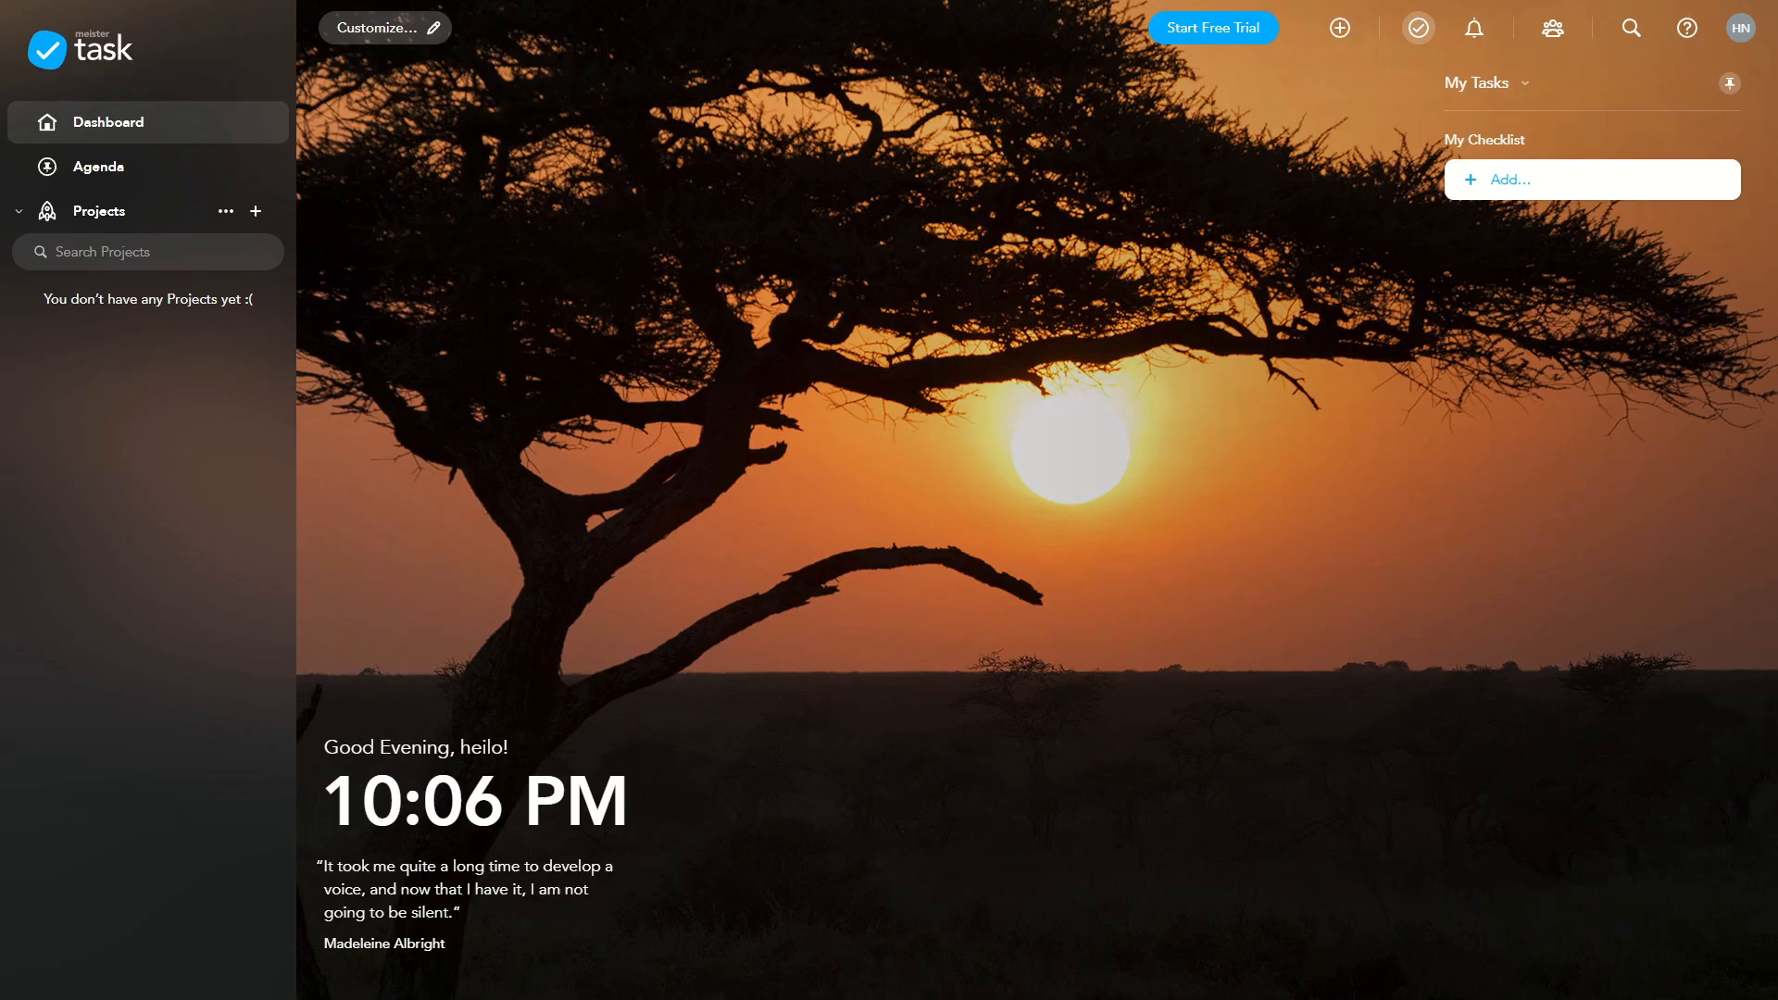
pyautogui.moveTo(324, 802); pyautogui.dragTo(567, 804)
pyautogui.click(567, 804)
pyautogui.moveTo(323, 867); pyautogui.dragTo(448, 945)
pyautogui.click(447, 945)
# Step: Show and hide the Notifications list on the dashboard, and hide the My Tasks list
pyautogui.click(1475, 28)
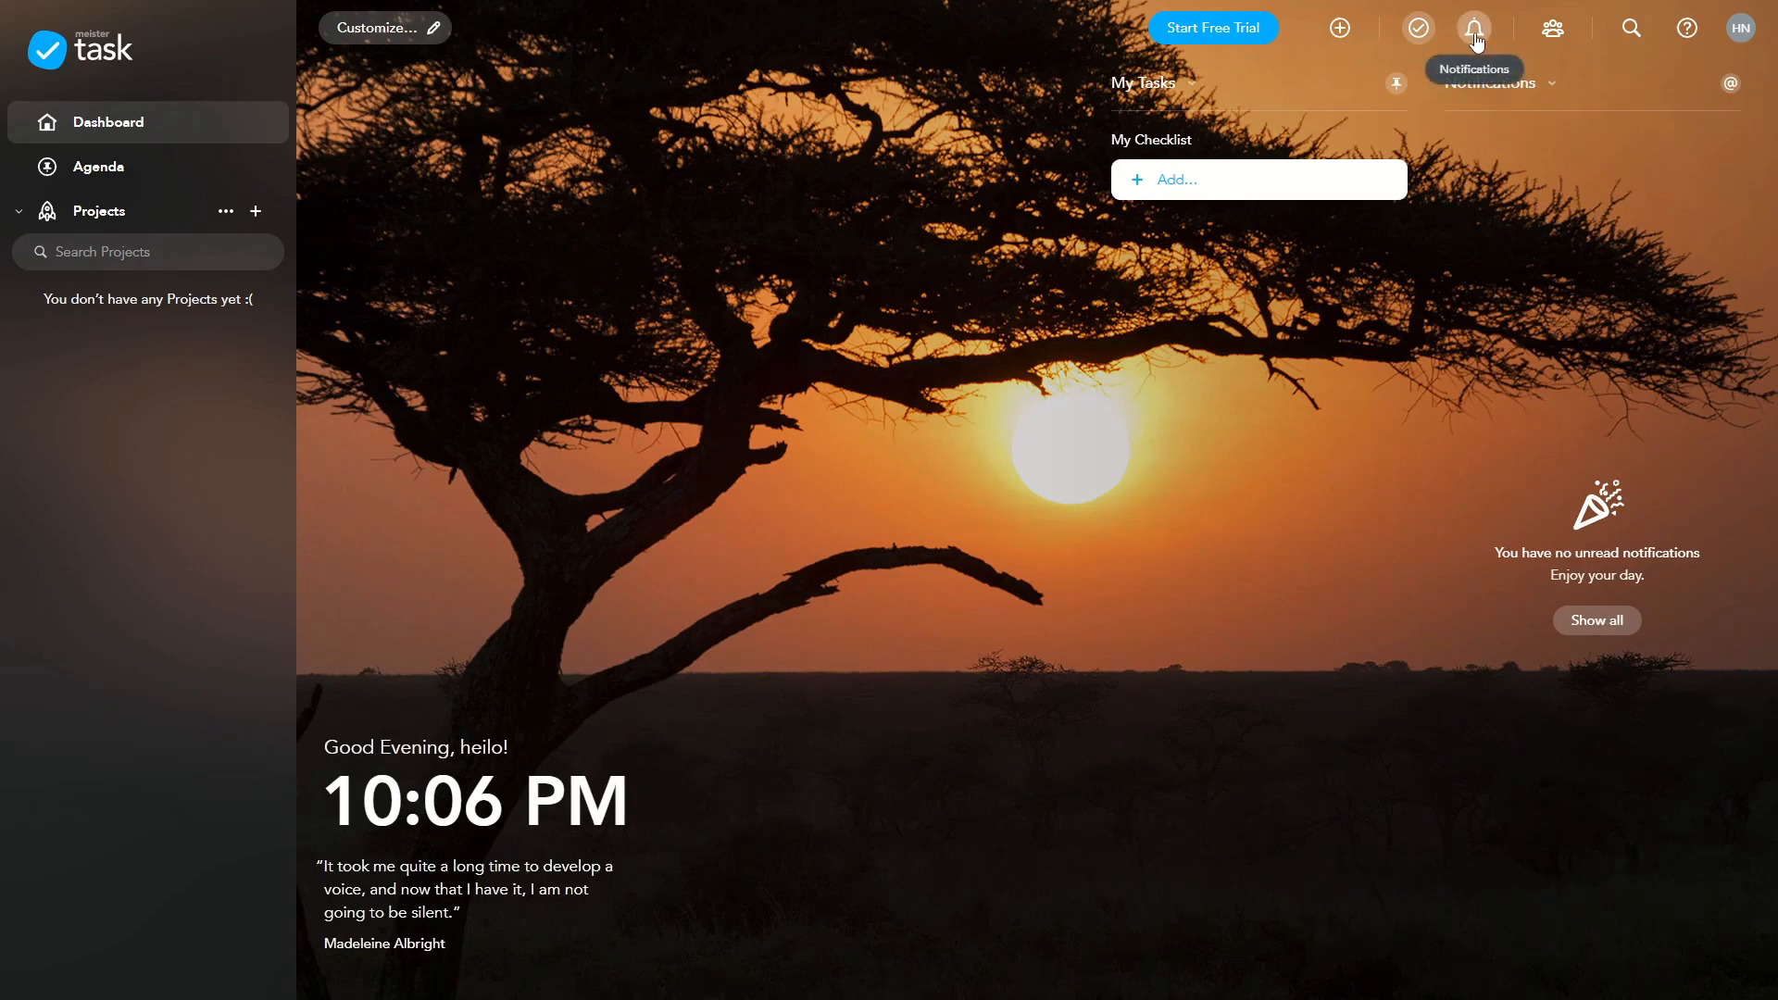
pyautogui.click(1476, 37)
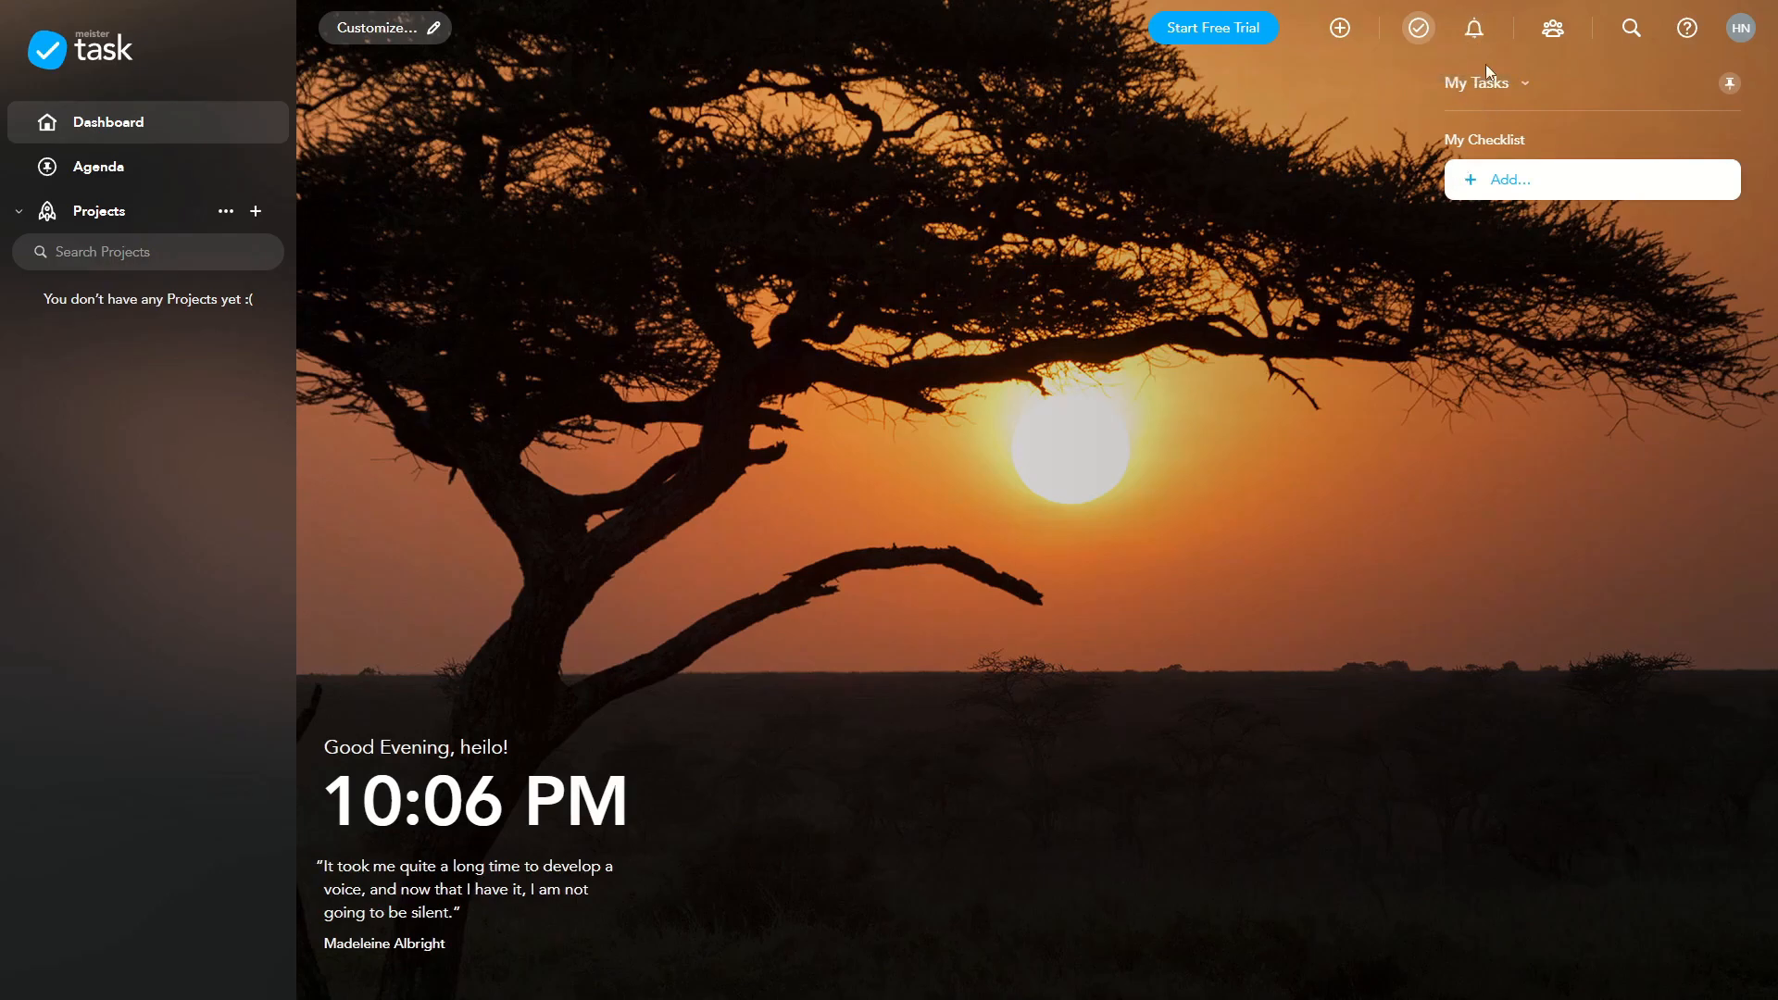
pyautogui.click(1414, 44)
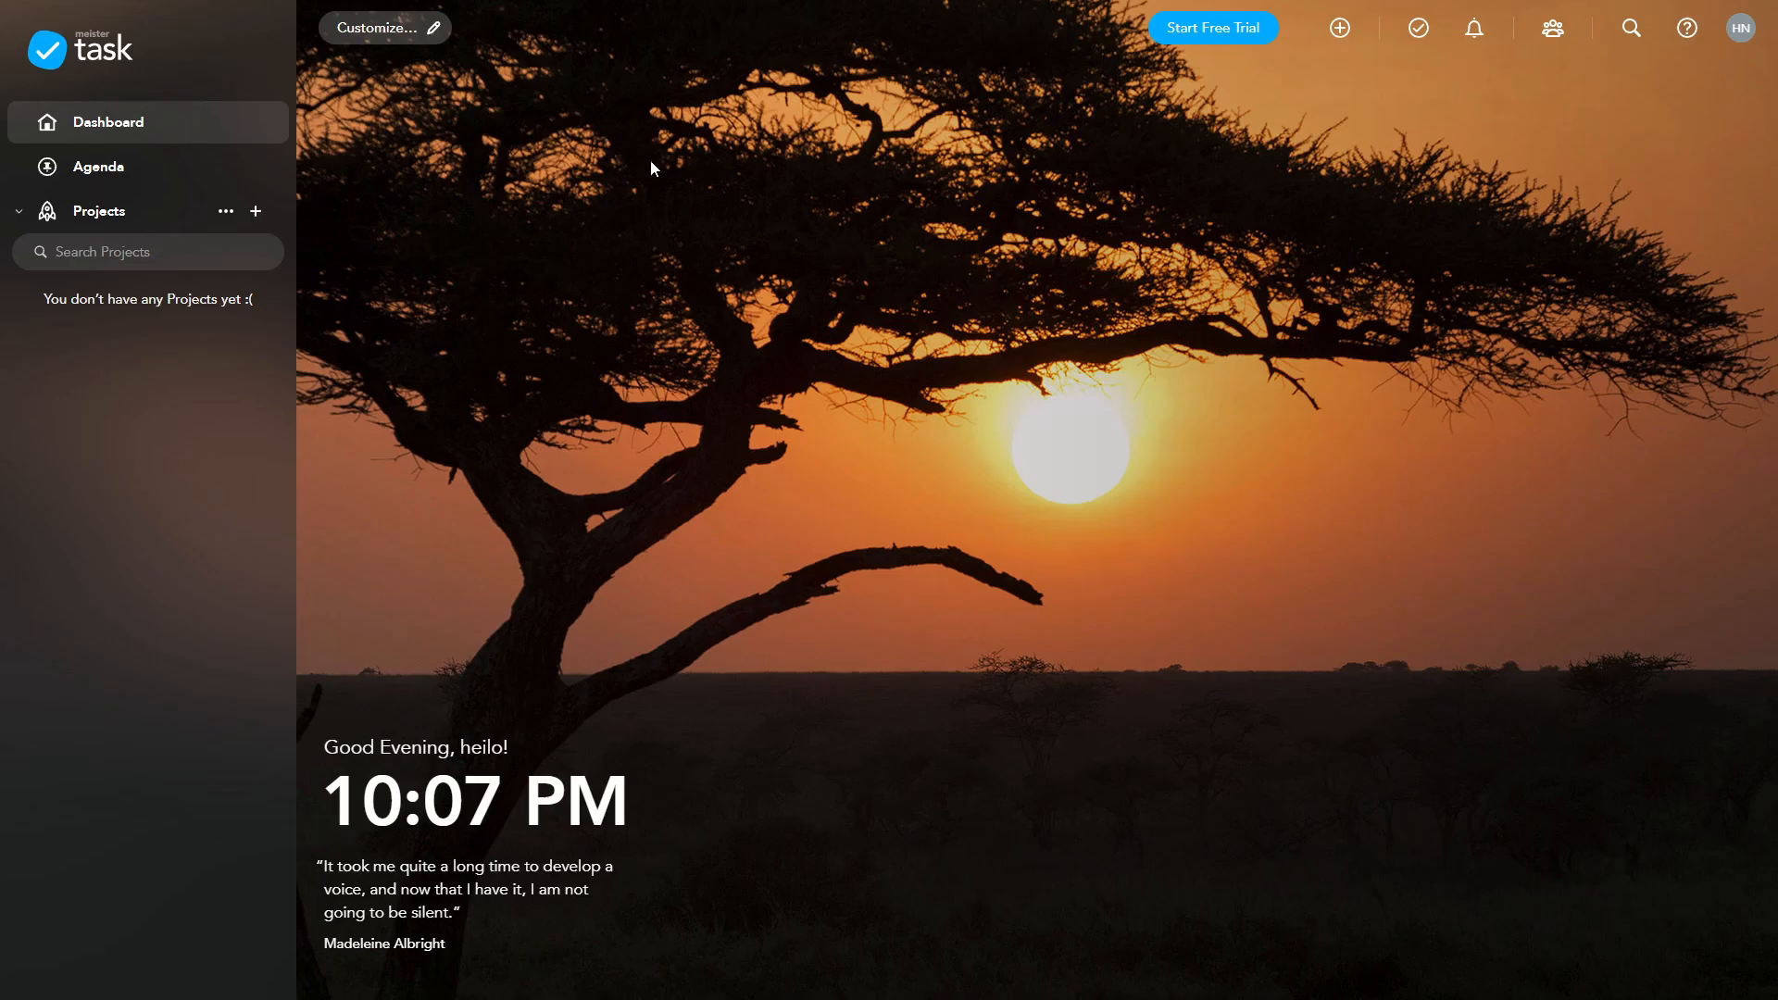
# Step: Switch the dashboard's Quote & Welcome widget off and back on, and close the customization settings
pyautogui.click(400, 27)
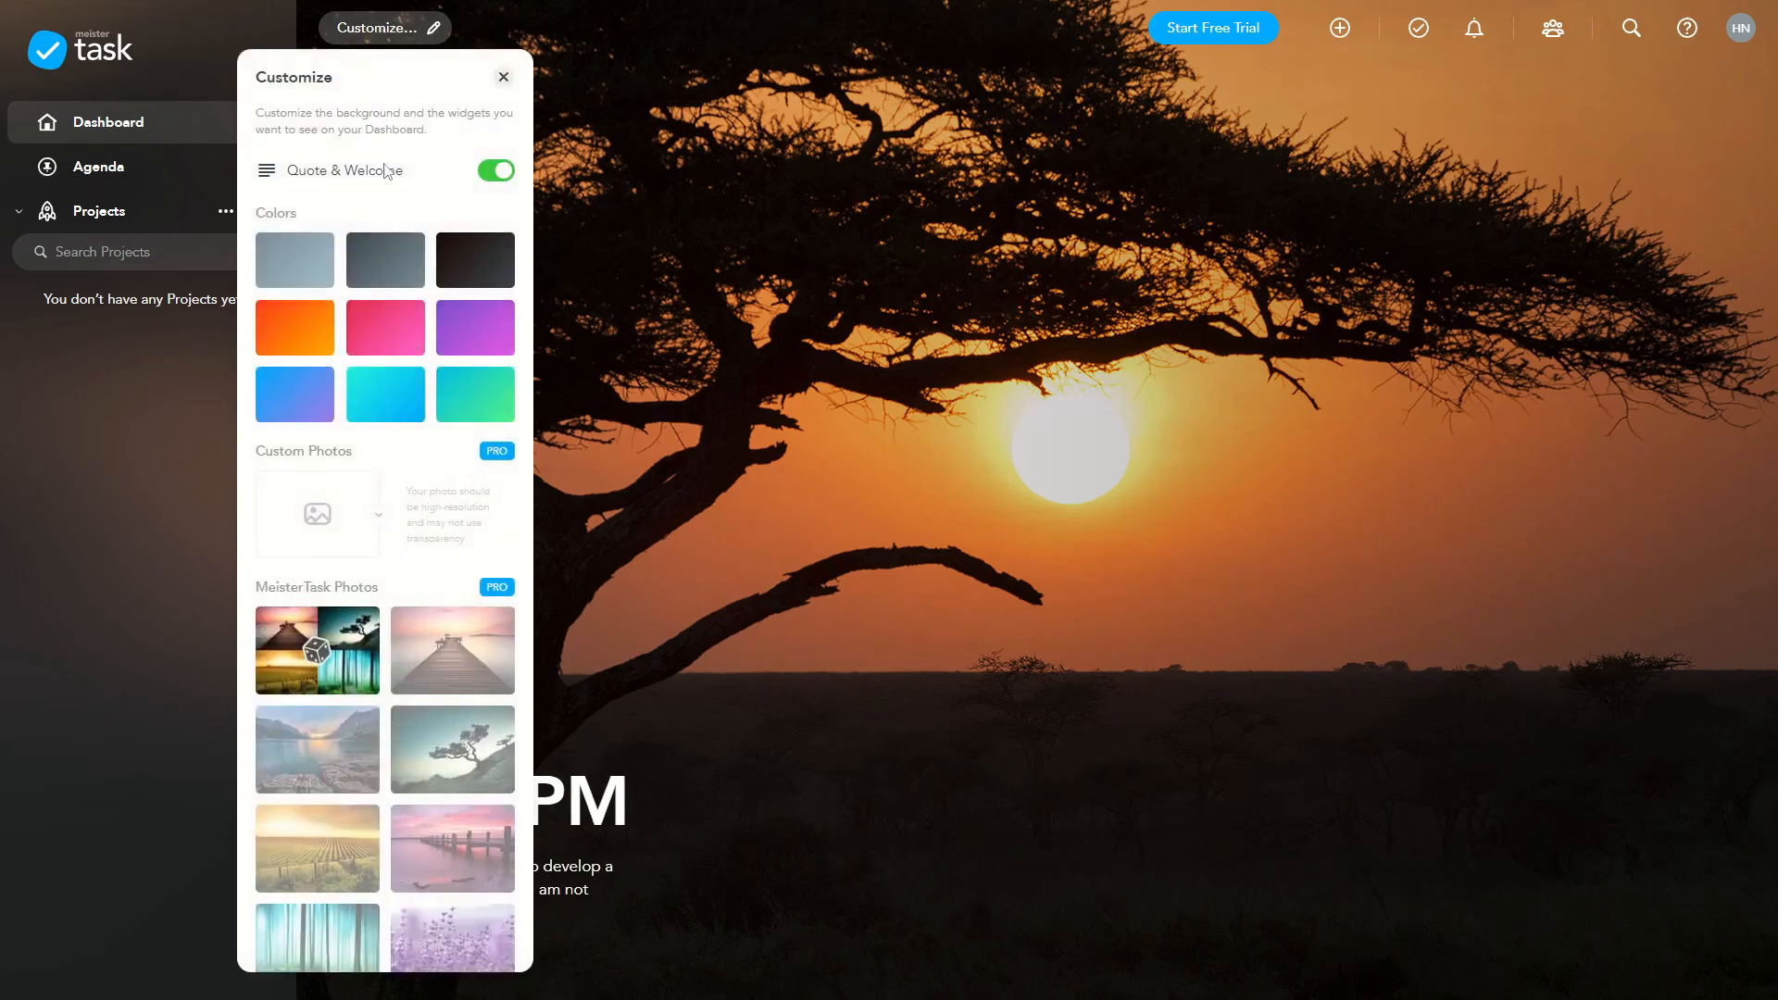
pyautogui.click(495, 172)
pyautogui.click(496, 171)
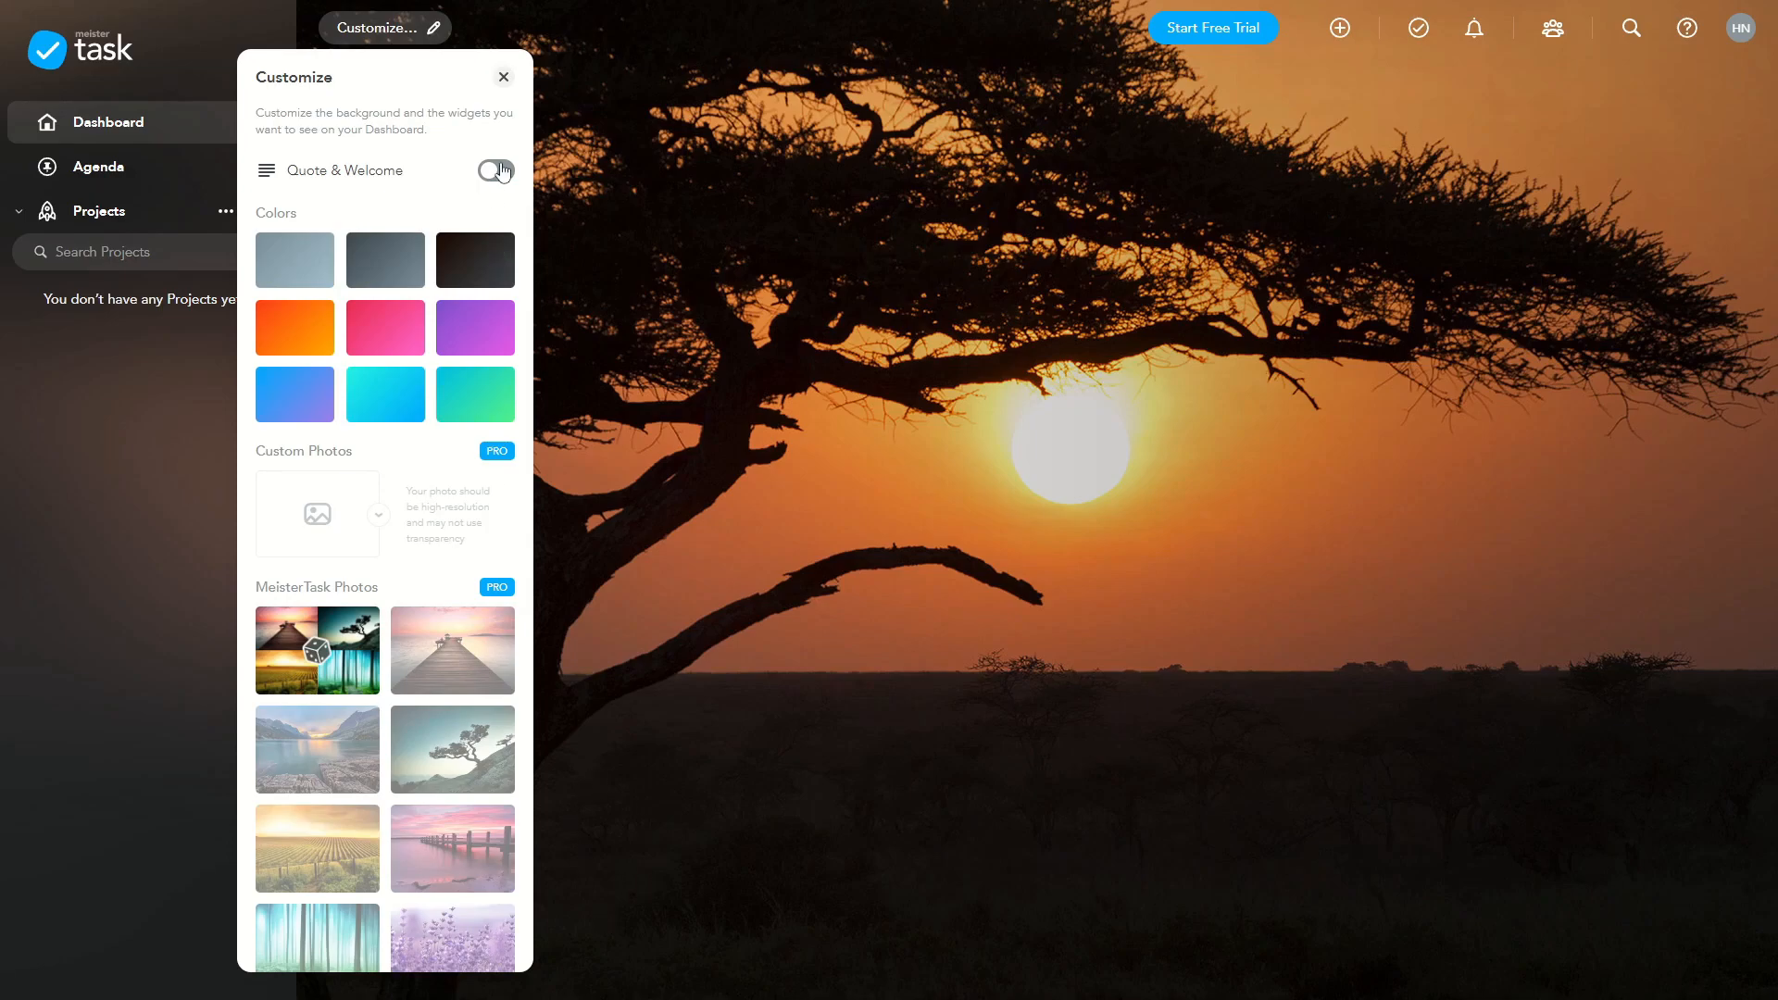
pyautogui.click(615, 635)
pyautogui.moveTo(463, 826); pyautogui.dragTo(363, 823)
pyautogui.click(498, 697)
# Step: Try out several of the colour backgrounds on the dashboard, from the greys to the green and light blue gradients
pyautogui.click(384, 27)
pyautogui.click(318, 262)
pyautogui.click(394, 262)
pyautogui.click(481, 264)
pyautogui.click(399, 327)
pyautogui.click(471, 403)
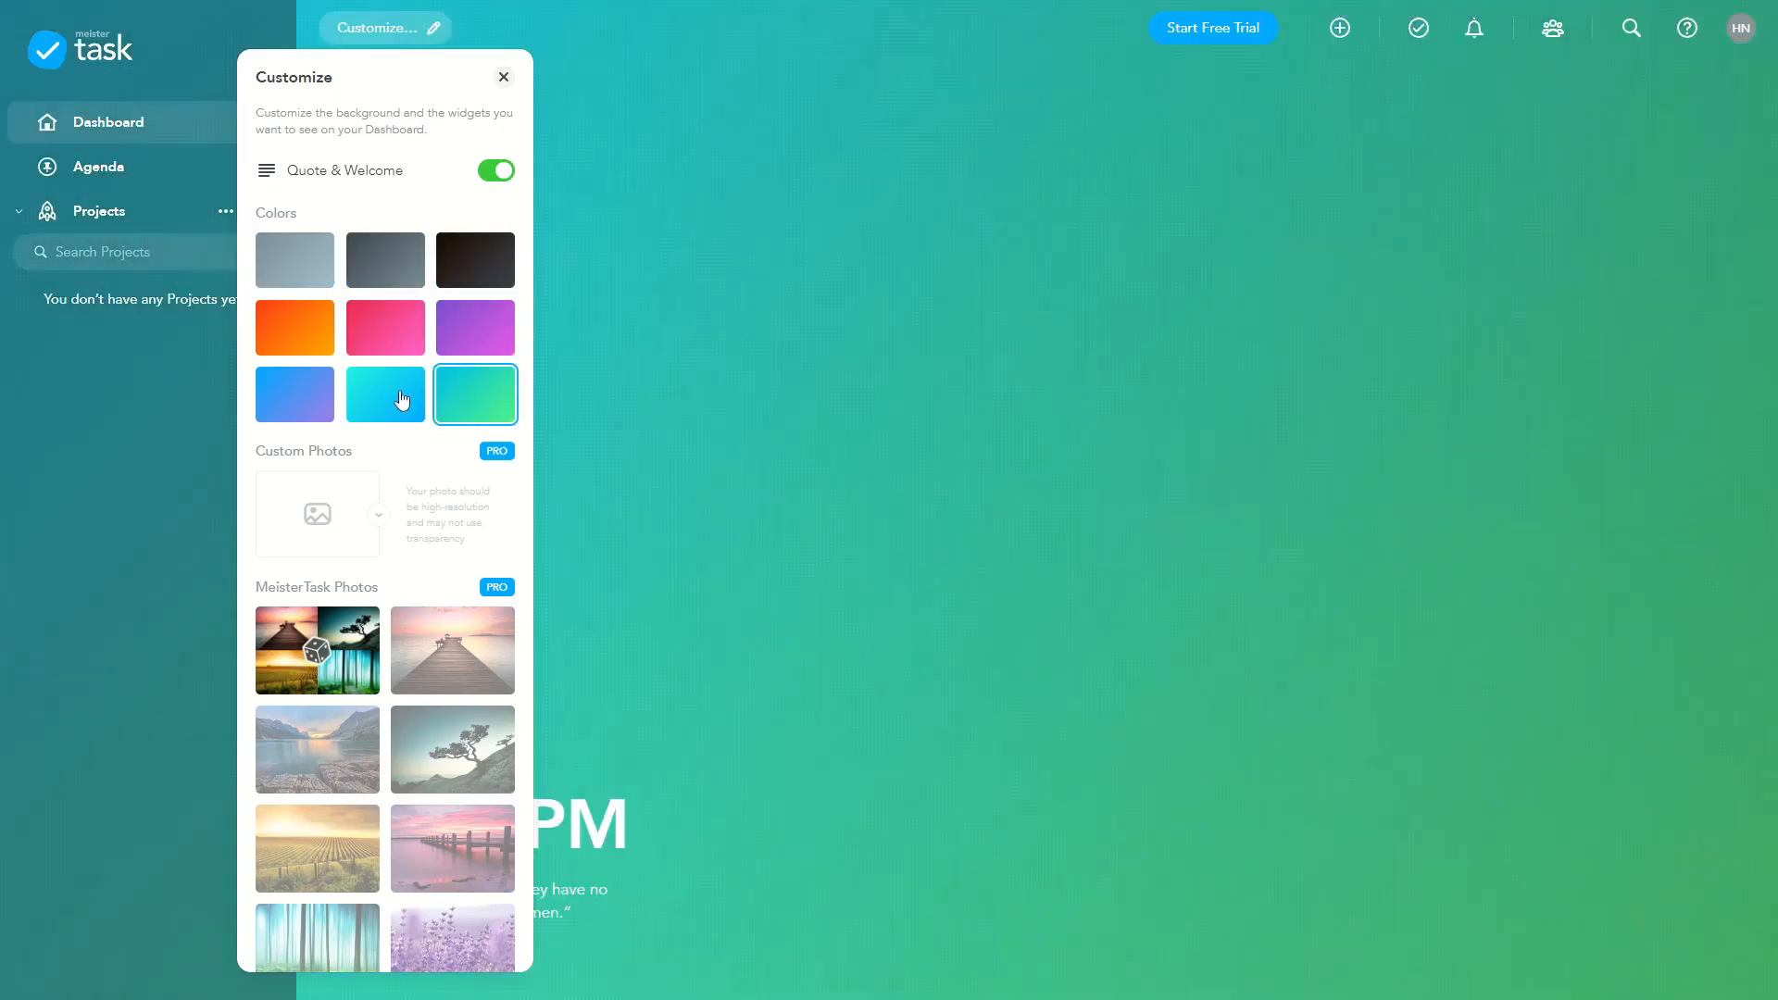
pyautogui.click(398, 397)
# Step: Set the dashboard background to the daily random photo and close the customization settings
pyautogui.click(319, 672)
pyautogui.click(320, 663)
pyautogui.click(320, 659)
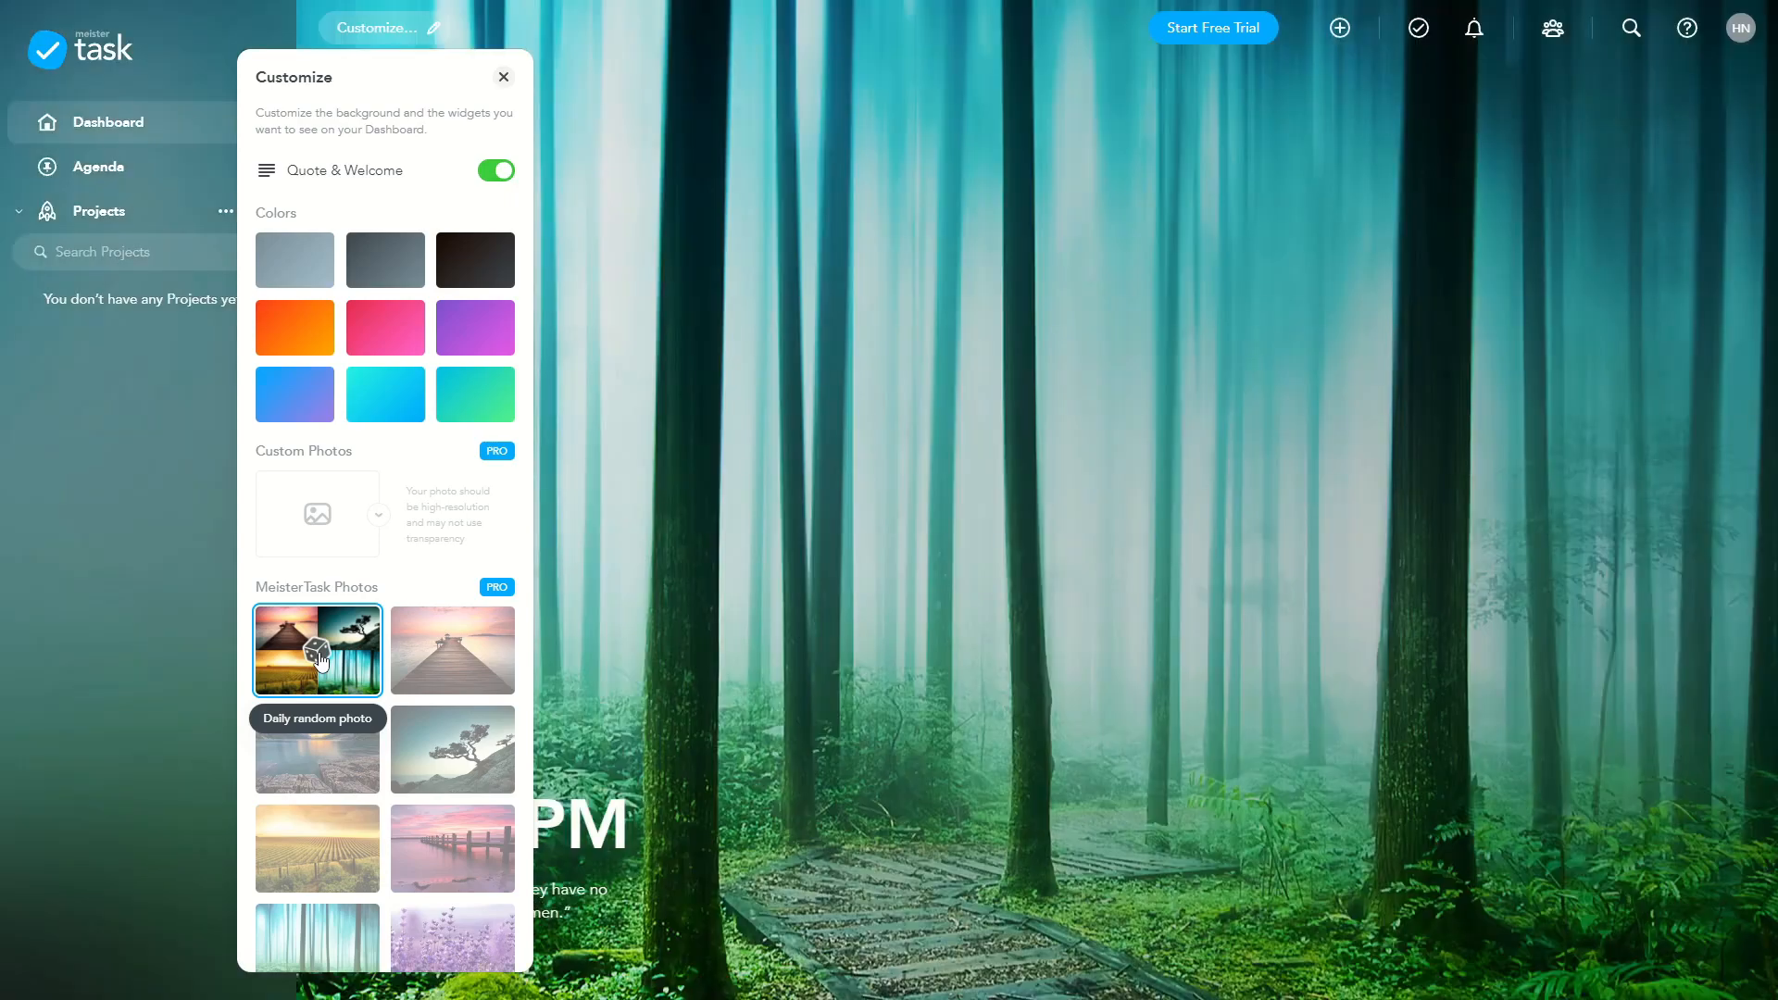
pyautogui.click(752, 531)
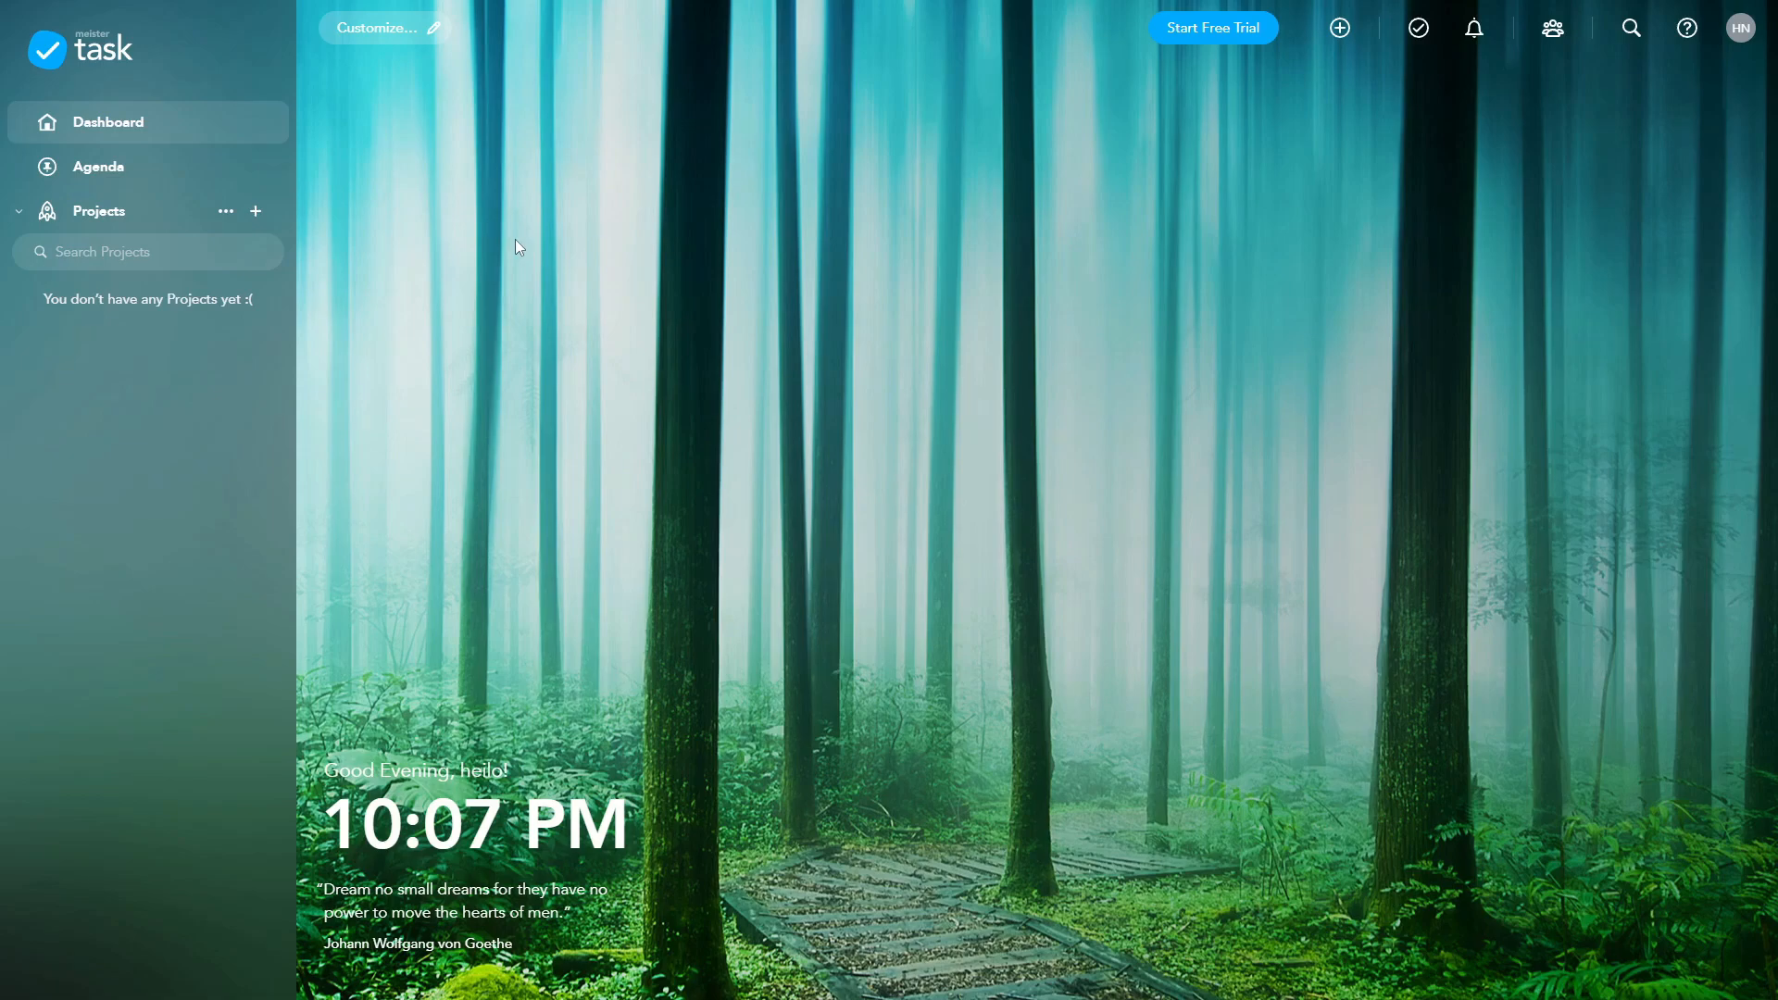
# Step: Create a new team project named Marketing Campaign without a description
pyautogui.click(258, 215)
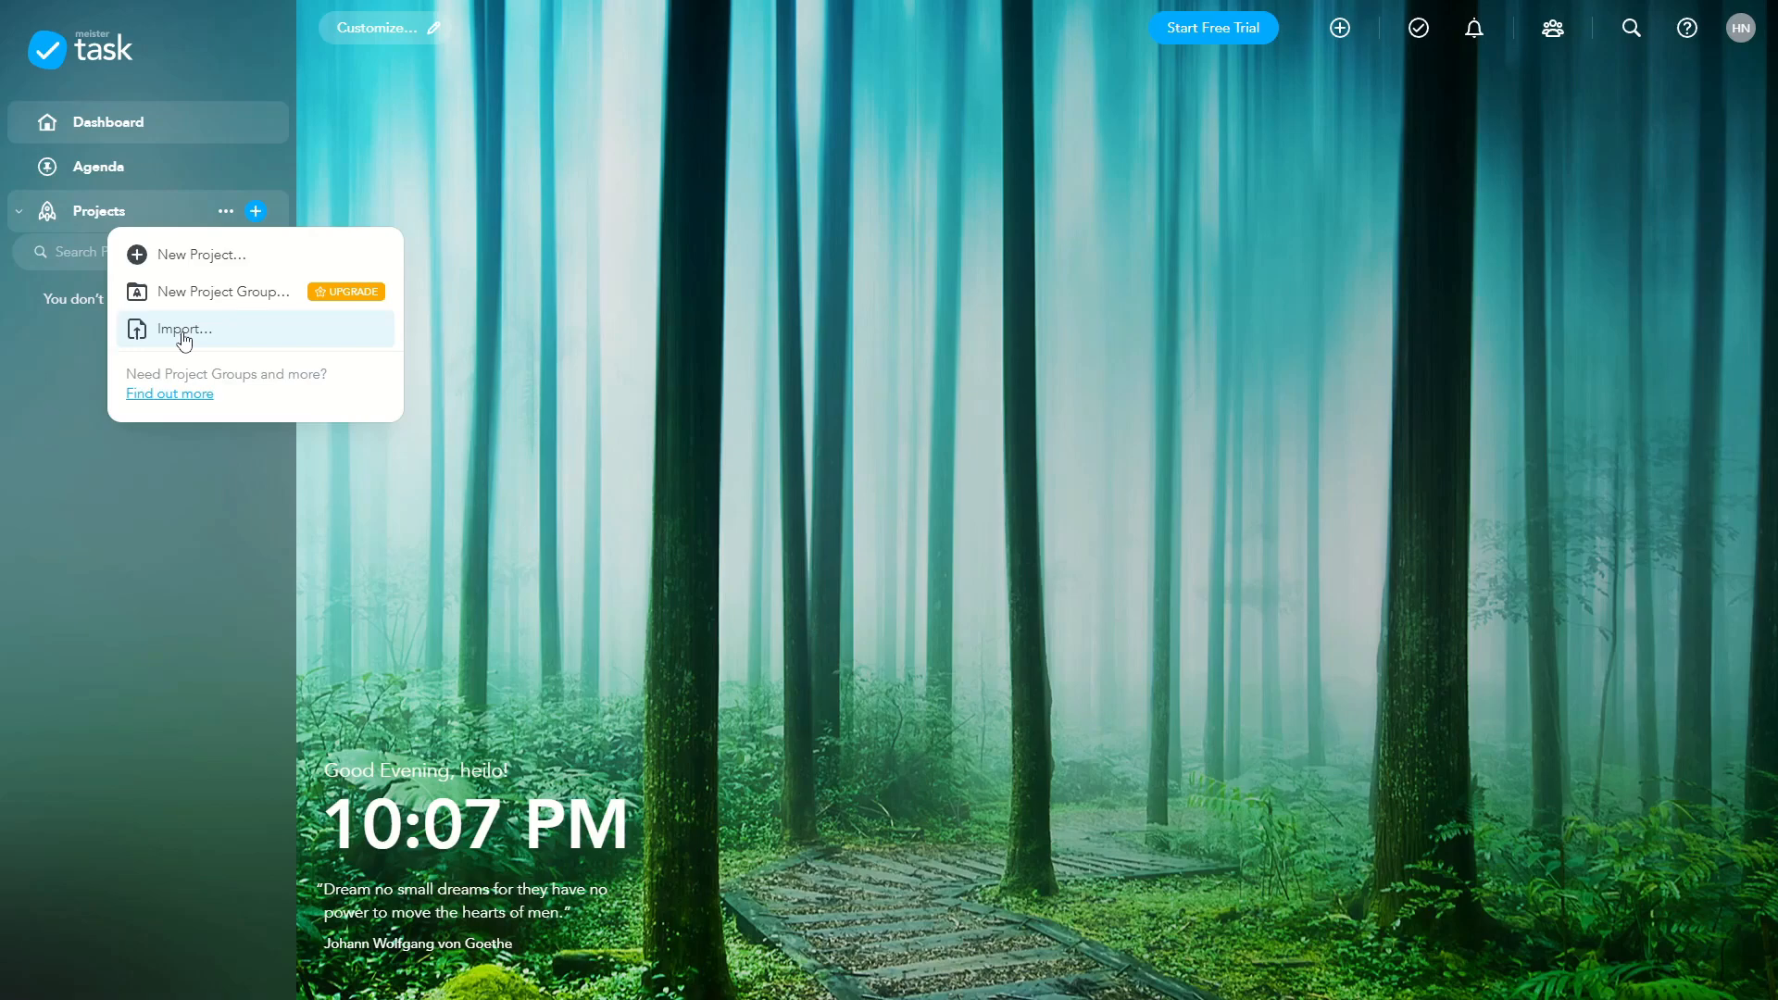
pyautogui.click(186, 263)
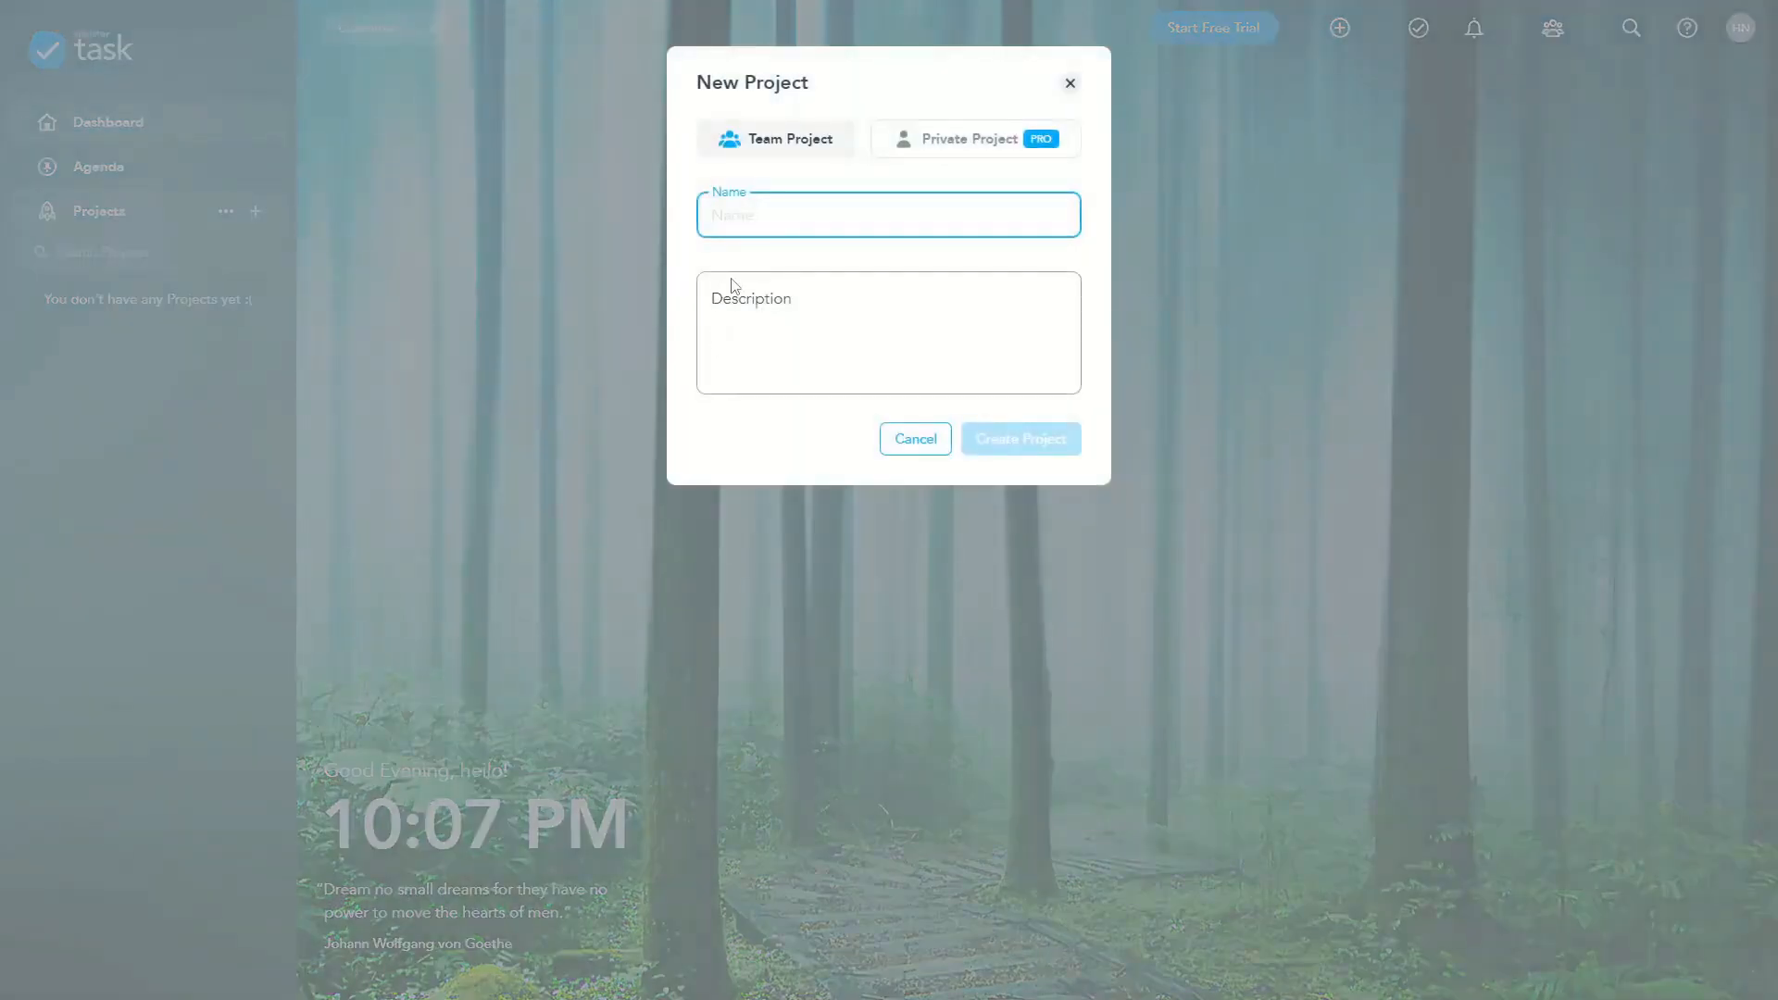
pyautogui.write('Mar')
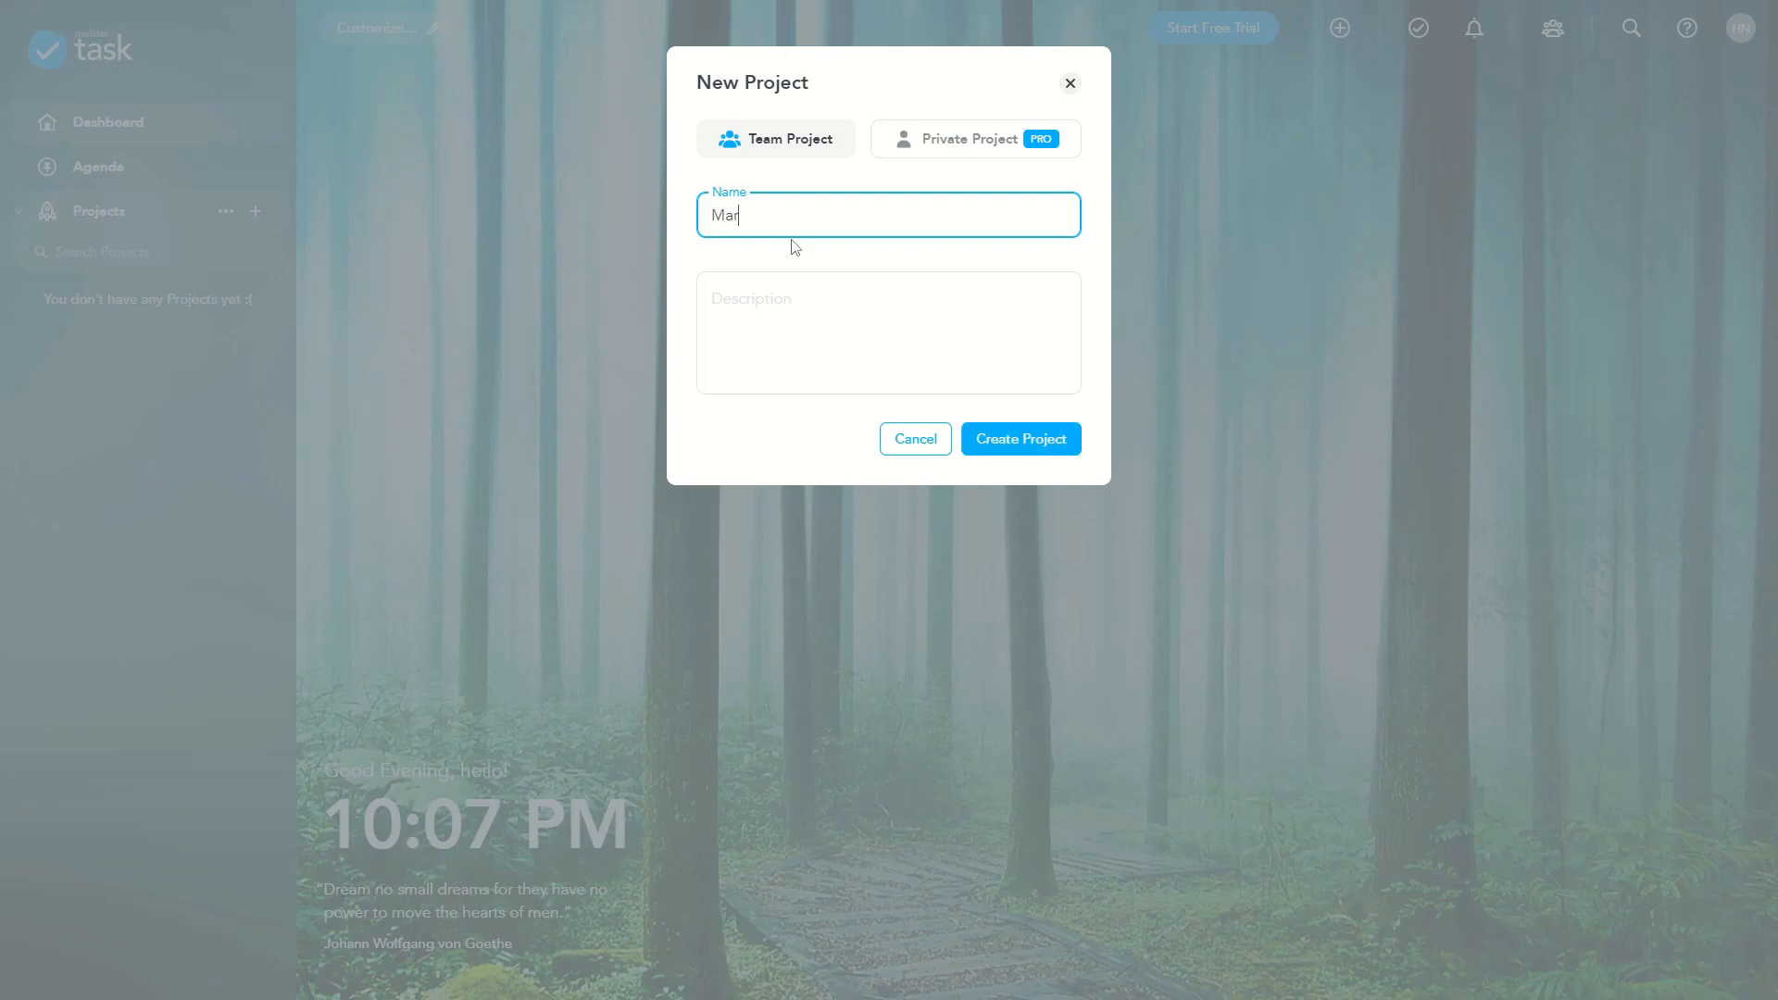
pyautogui.write('keting Campaign')
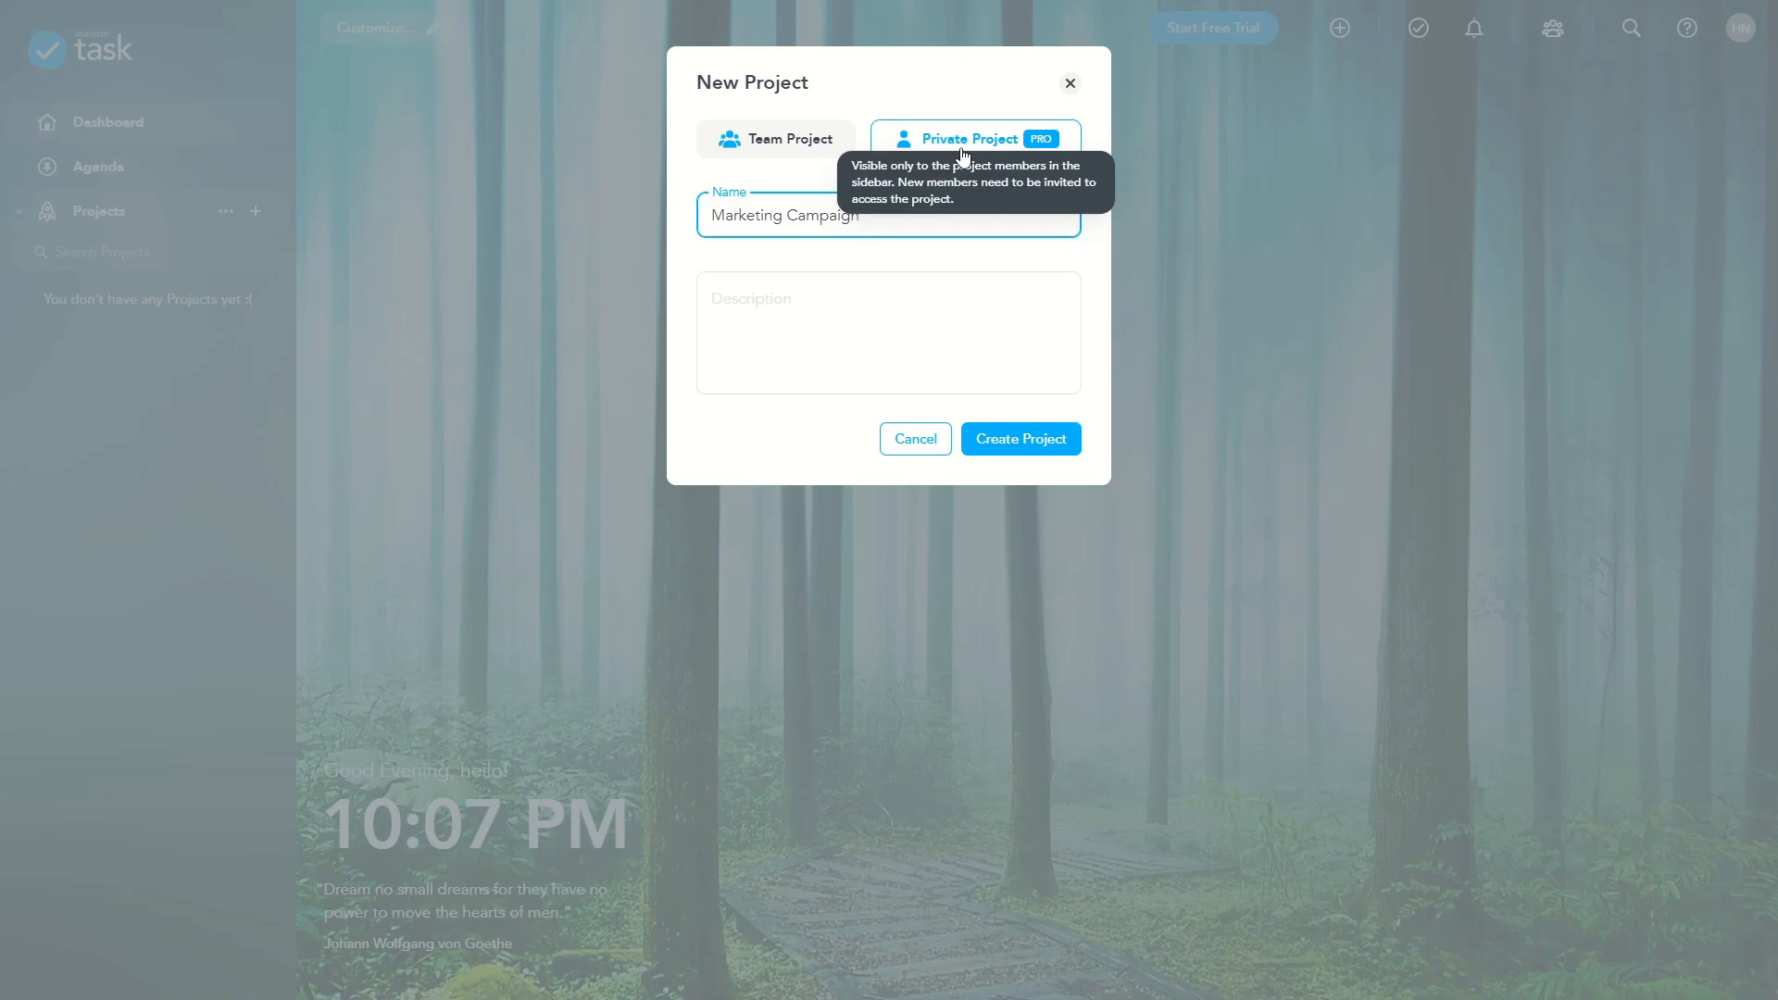
pyautogui.click(777, 147)
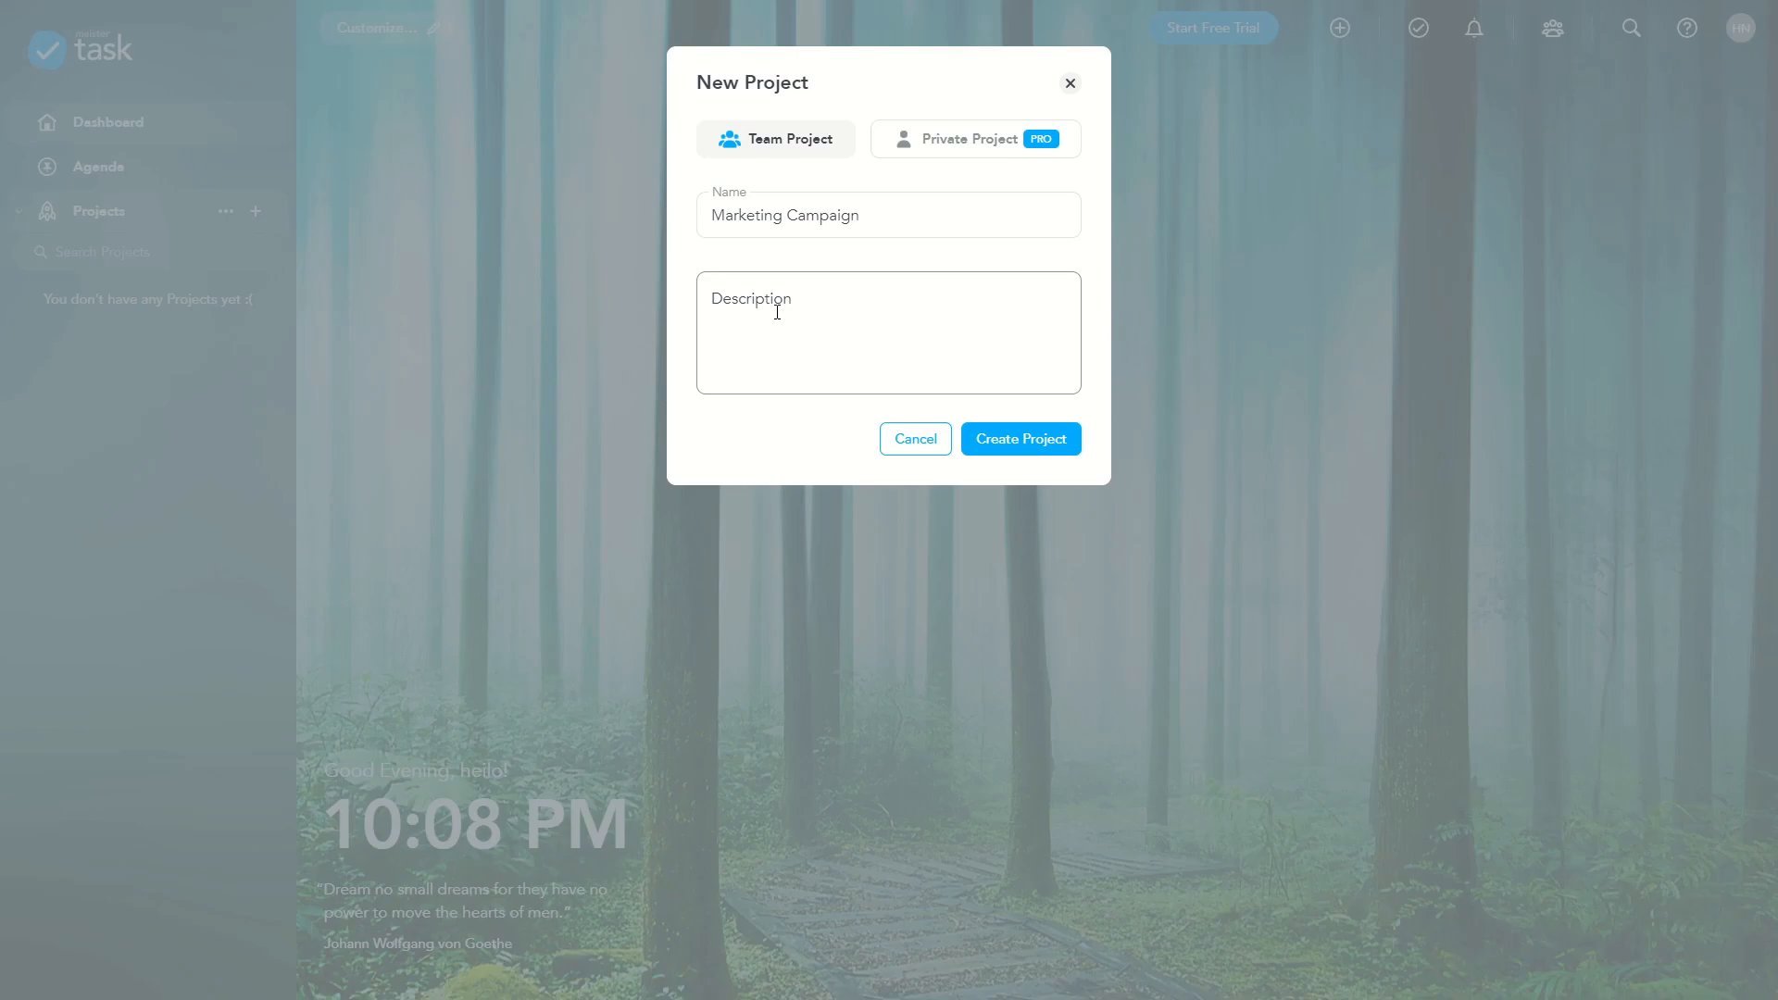
pyautogui.click(1035, 444)
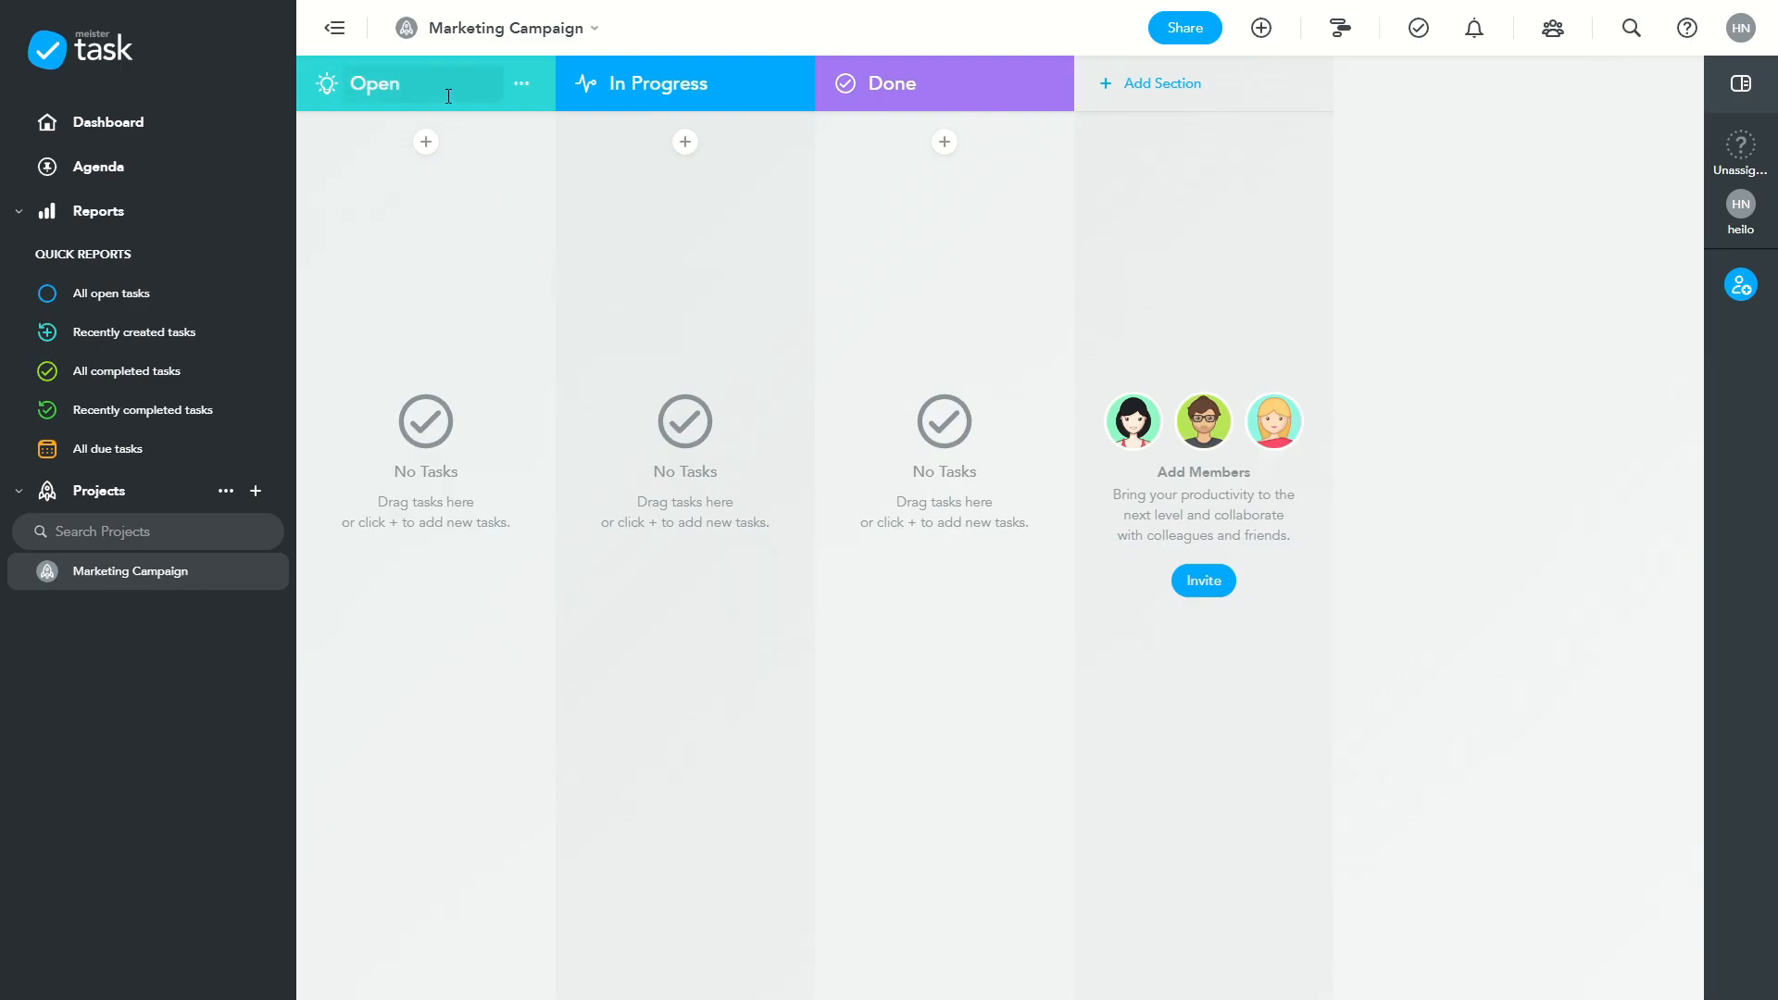
# Step: Start a new section on the project board and discard it without naming it
pyautogui.click(1157, 86)
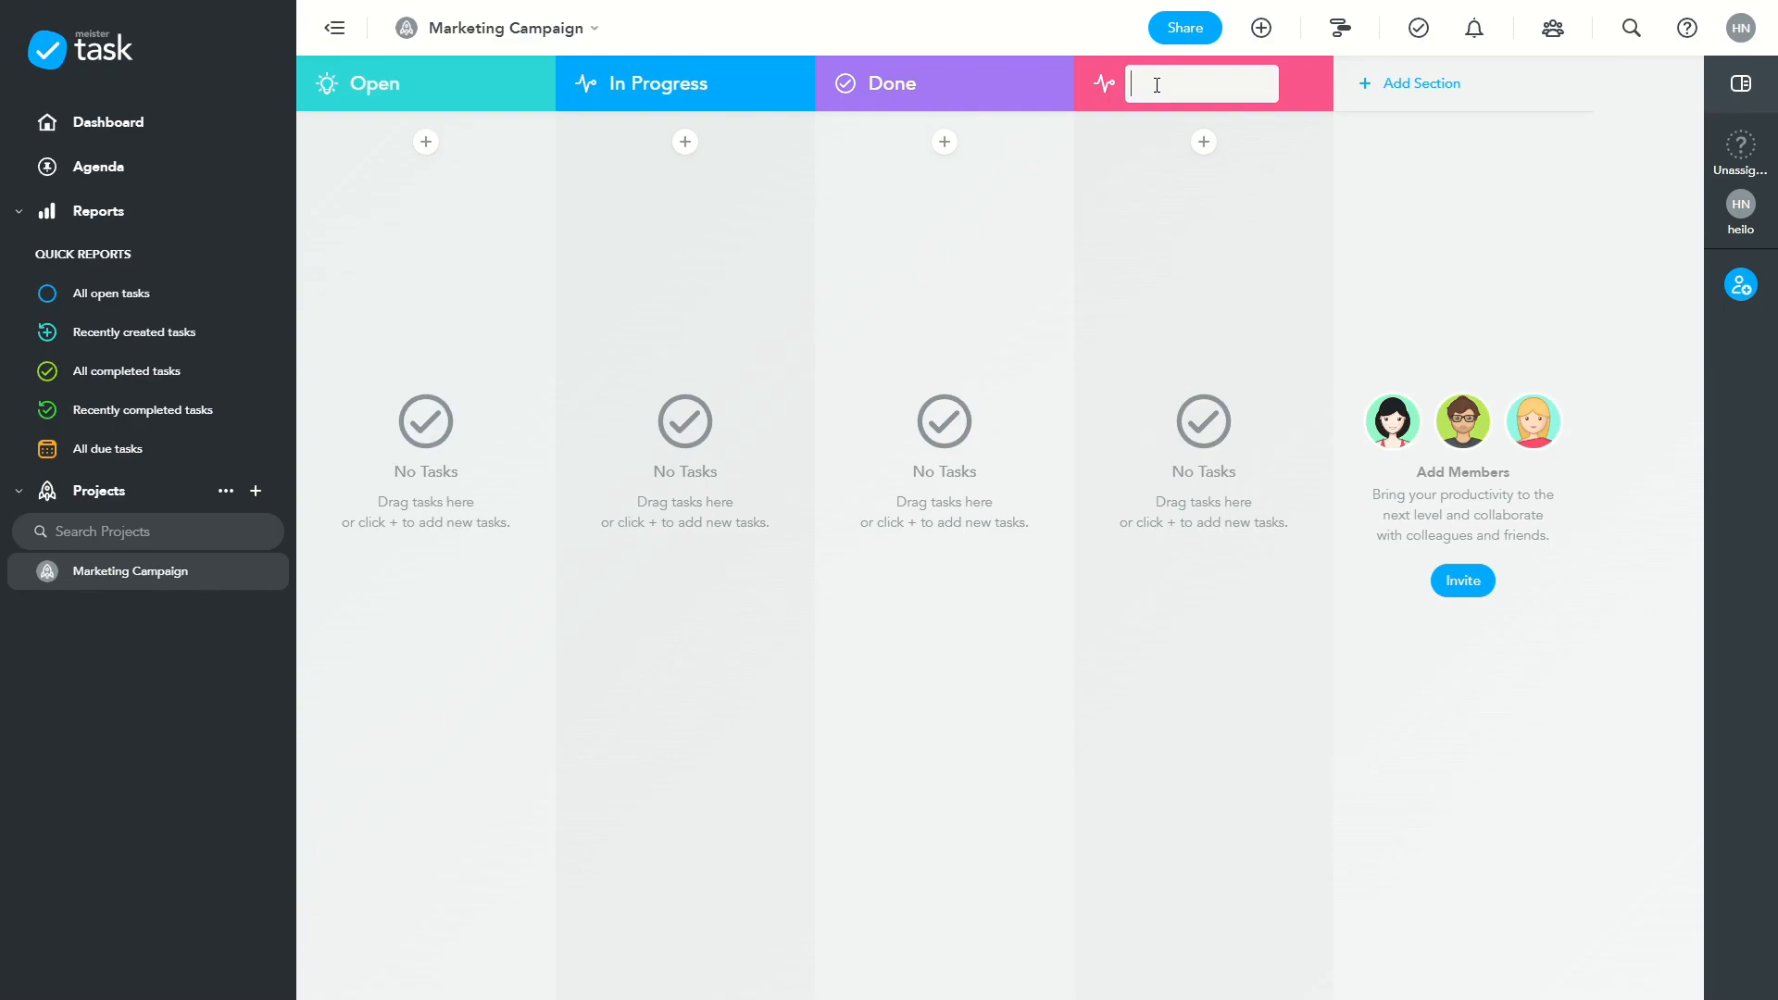
pyautogui.click(1353, 91)
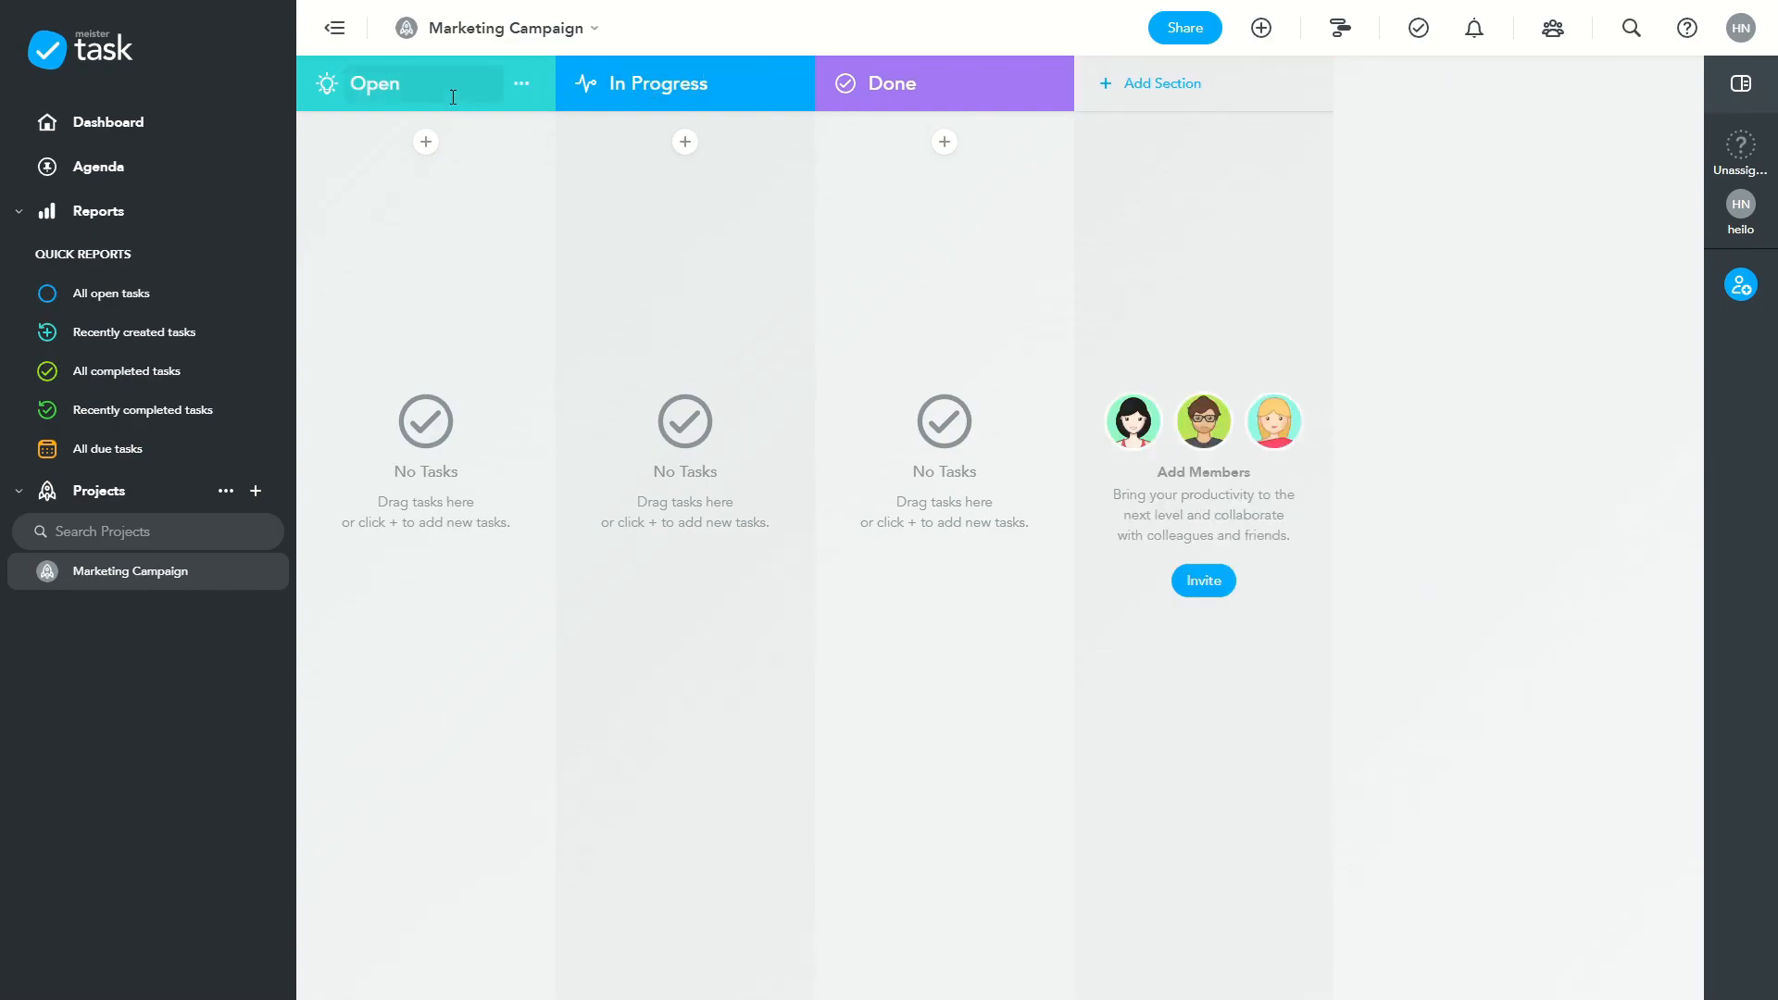
# Step: Add a task named "Working out Idea #1" to the Open section
pyautogui.click(426, 143)
pyautogui.write('Tak #1')
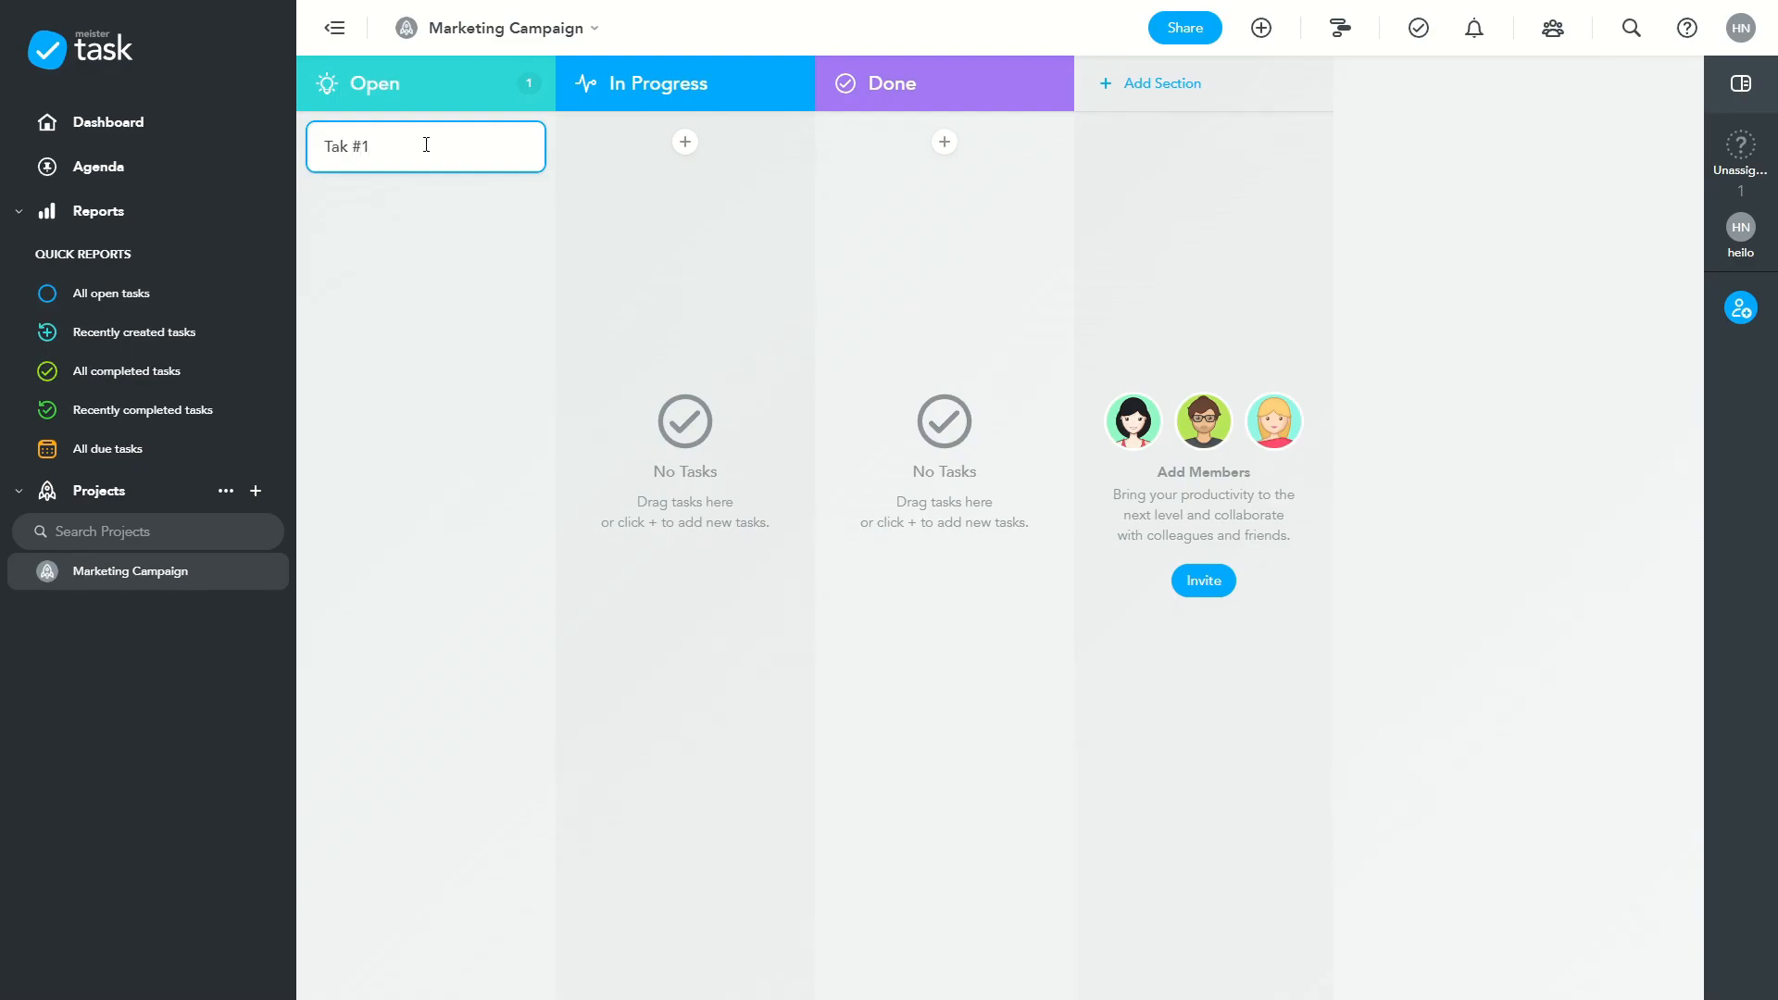
pyautogui.press('BackSpace')
pyautogui.press('BackSpace')
pyautogui.press('BackSpace')
pyautogui.press('BackSpace')
pyautogui.press('BackSpace')
pyautogui.write('Working out Idea #1')
pyautogui.press('Return')
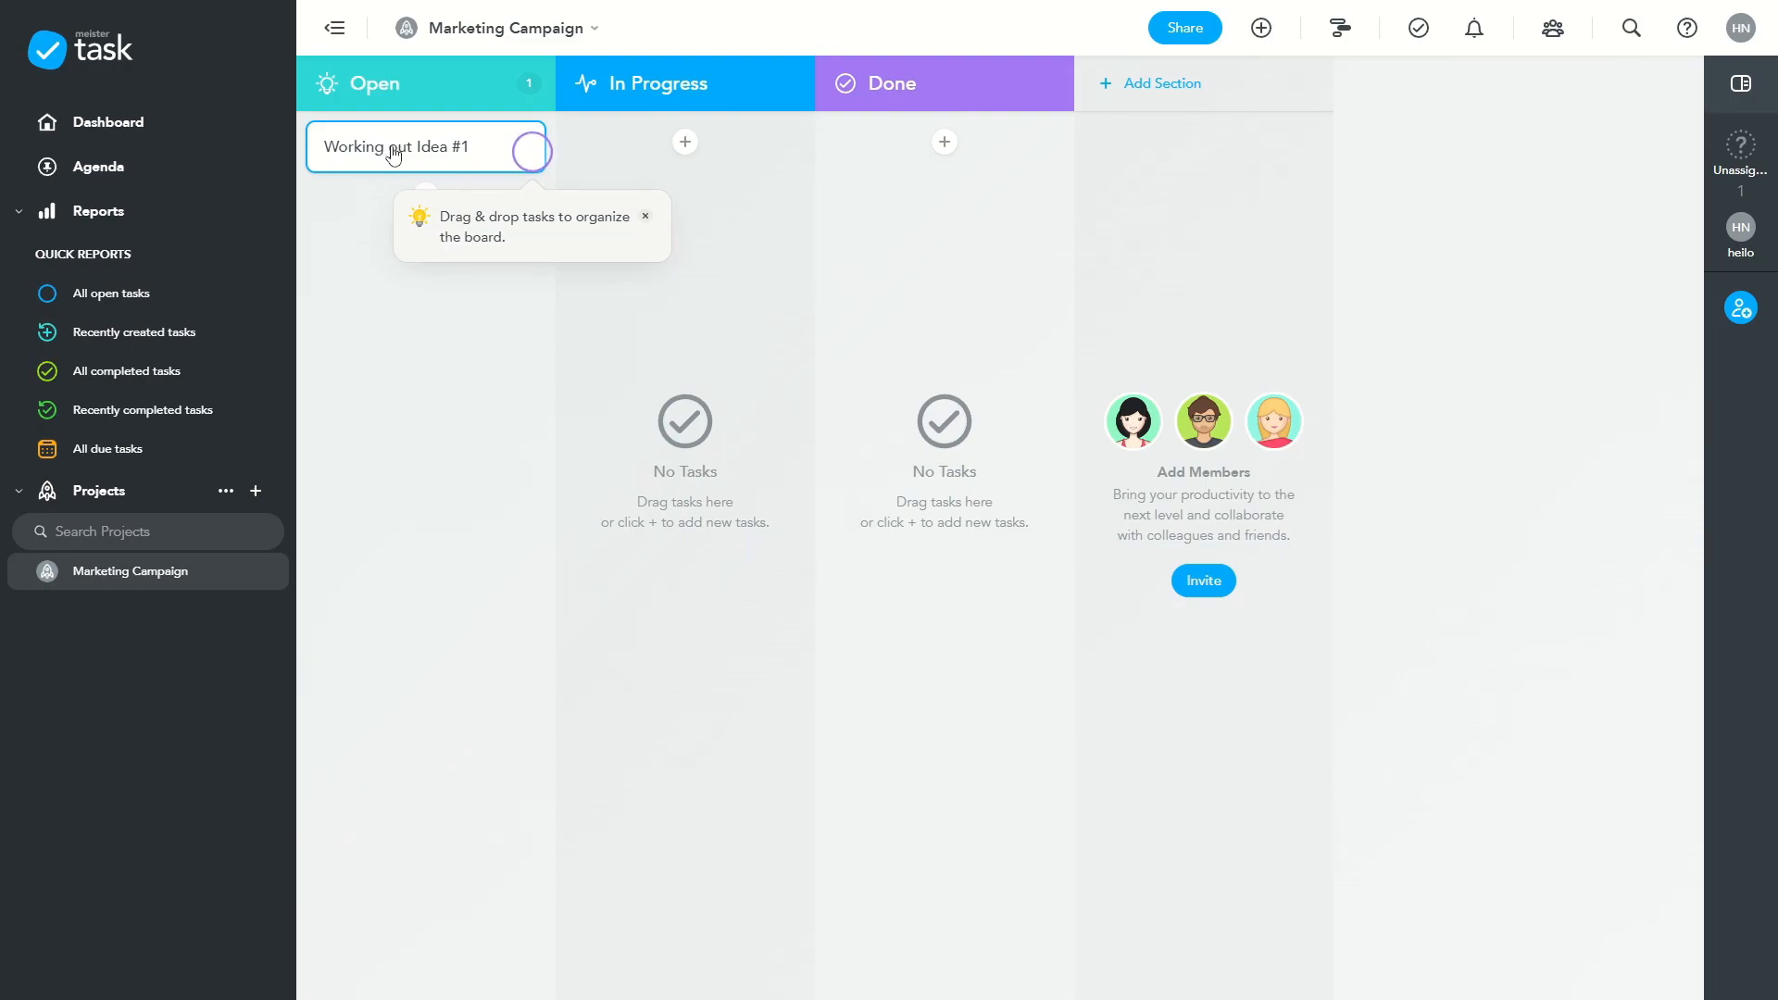
# Step: Move the "Working out Idea #1" task through the In Progress and Done sections and back to Open
pyautogui.moveTo(386, 156); pyautogui.dragTo(632, 185)
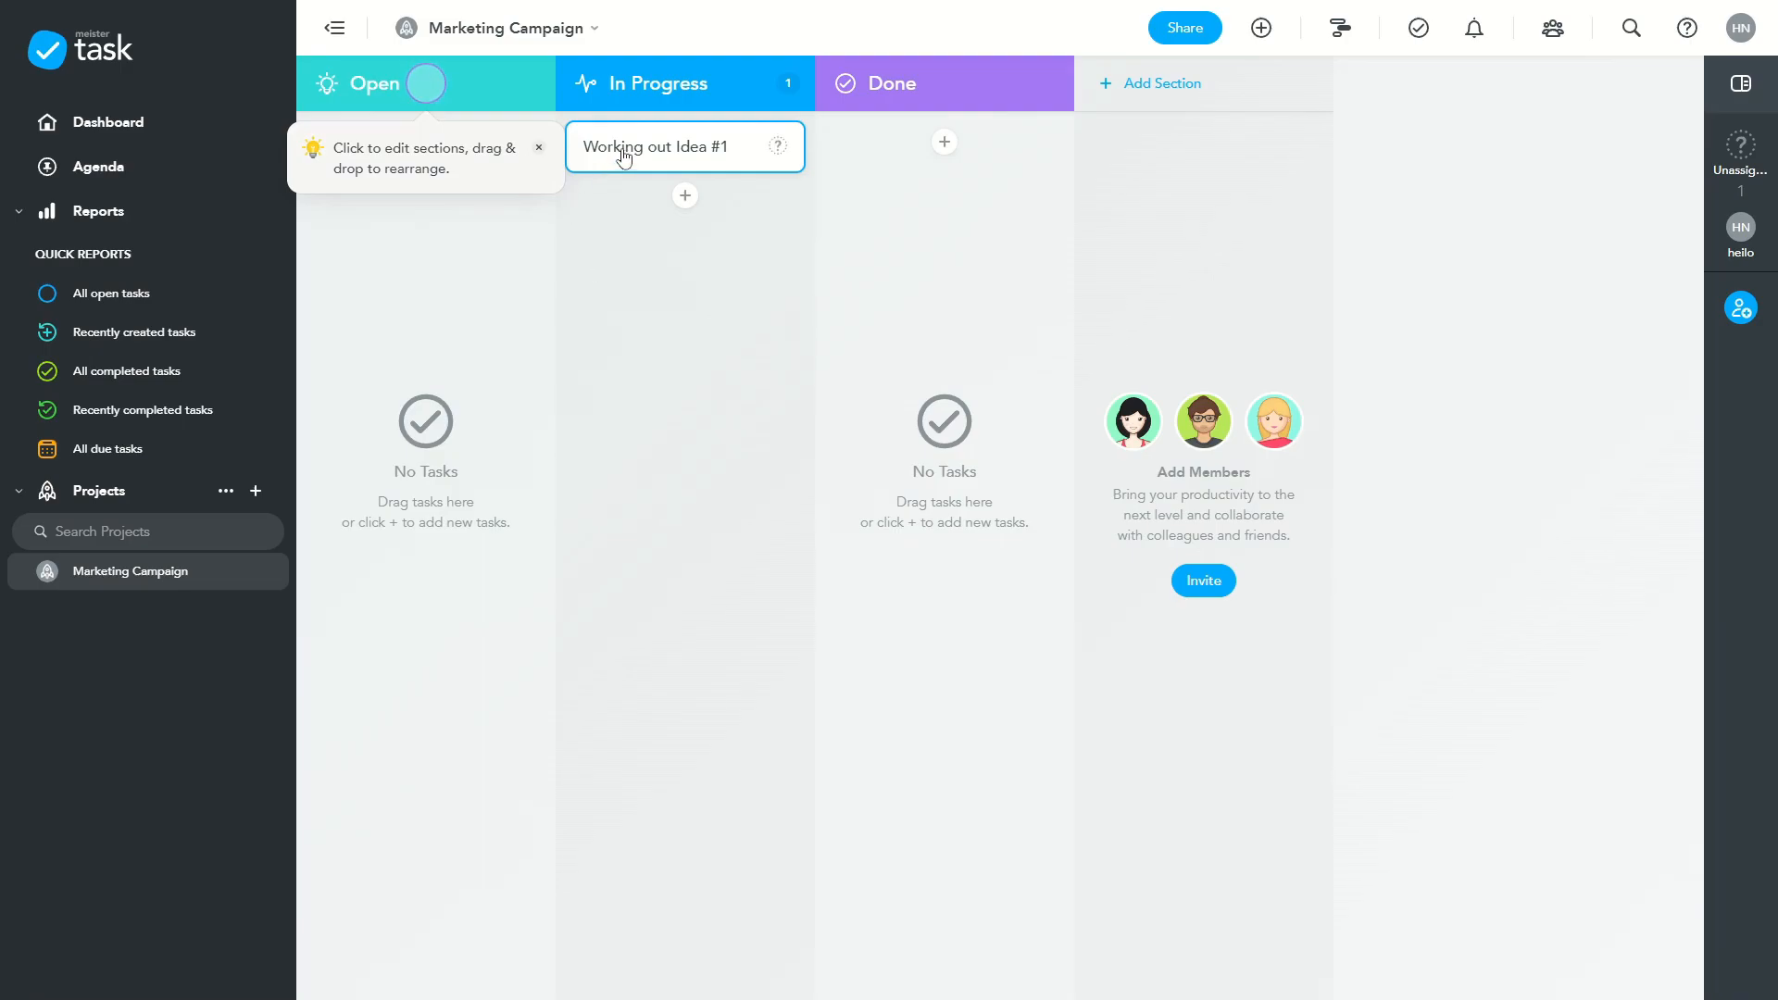
pyautogui.moveTo(653, 165); pyautogui.dragTo(393, 154)
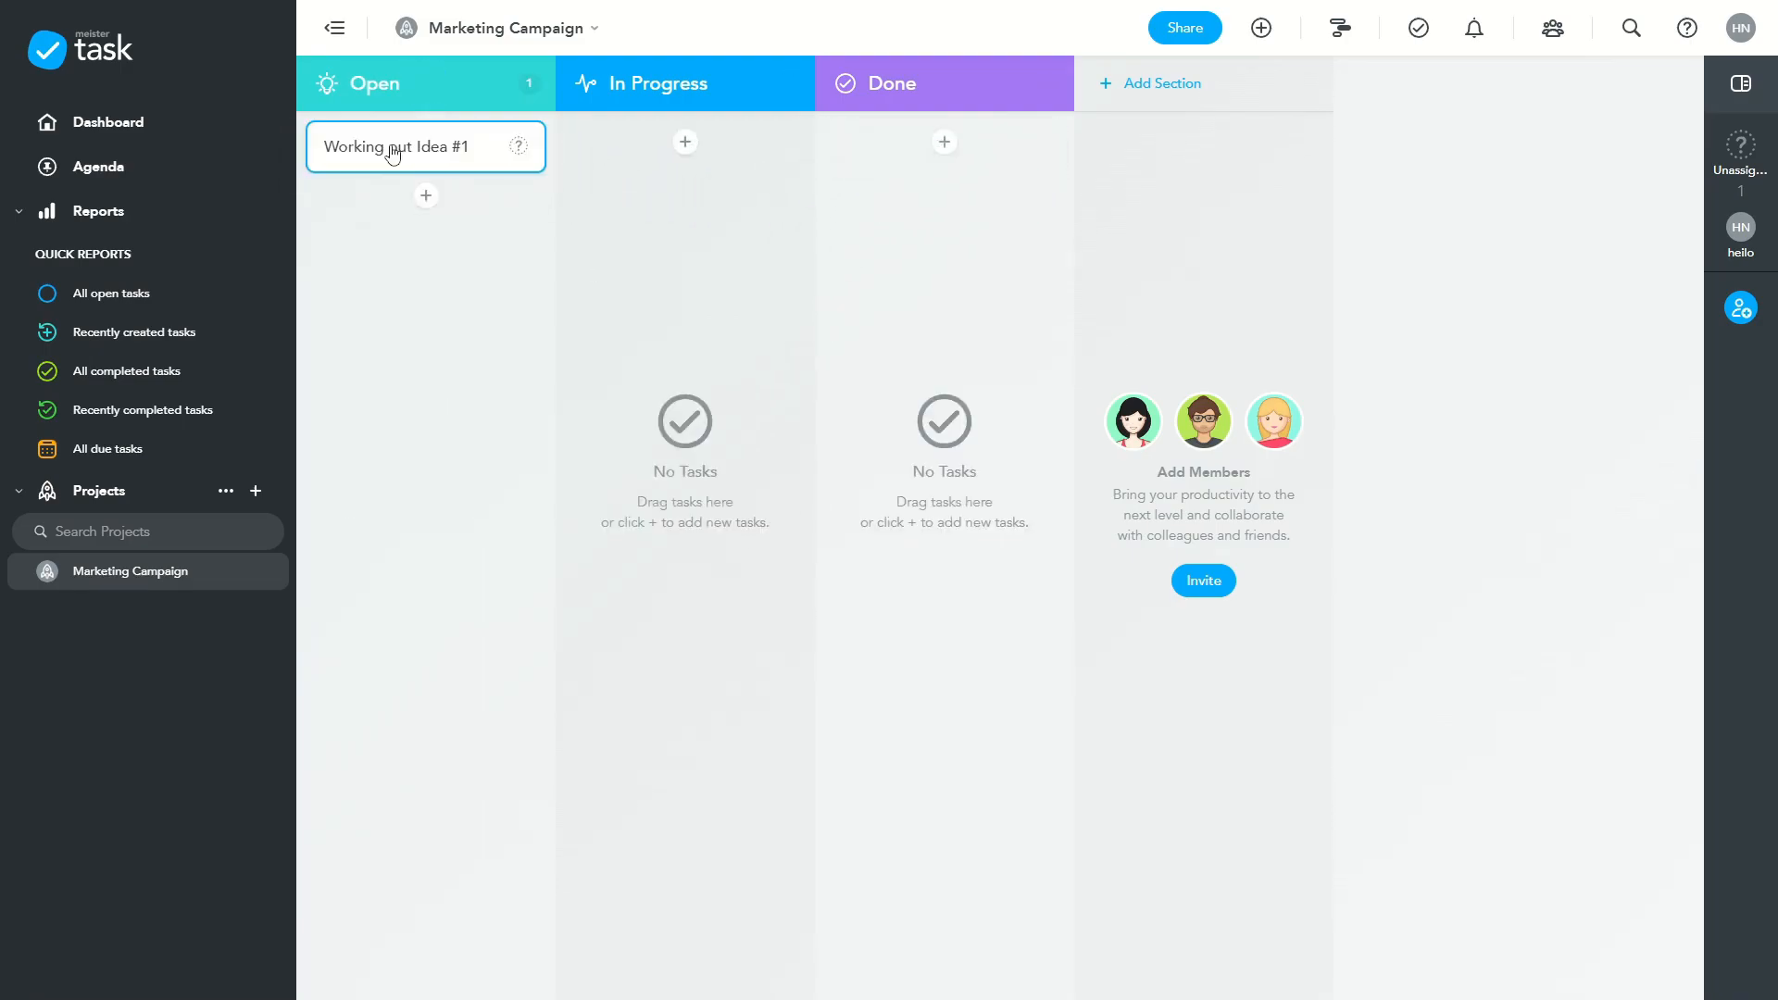
pyautogui.moveTo(393, 154); pyautogui.dragTo(395, 155)
# Step: Add a new section named "In review" after the Done section
pyautogui.click(1160, 85)
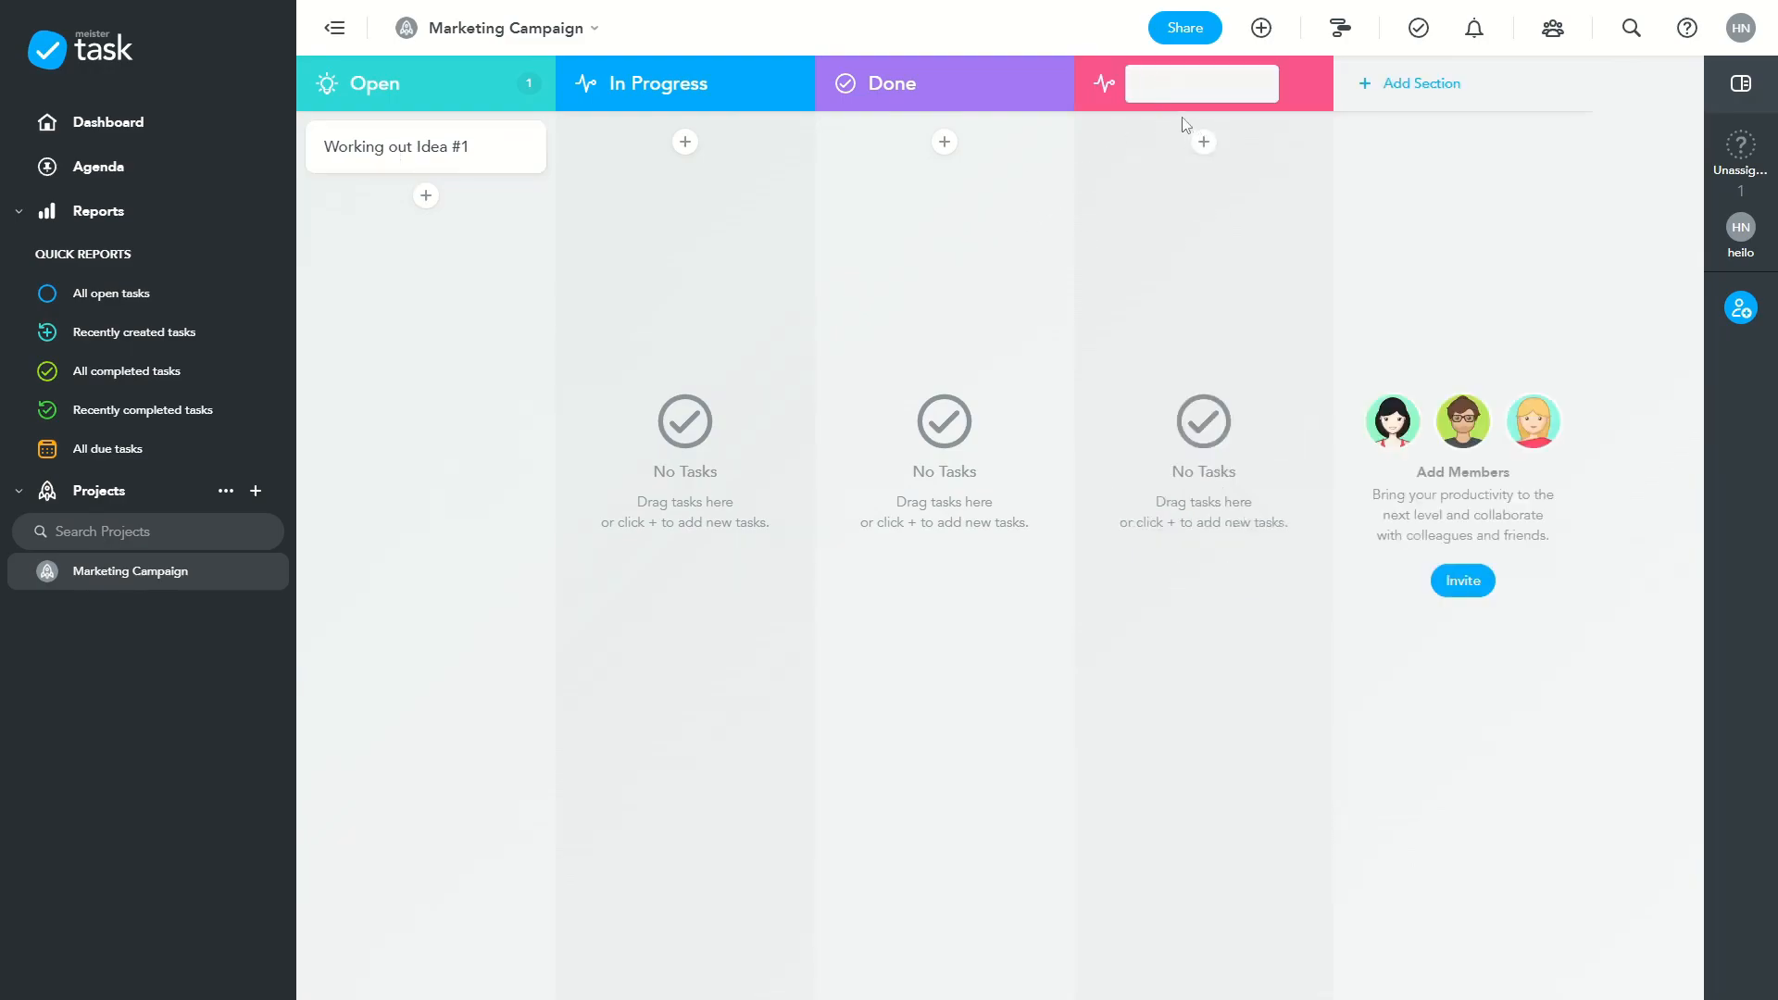
pyautogui.write('In review')
pyautogui.press('Return')
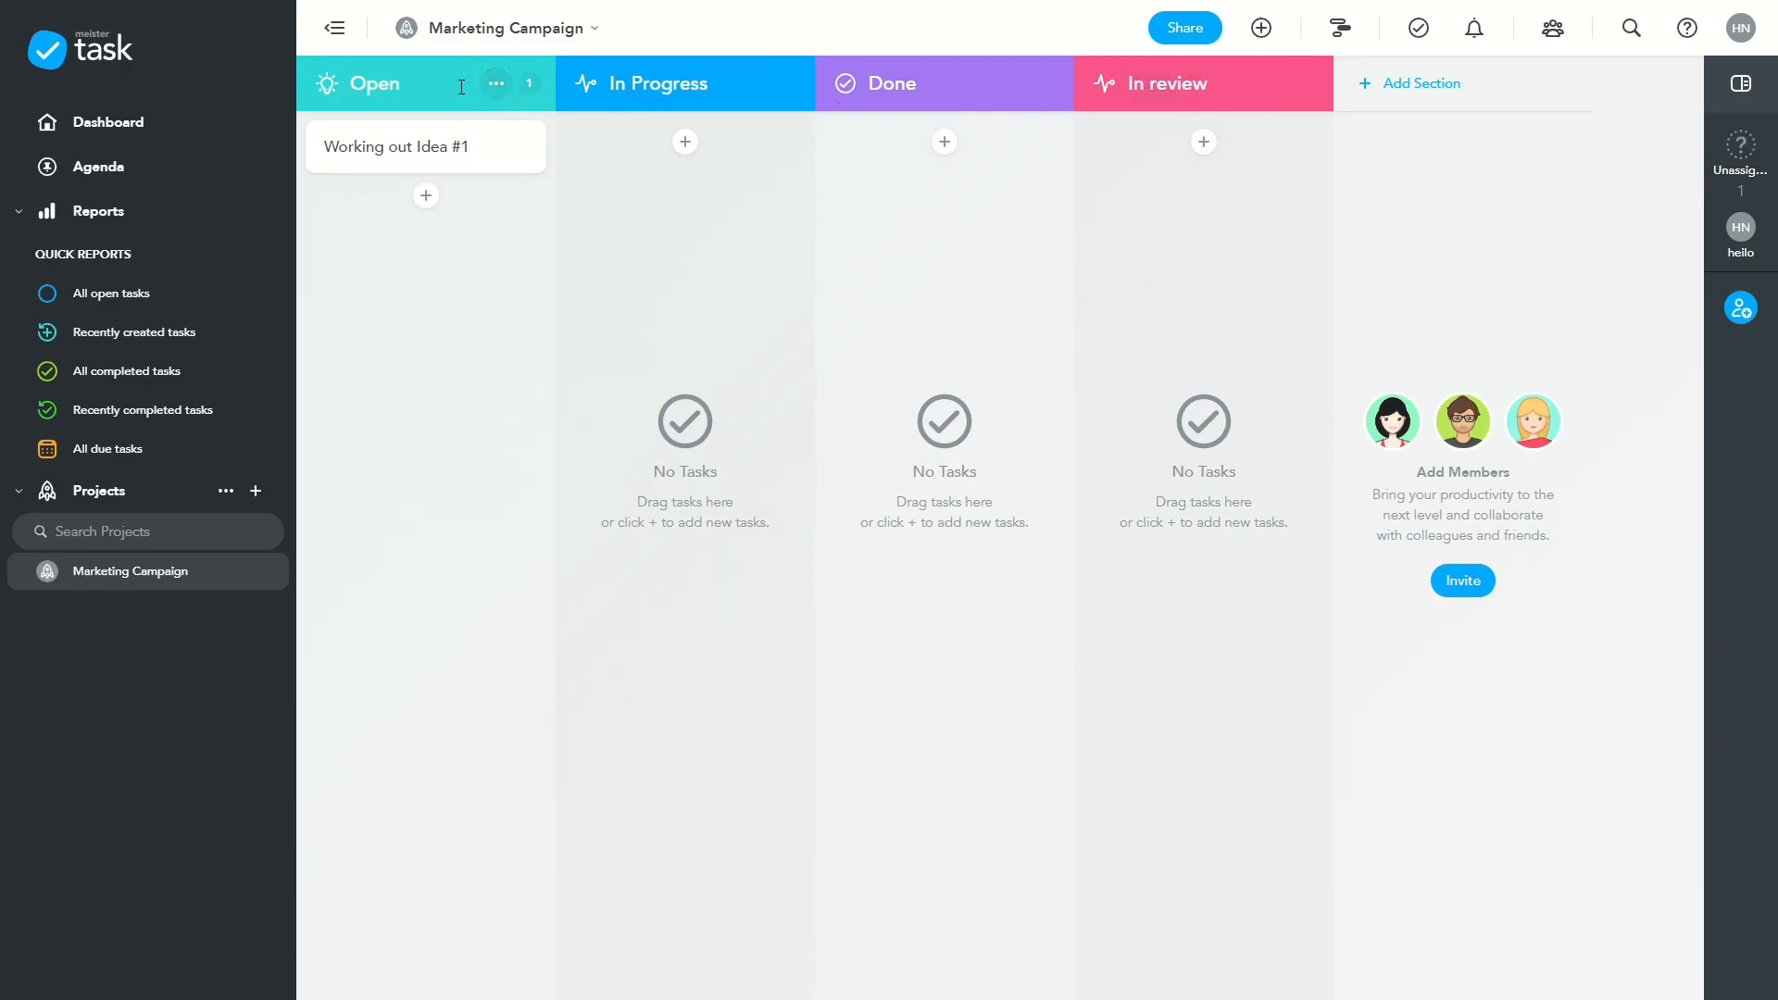
# Step: Change the Open section's icon to the music note and its colour to red
pyautogui.click(320, 87)
pyautogui.click(271, 189)
pyautogui.click(434, 183)
pyautogui.click(394, 237)
pyautogui.click(327, 243)
pyautogui.click(378, 300)
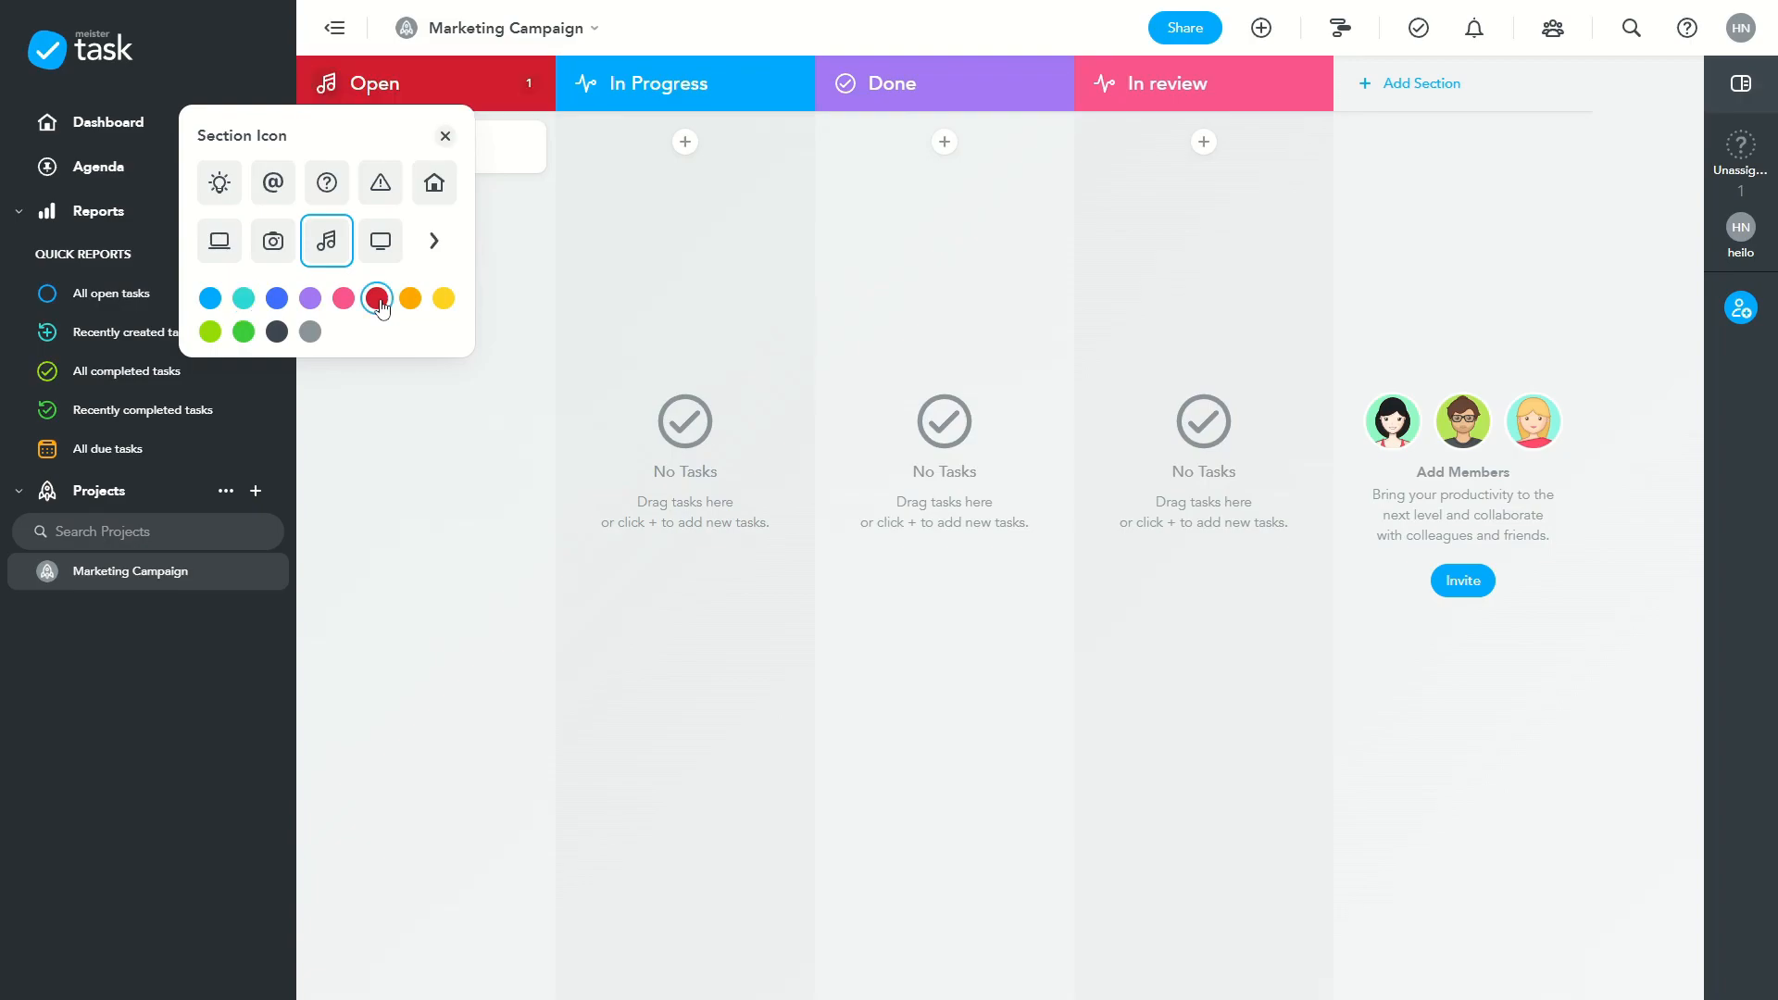
pyautogui.click(1159, 206)
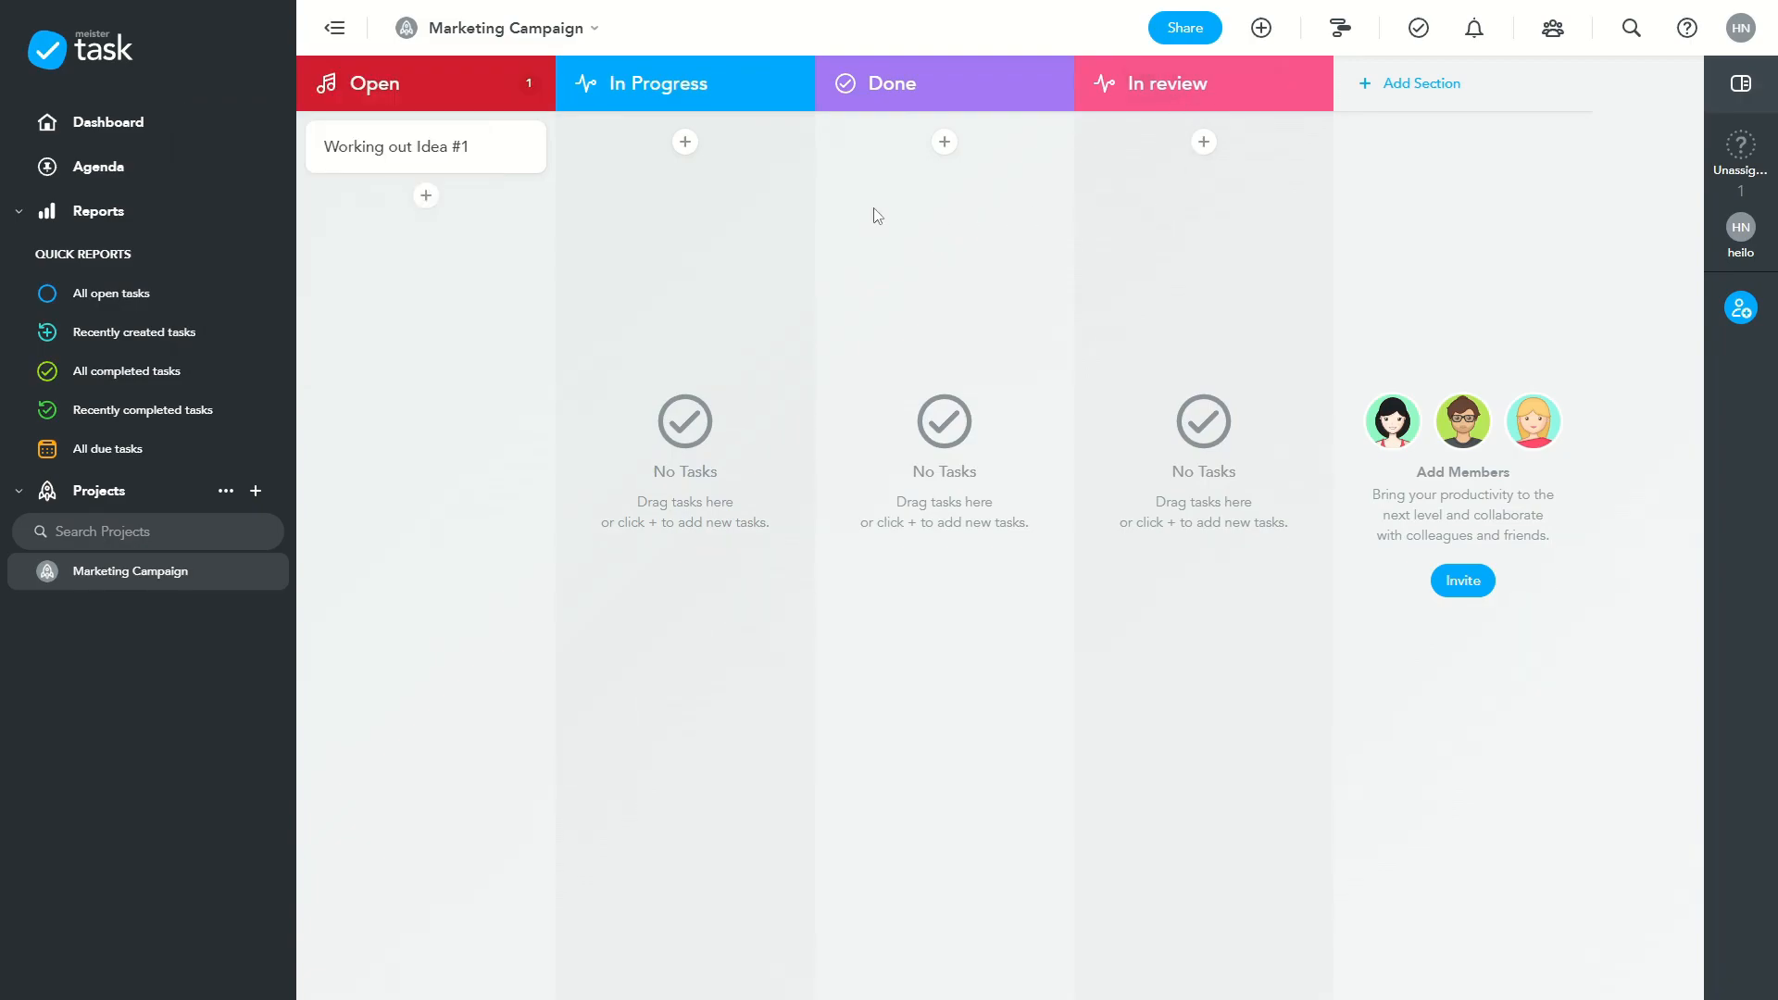
# Step: Rename the Open section as "Ideas"
pyautogui.click(400, 88)
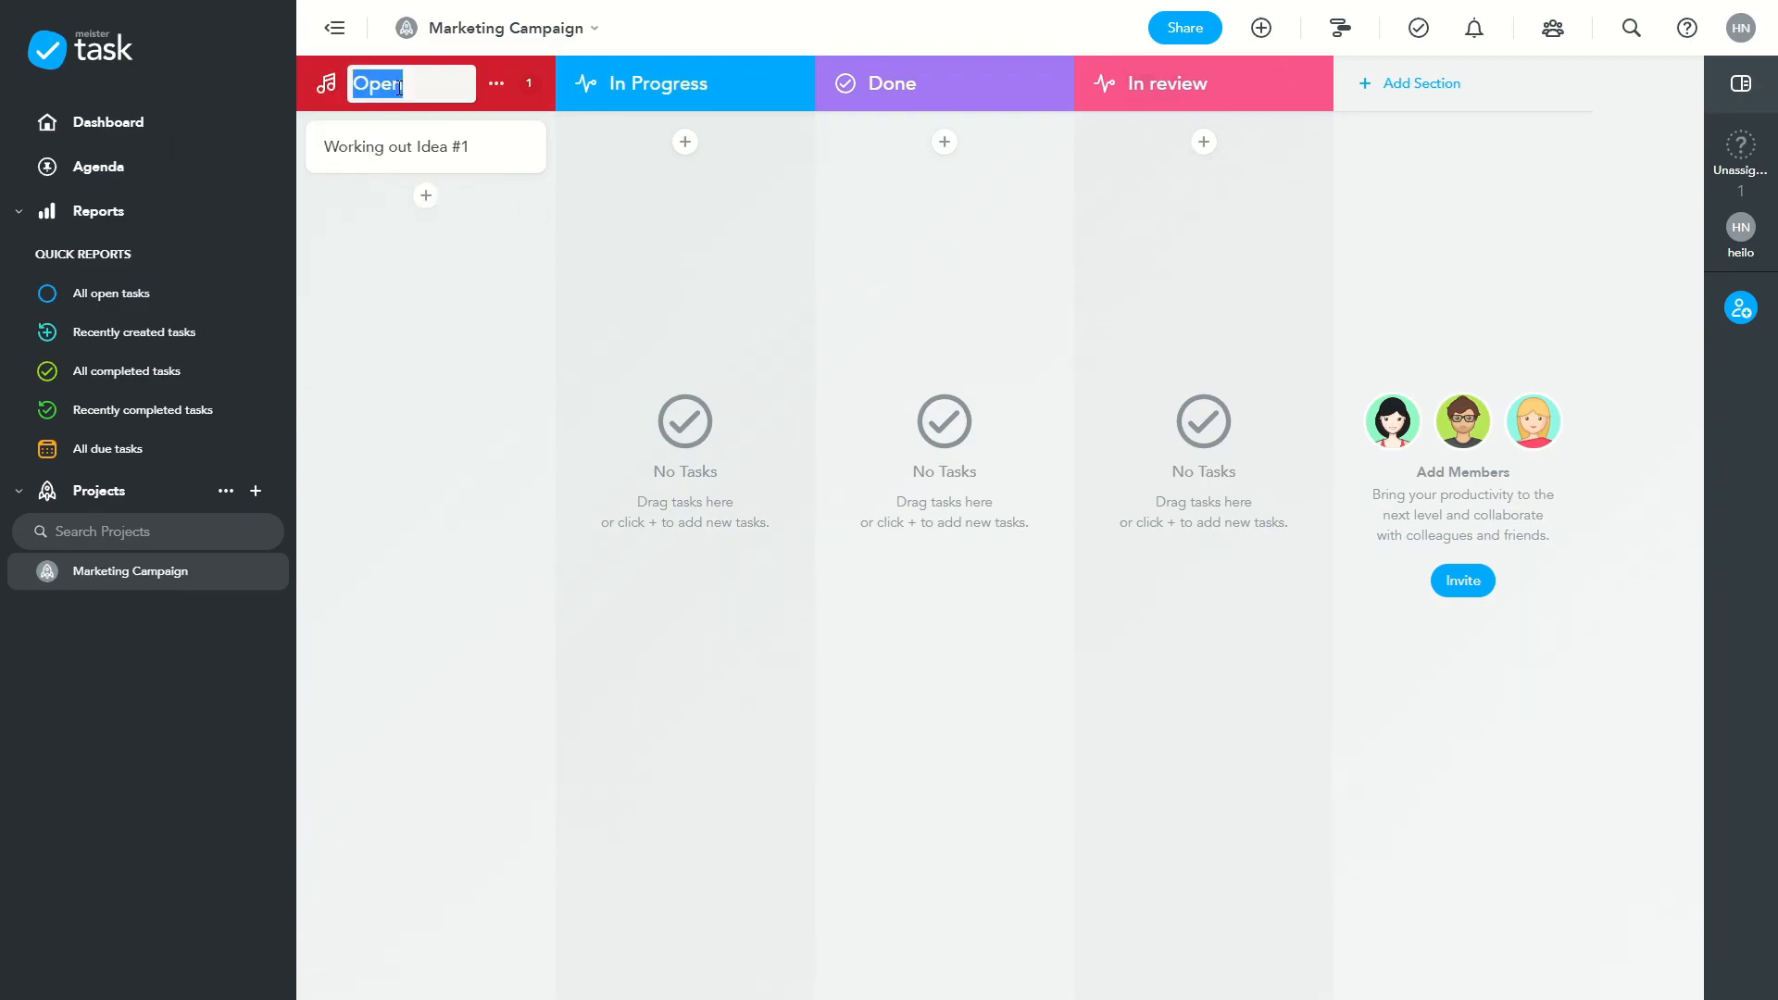
pyautogui.write('i')
pyautogui.write('Ideas')
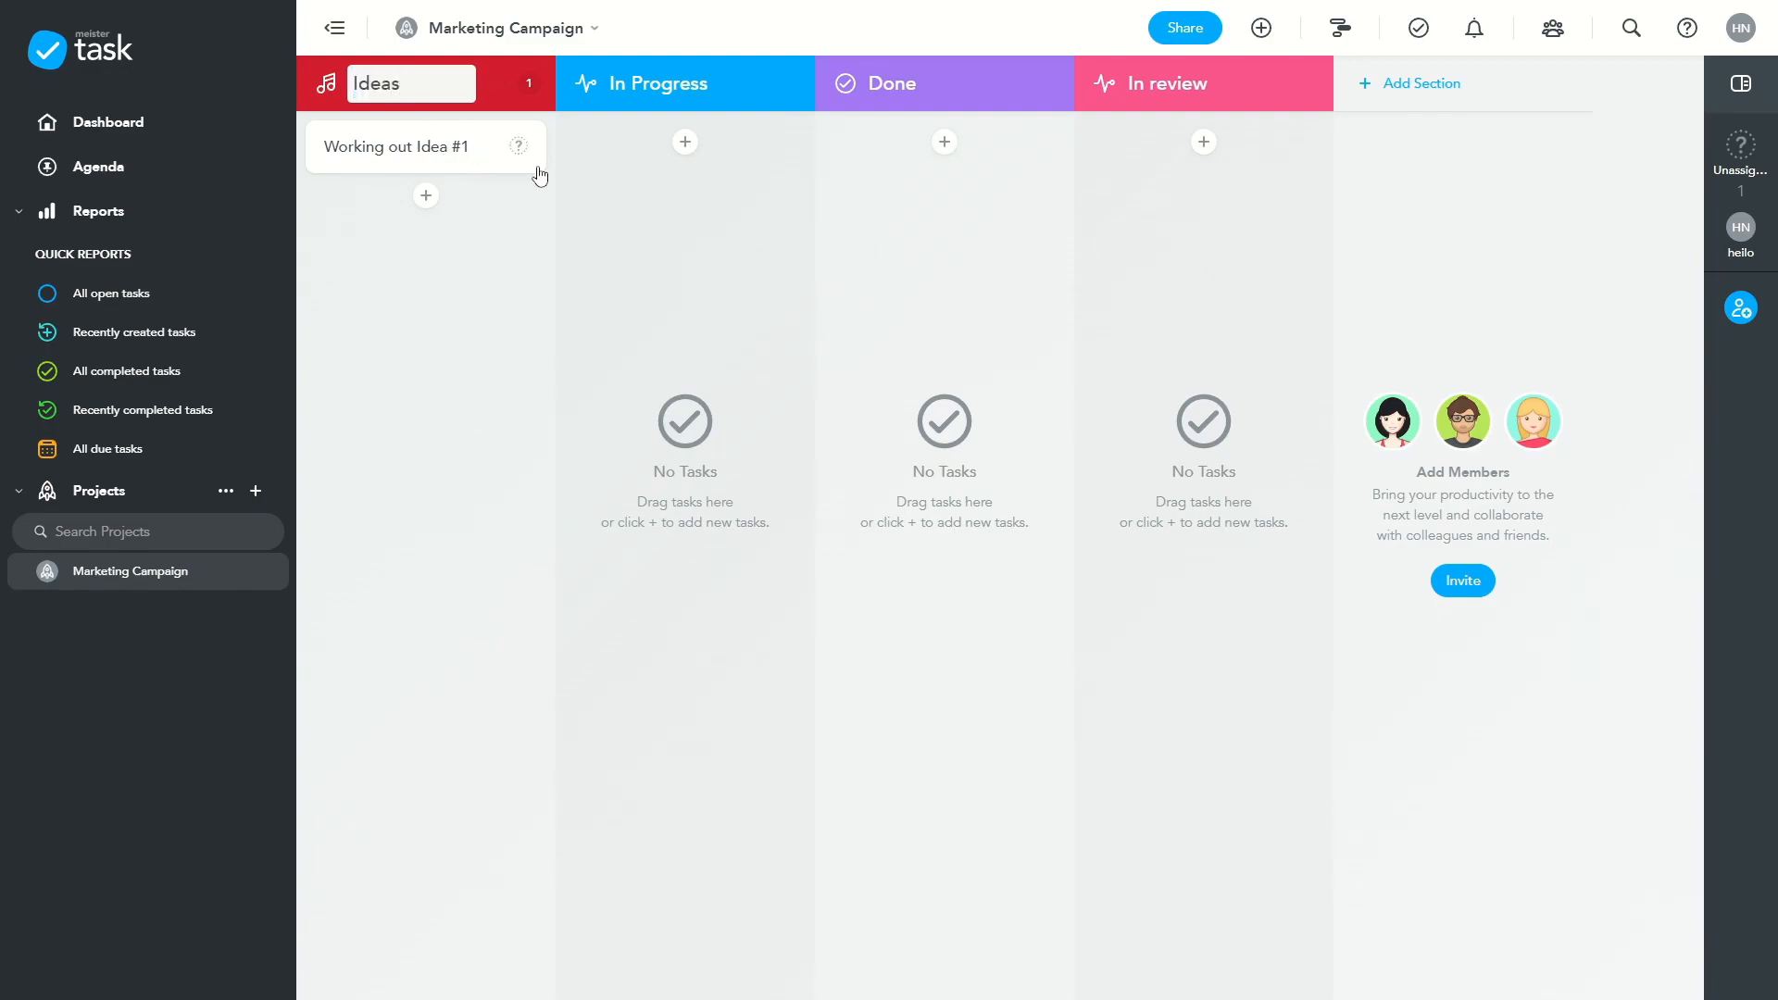
pyautogui.click(503, 362)
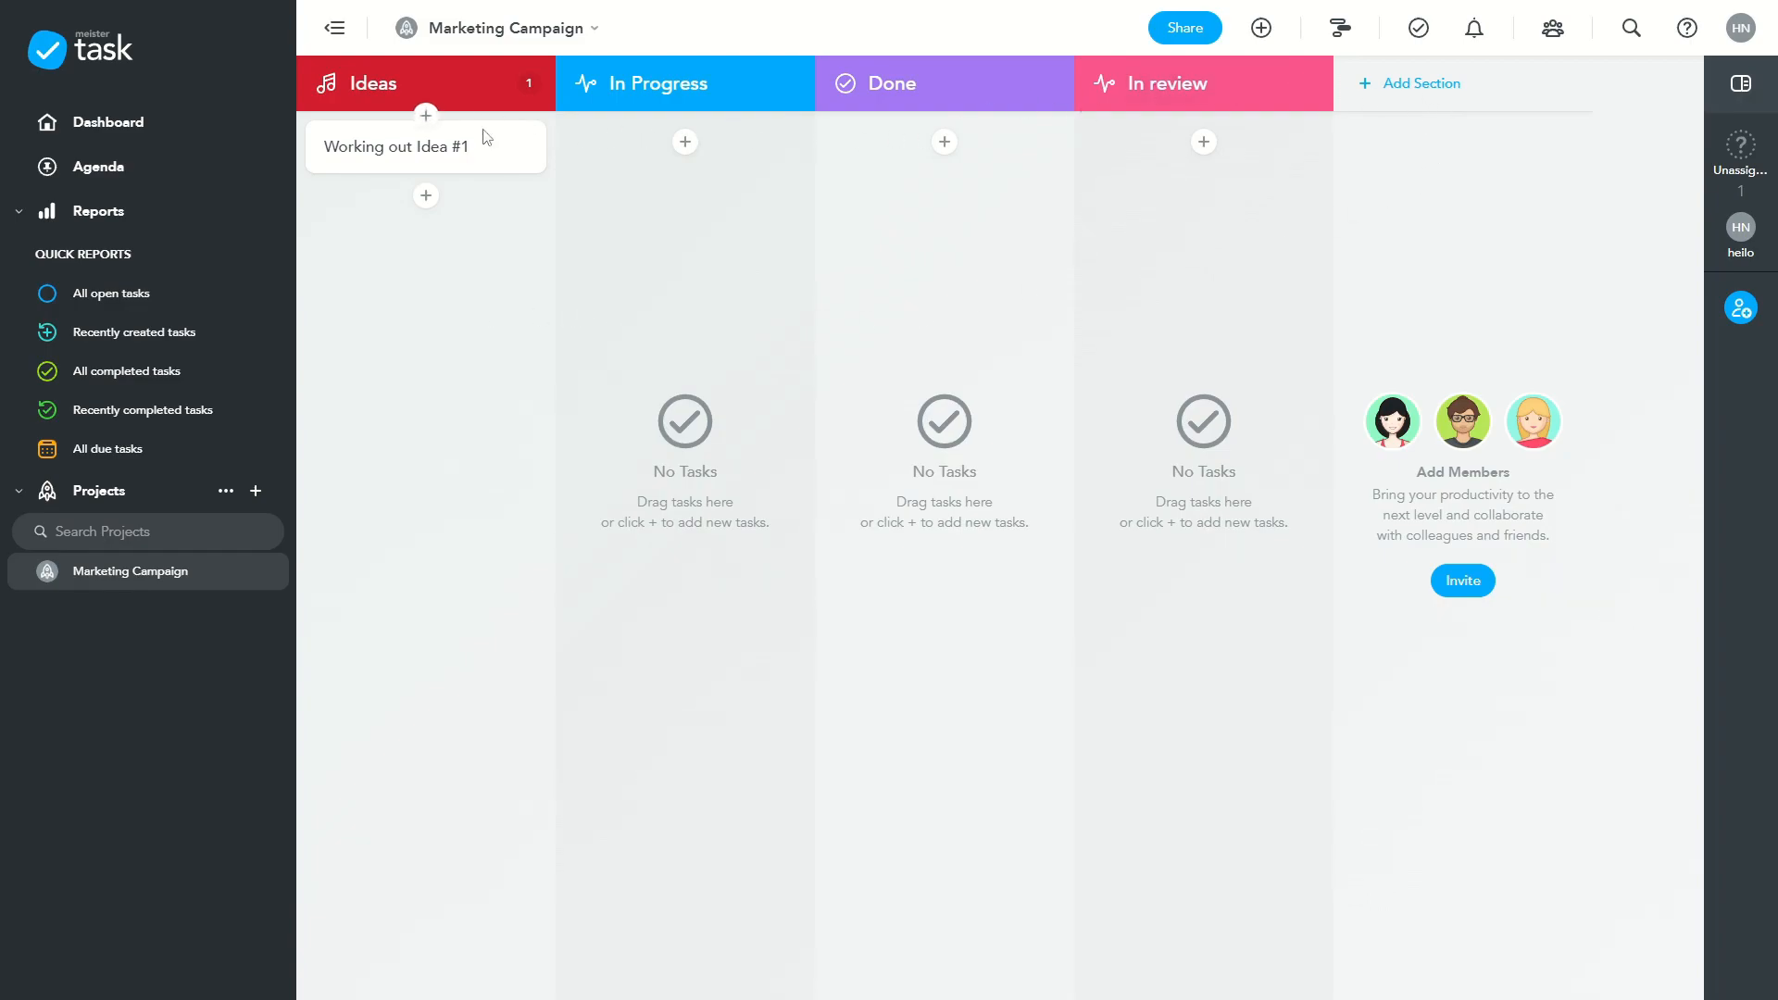
# Step: Examine the project's member invitation form and cancel it without inviting anyone
pyautogui.click(1456, 583)
pyautogui.click(728, 210)
pyautogui.click(782, 174)
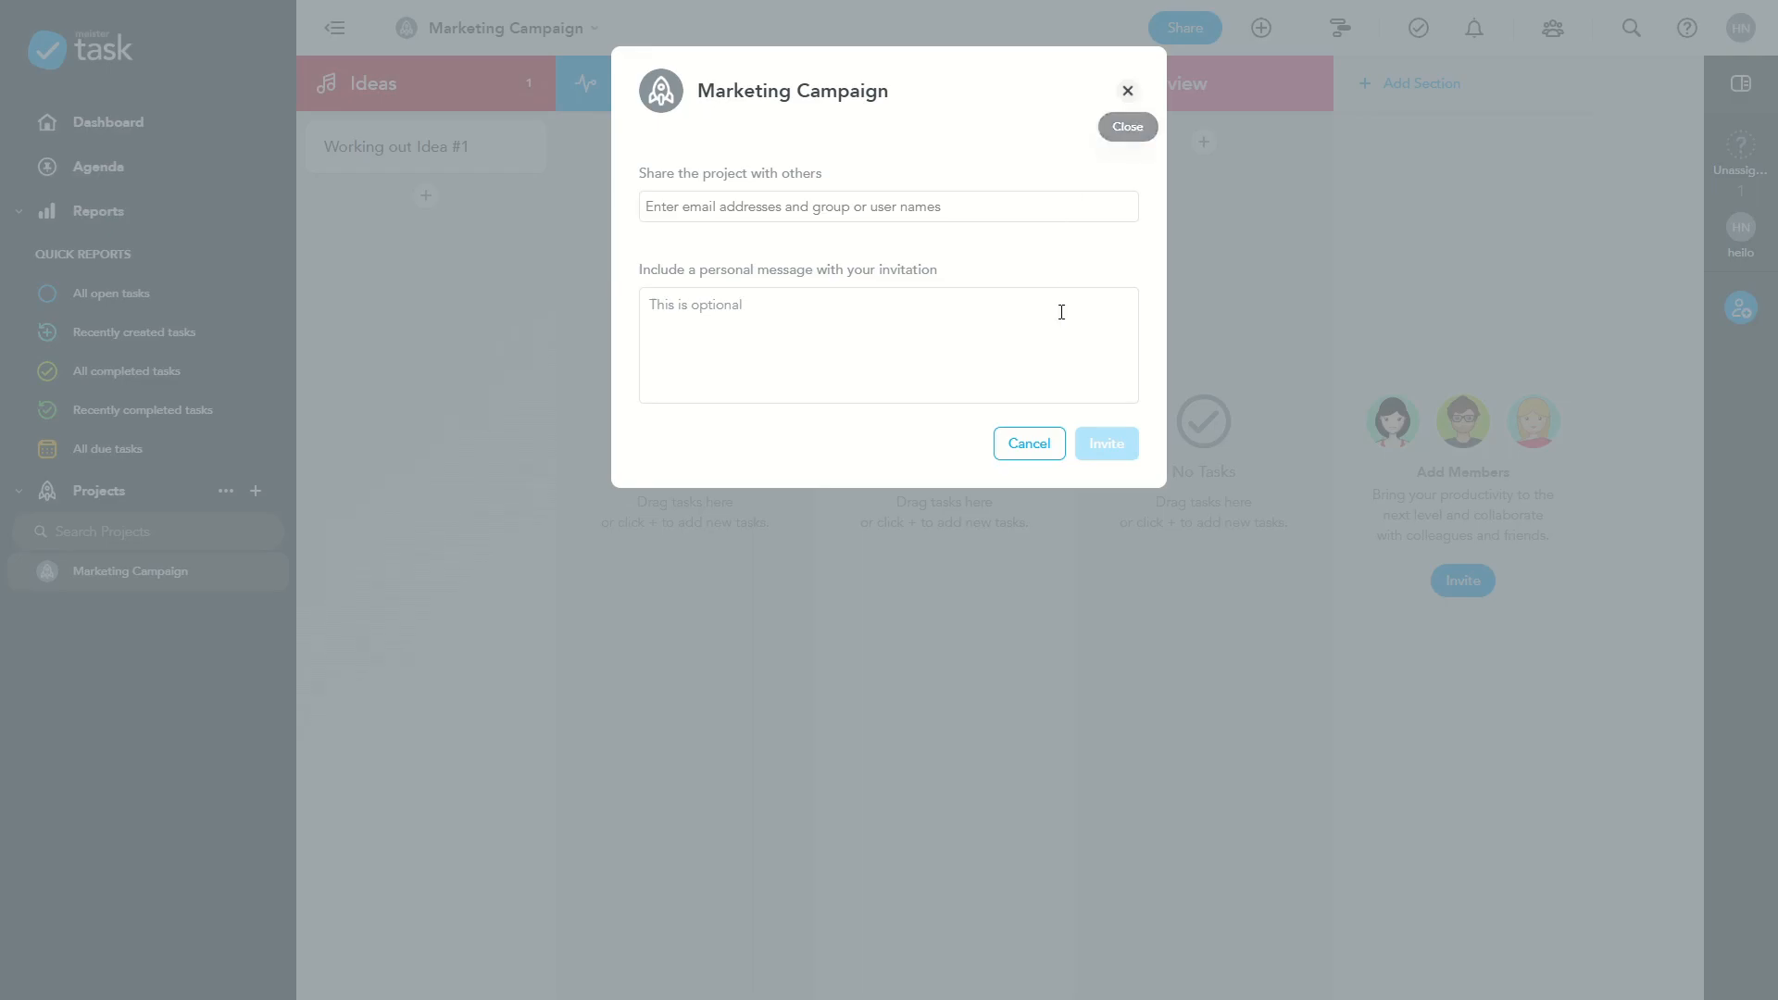
pyautogui.click(1029, 446)
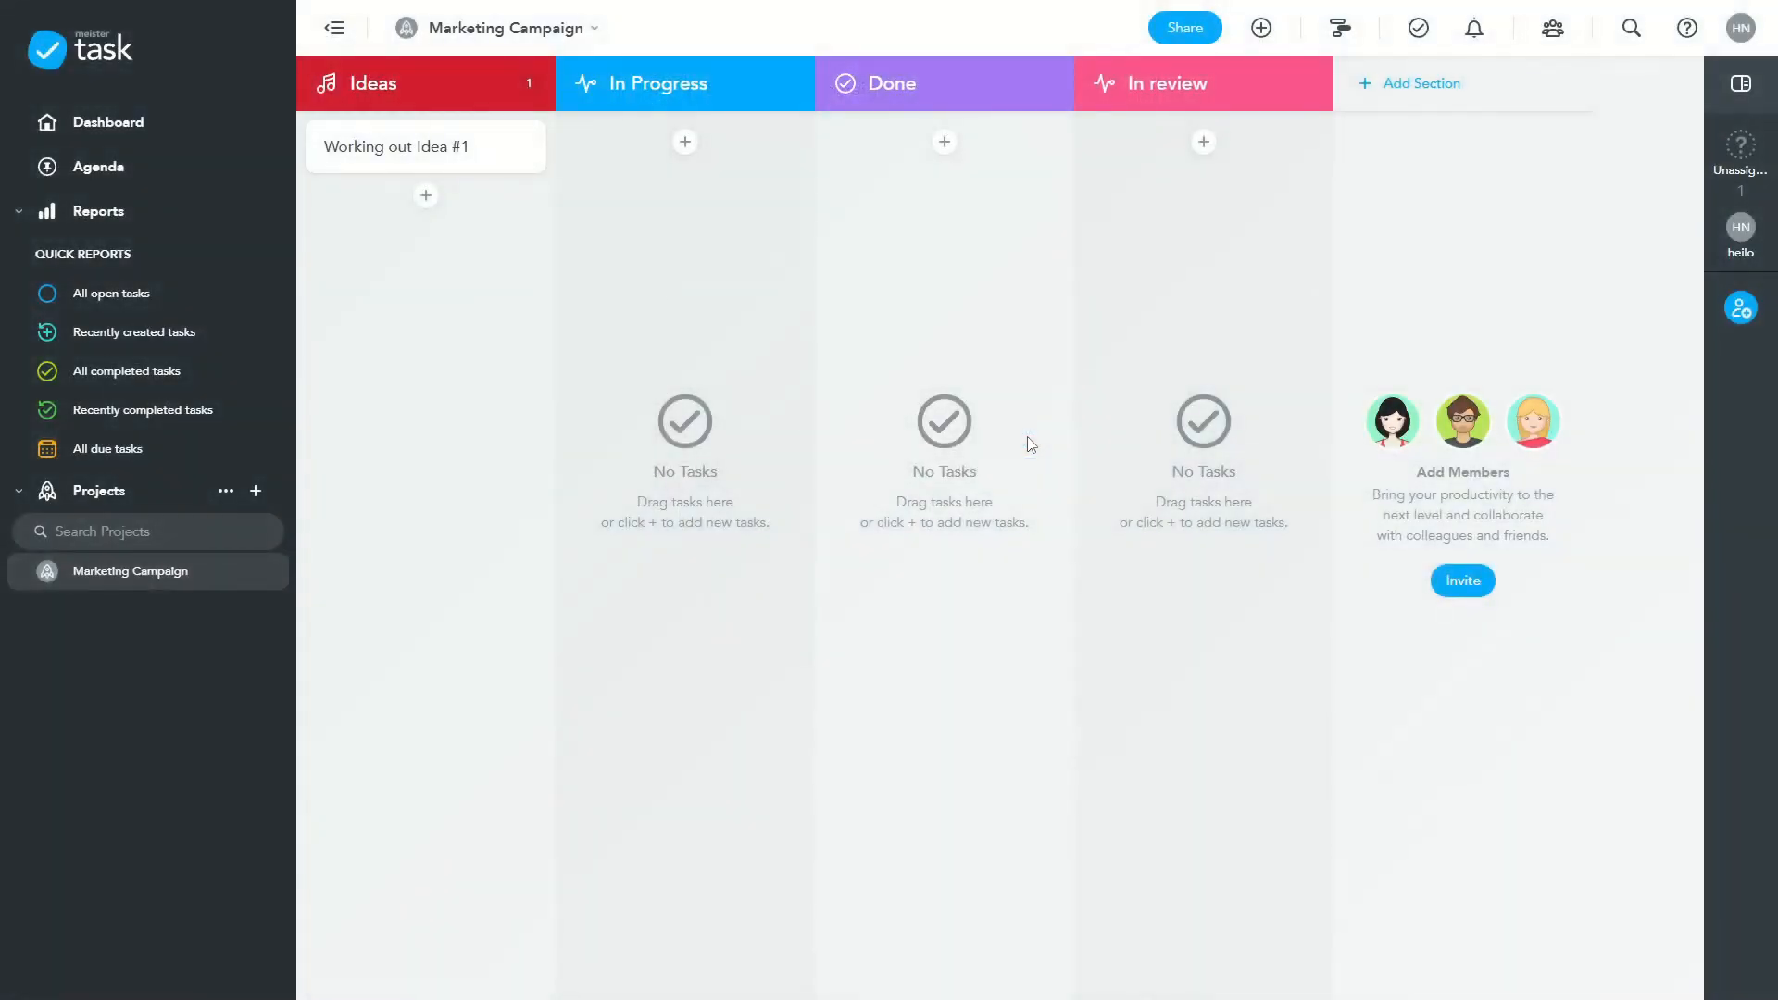
# Step: Open the "Working out Idea #1" task's details and dismiss the tip about pinning tasks to the Agenda
pyautogui.click(412, 155)
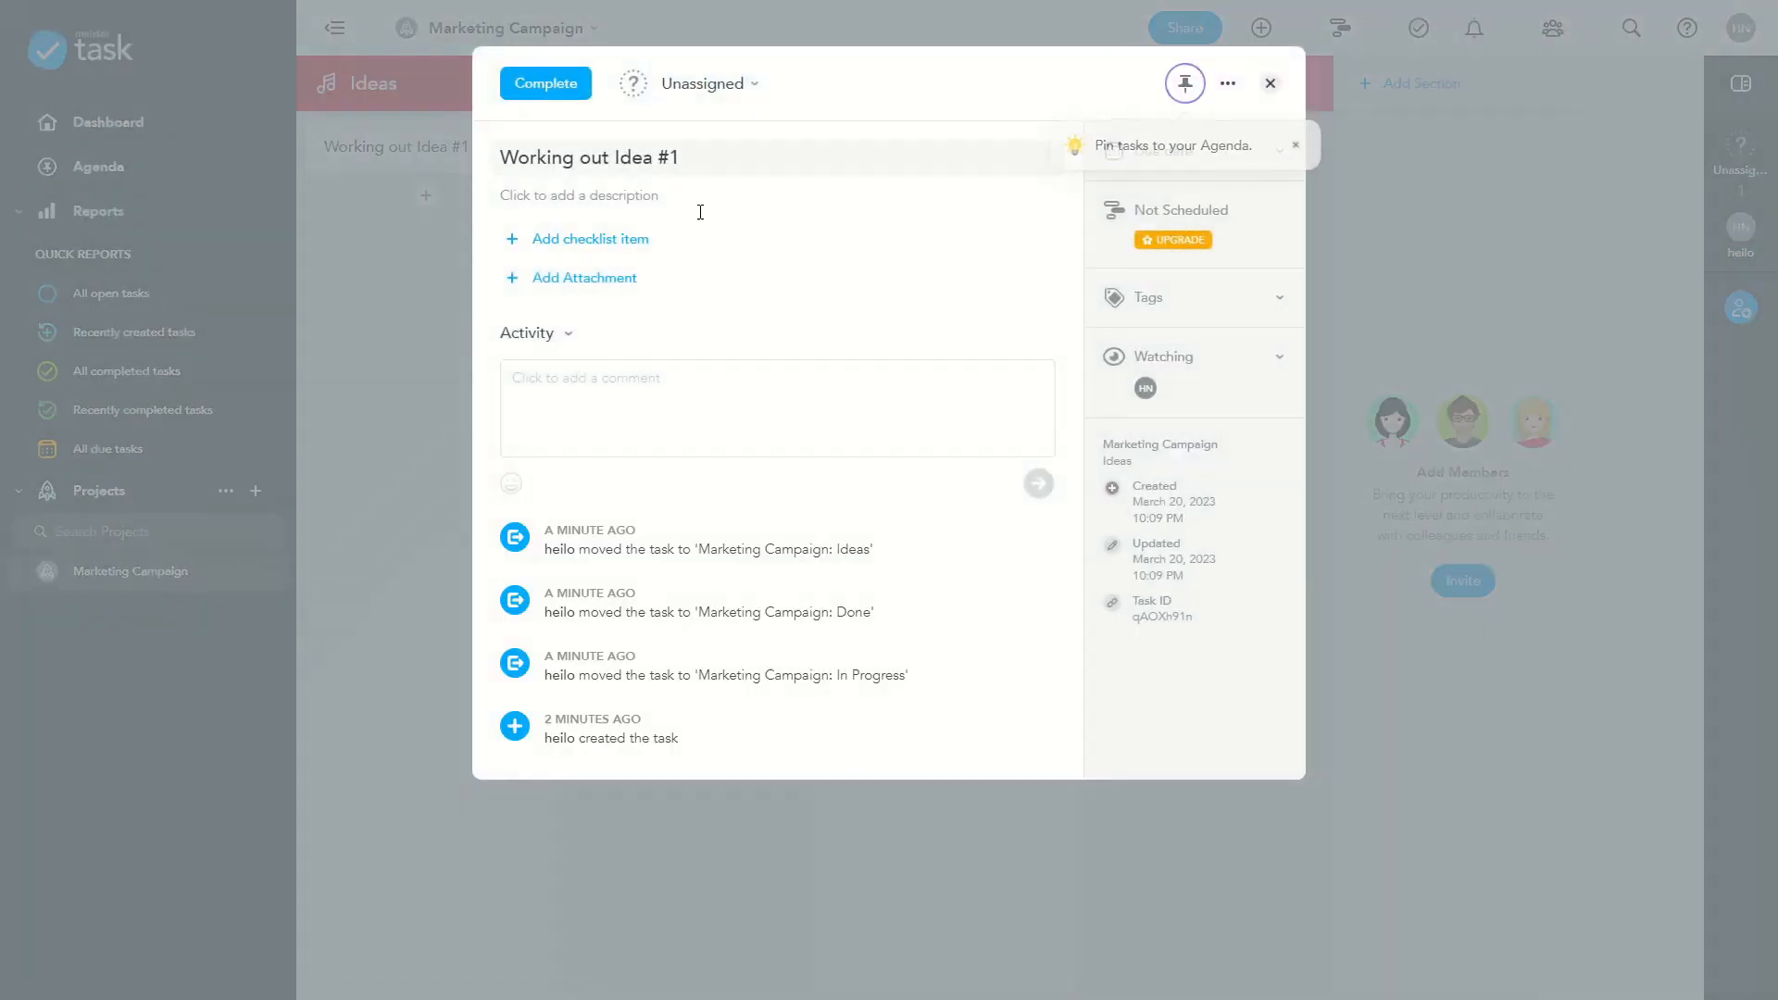
pyautogui.click(1298, 149)
pyautogui.moveTo(912, 149); pyautogui.dragTo(493, 168)
pyautogui.click(802, 198)
pyautogui.click(863, 155)
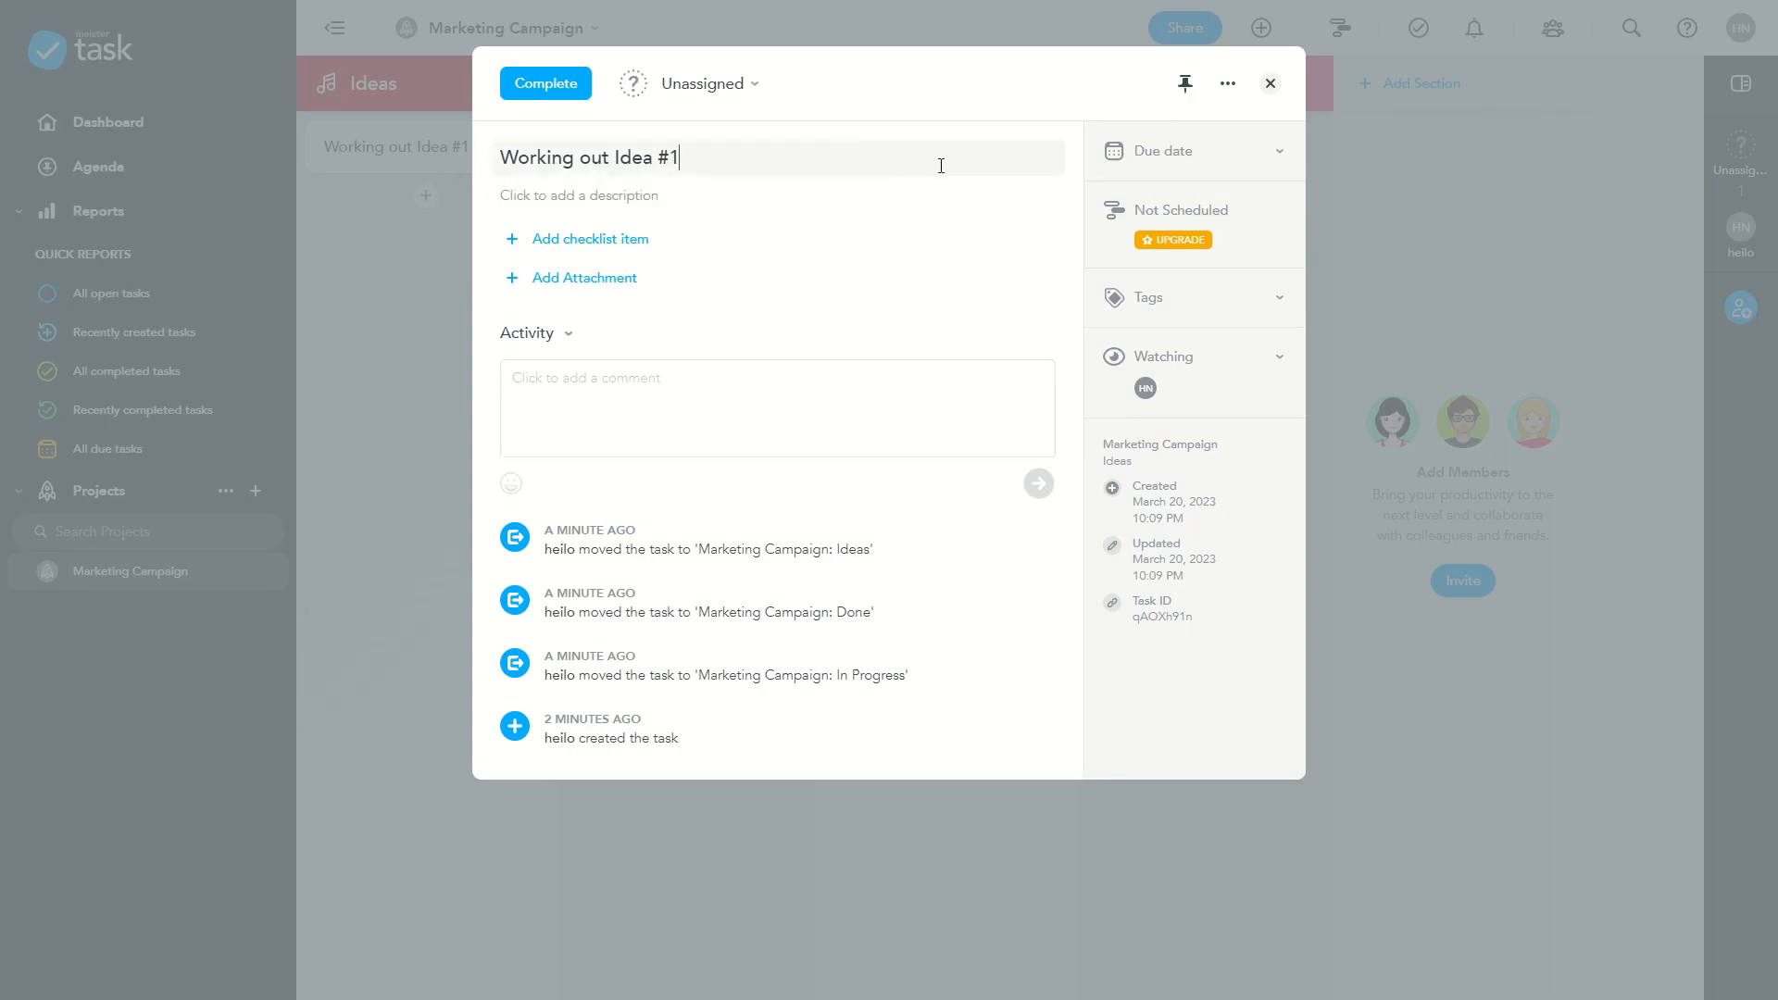
# Step: Set the task's due date to March 22, 2023 at 12:00 PM
pyautogui.click(1190, 155)
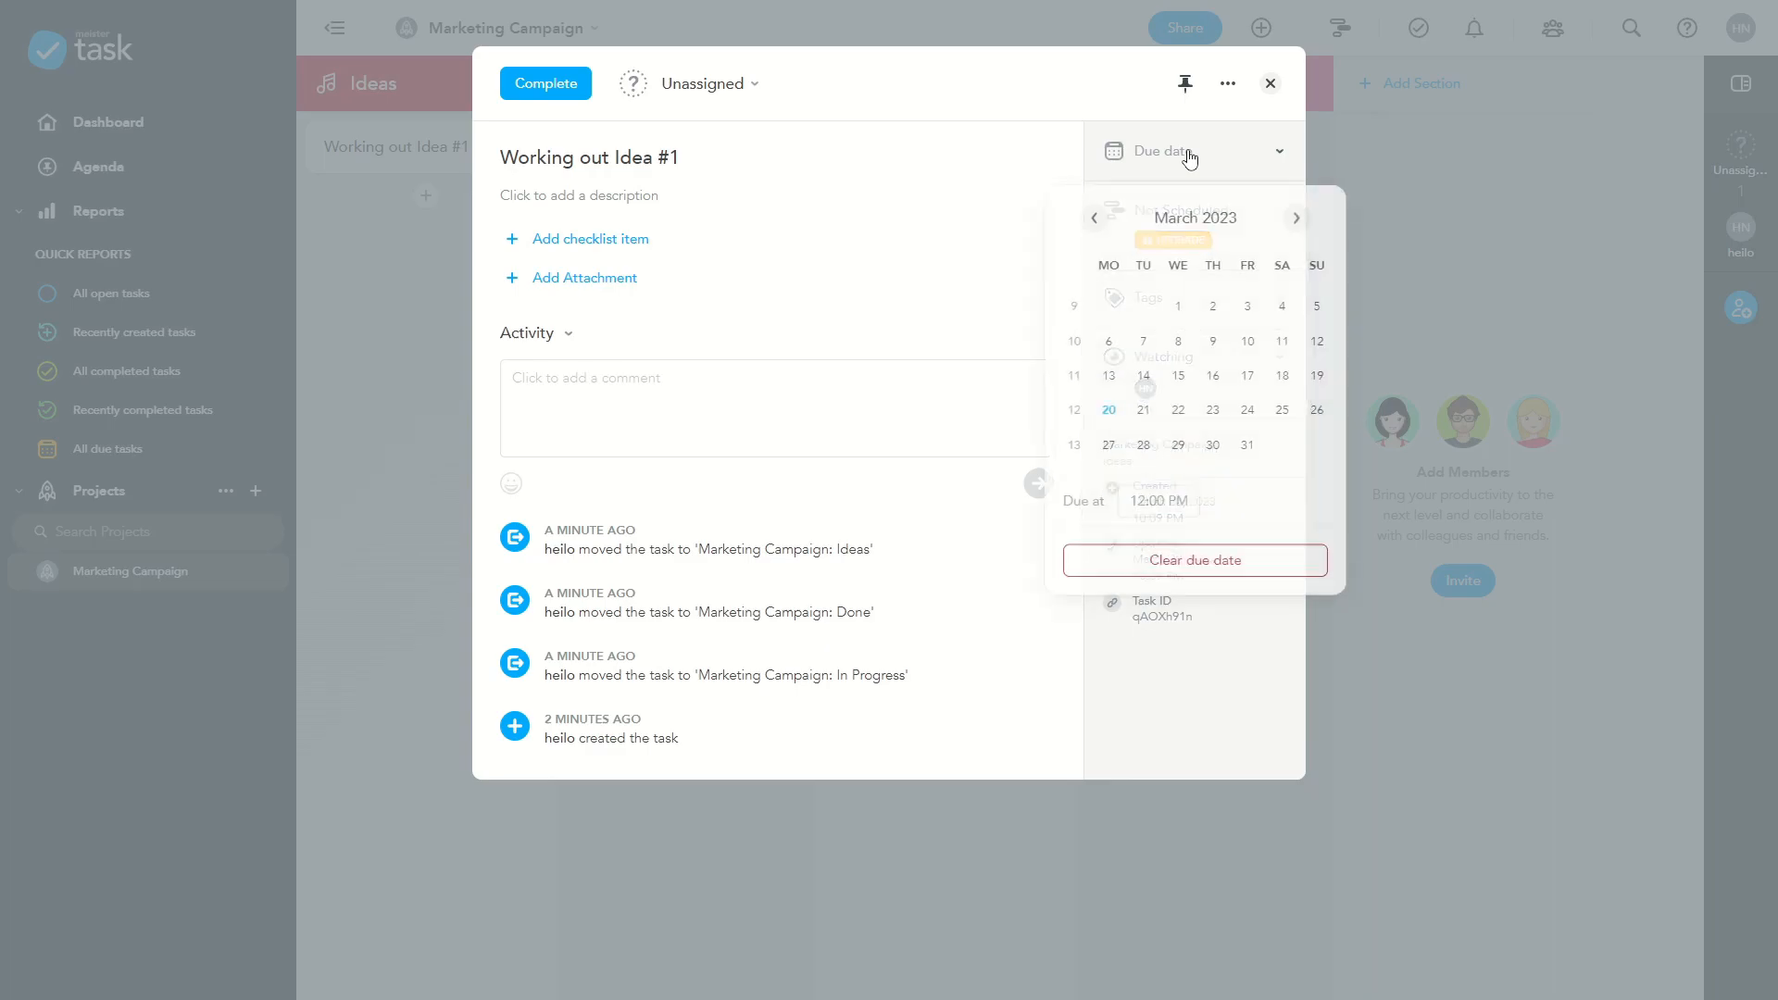
pyautogui.click(1186, 417)
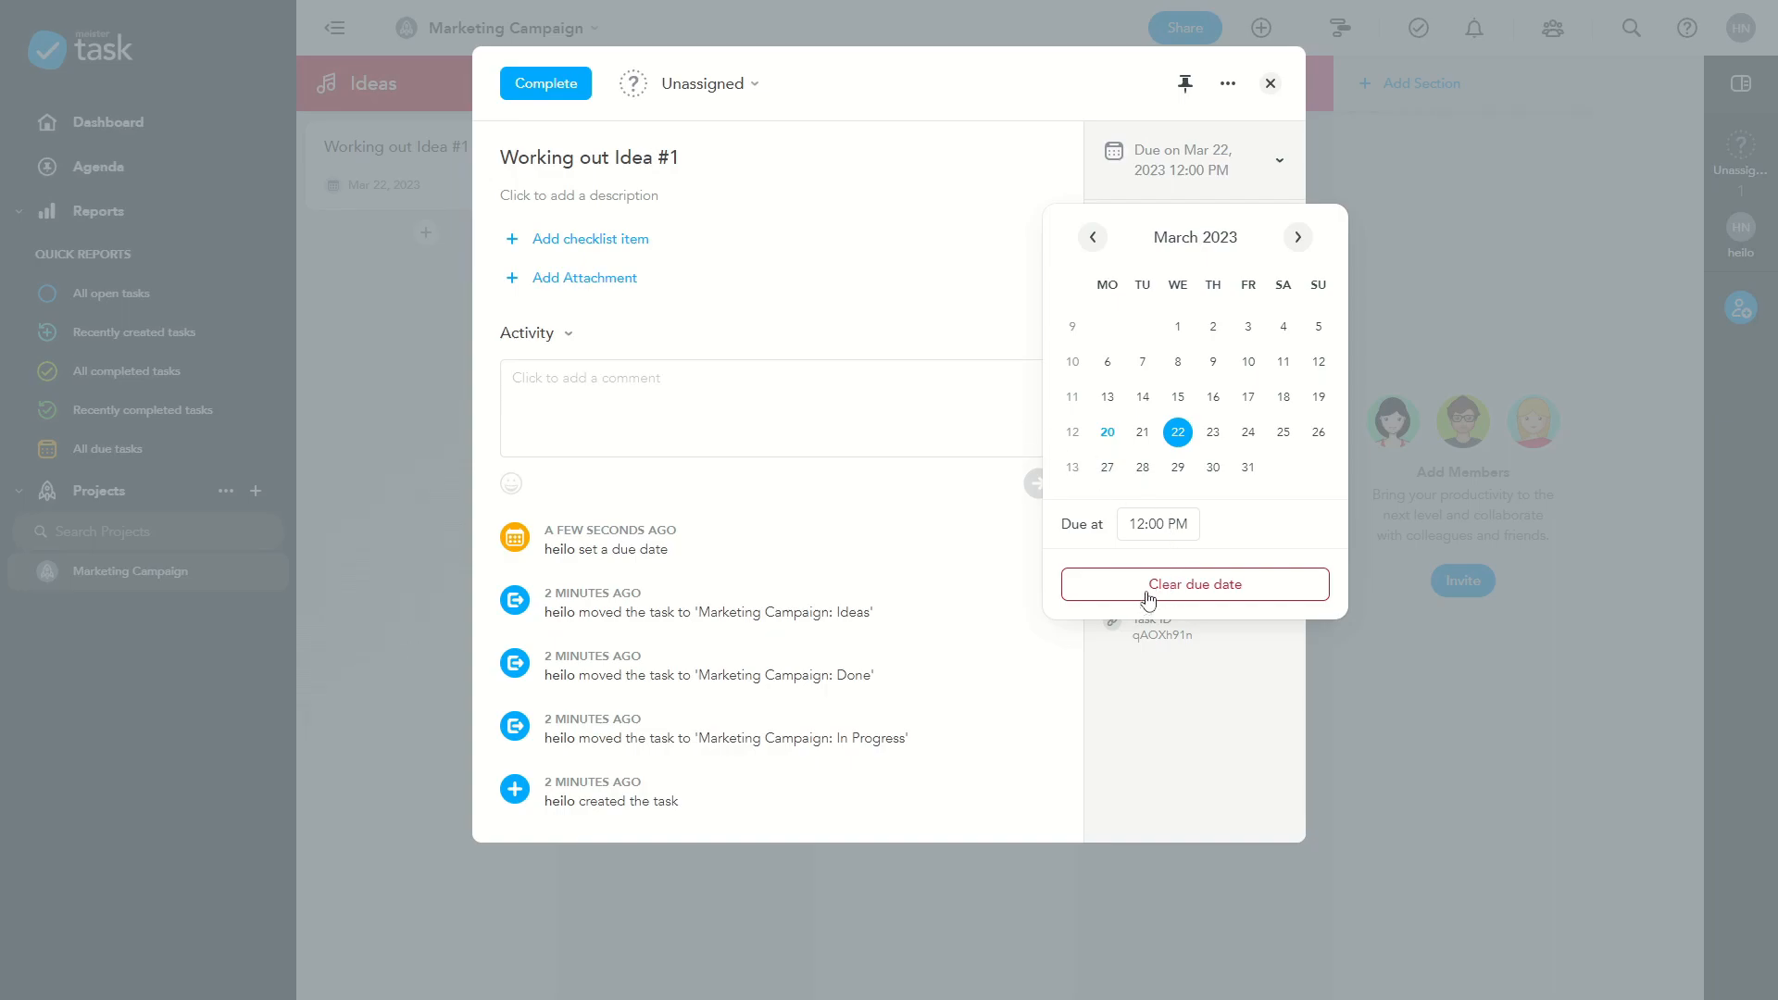
pyautogui.click(997, 309)
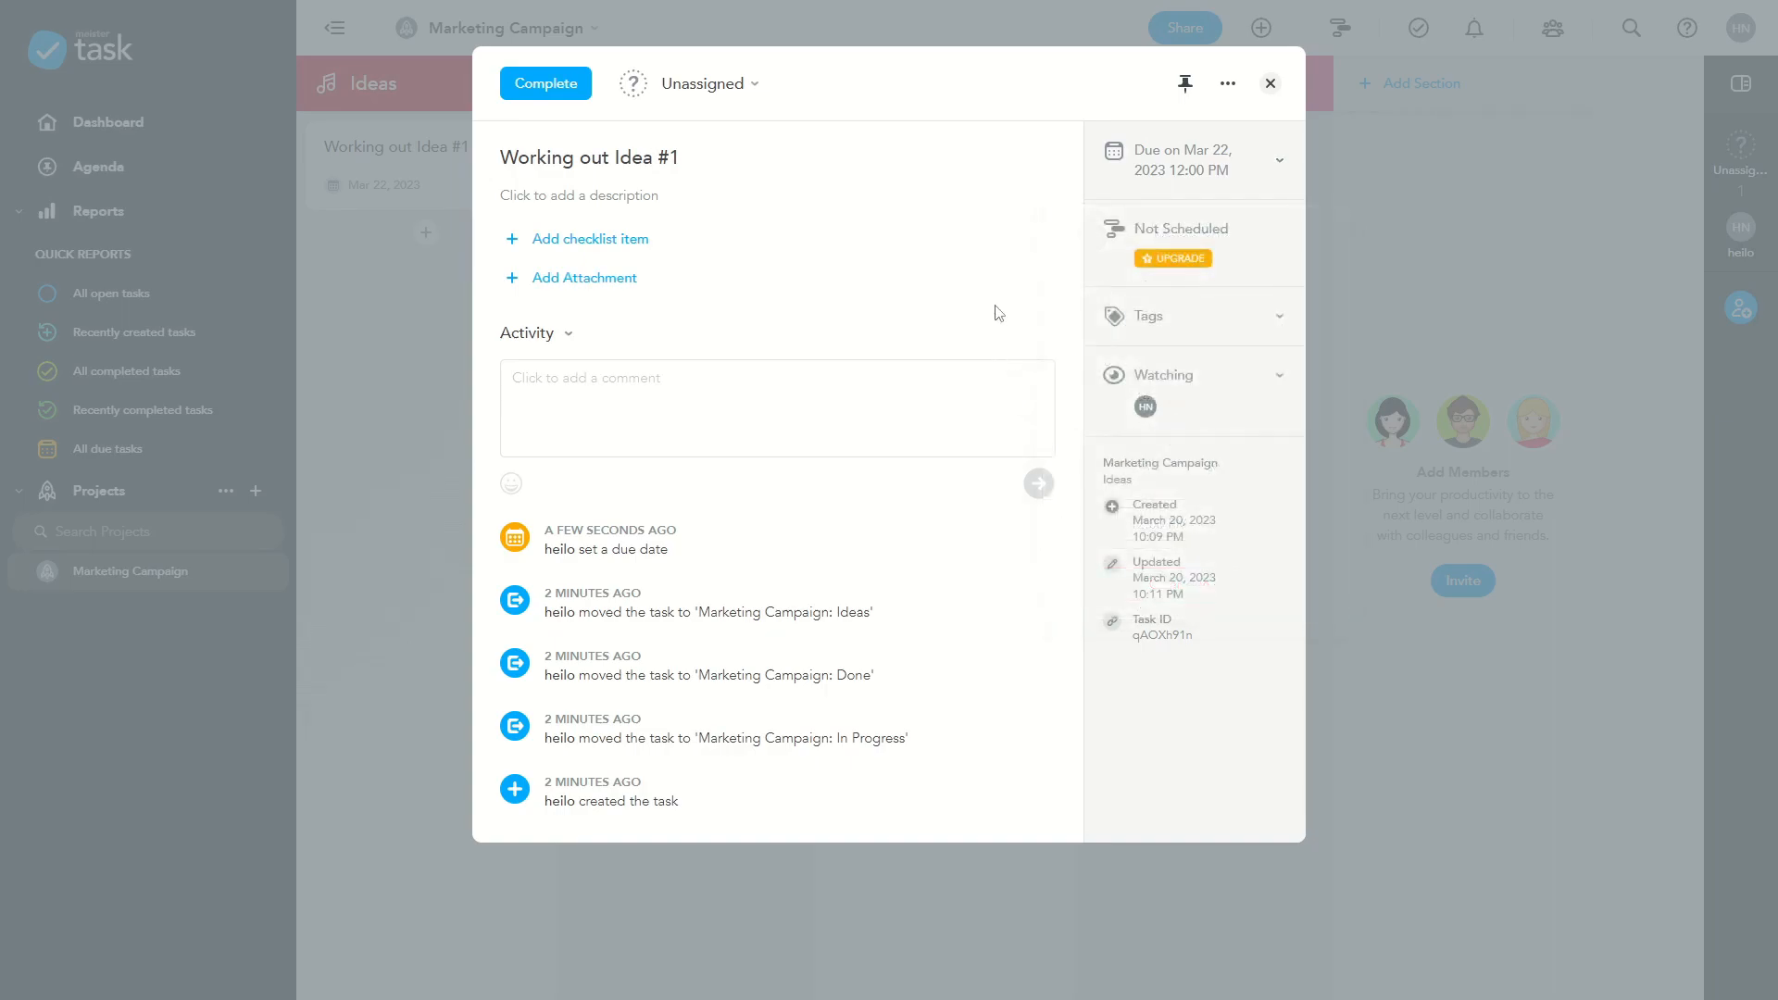
# Step: Create a blue tag named "Member #1" and assign it to the "Working out Idea #1" task
pyautogui.click(1231, 334)
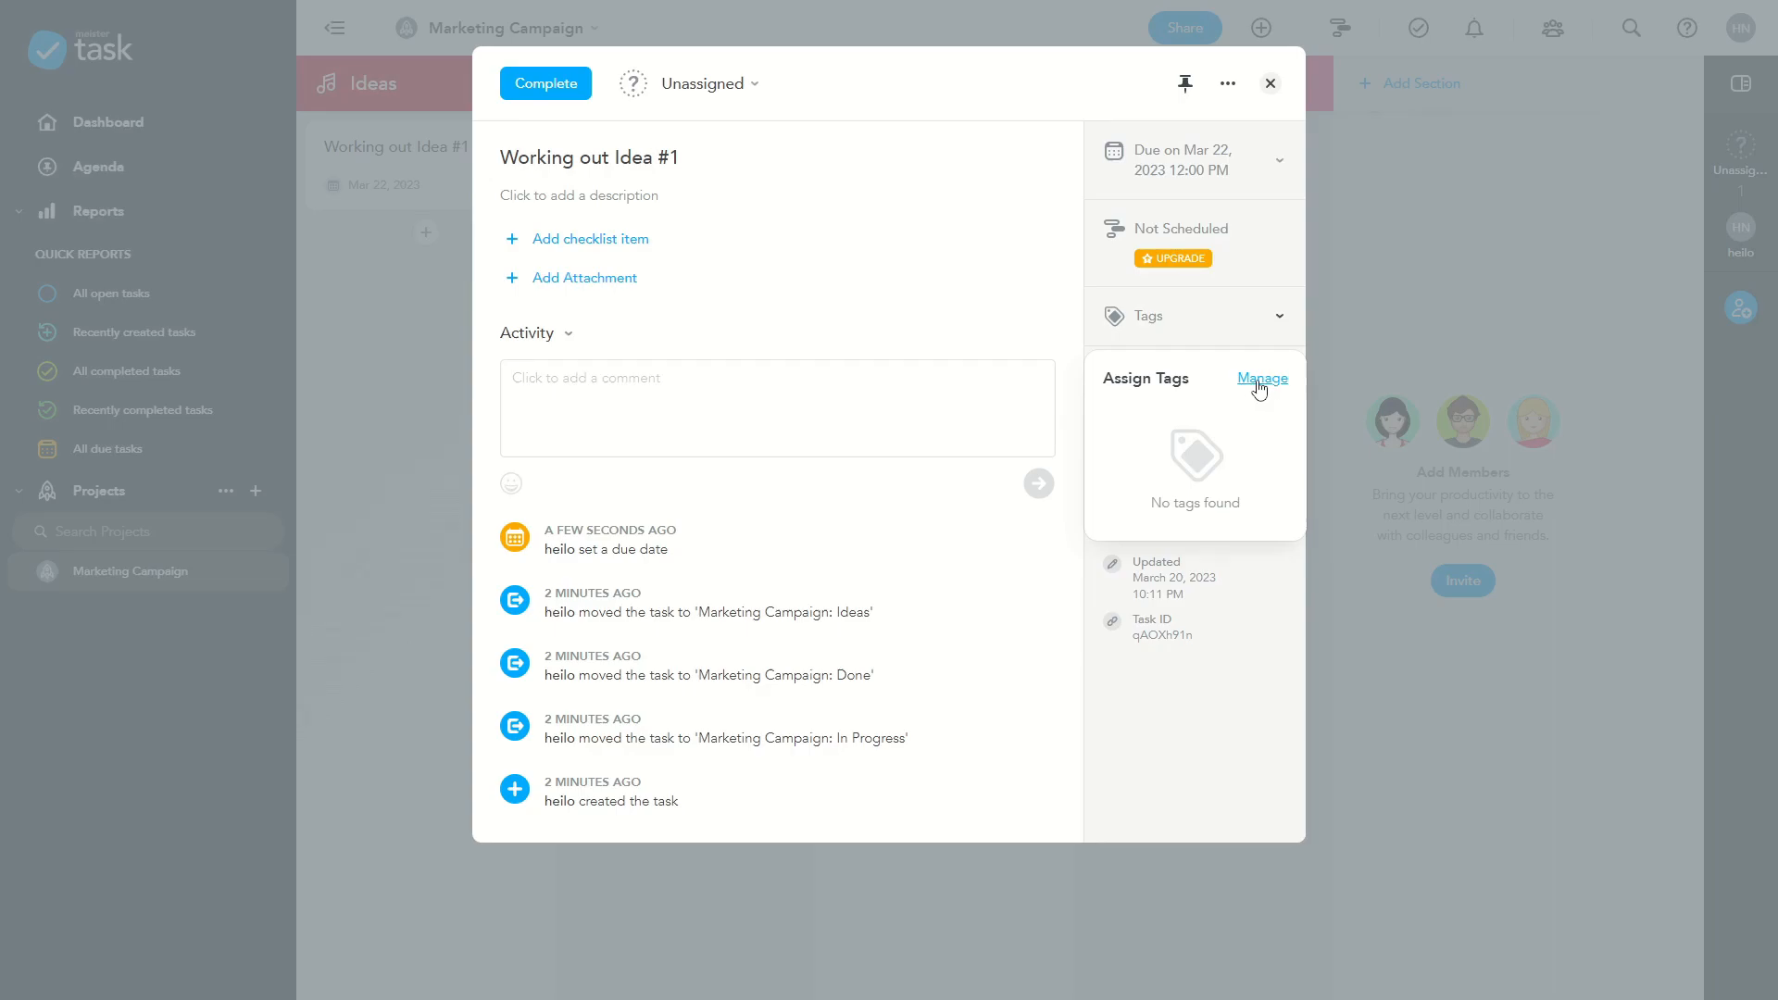
pyautogui.click(1252, 382)
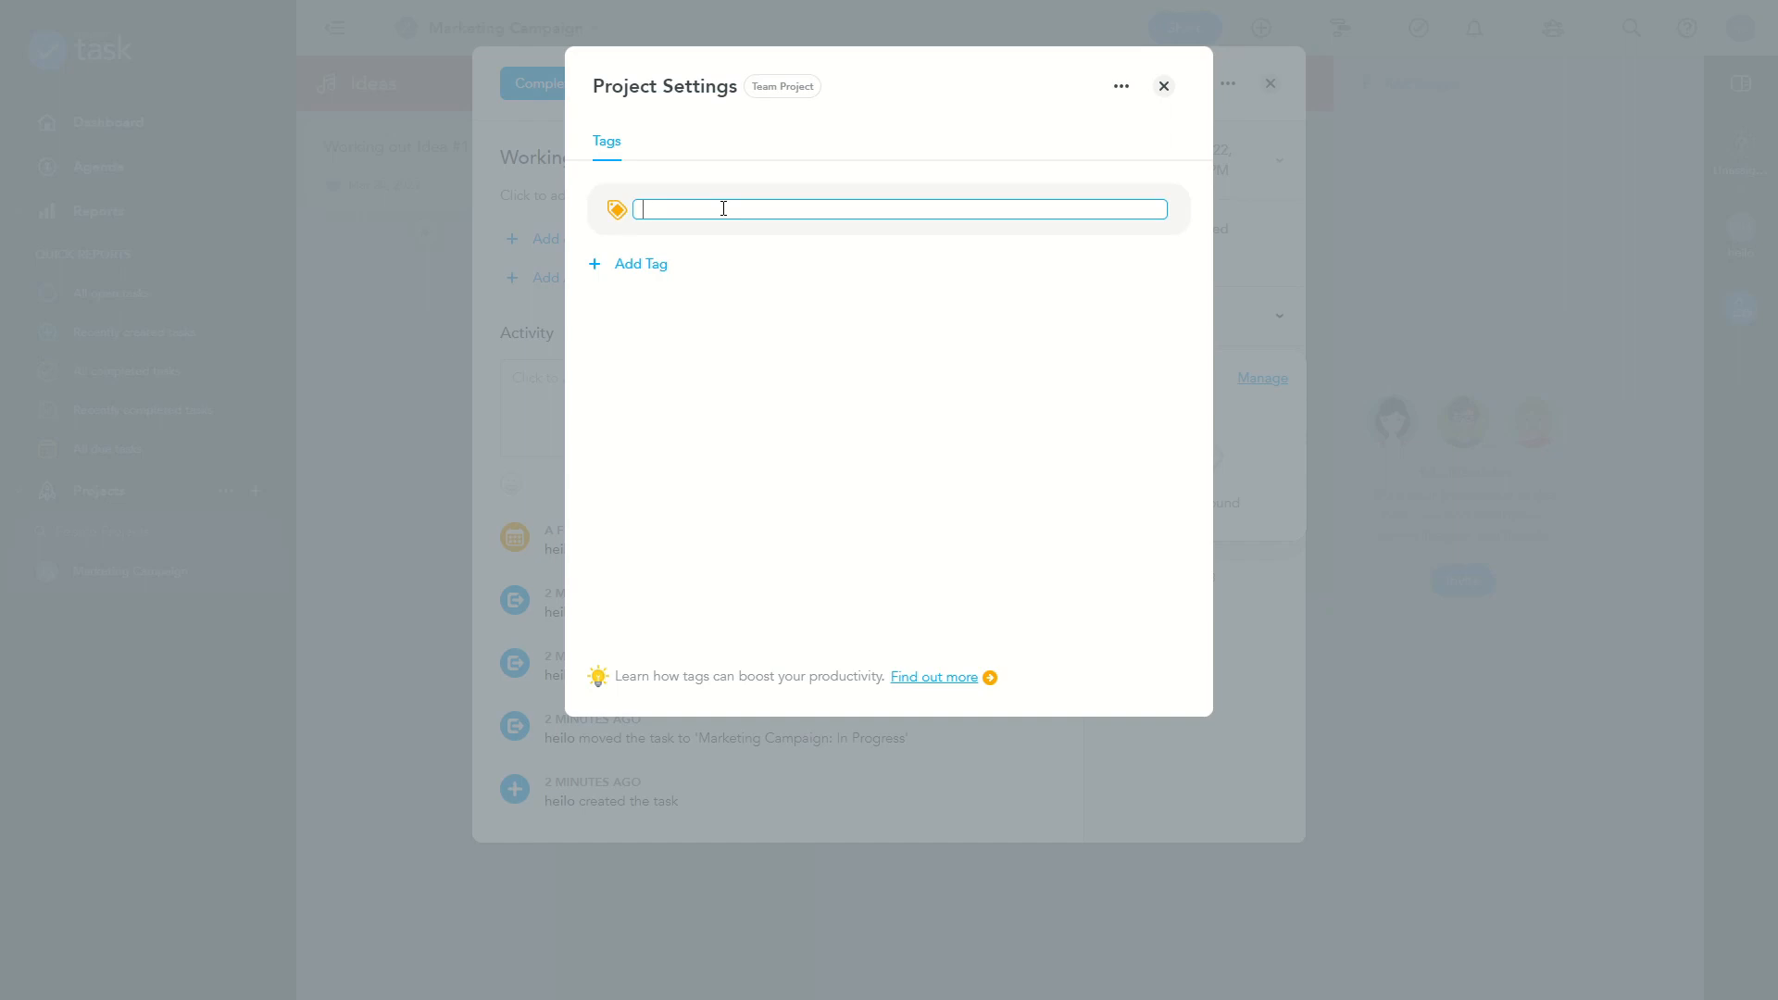
pyautogui.write('Member #1')
pyautogui.press('Return')
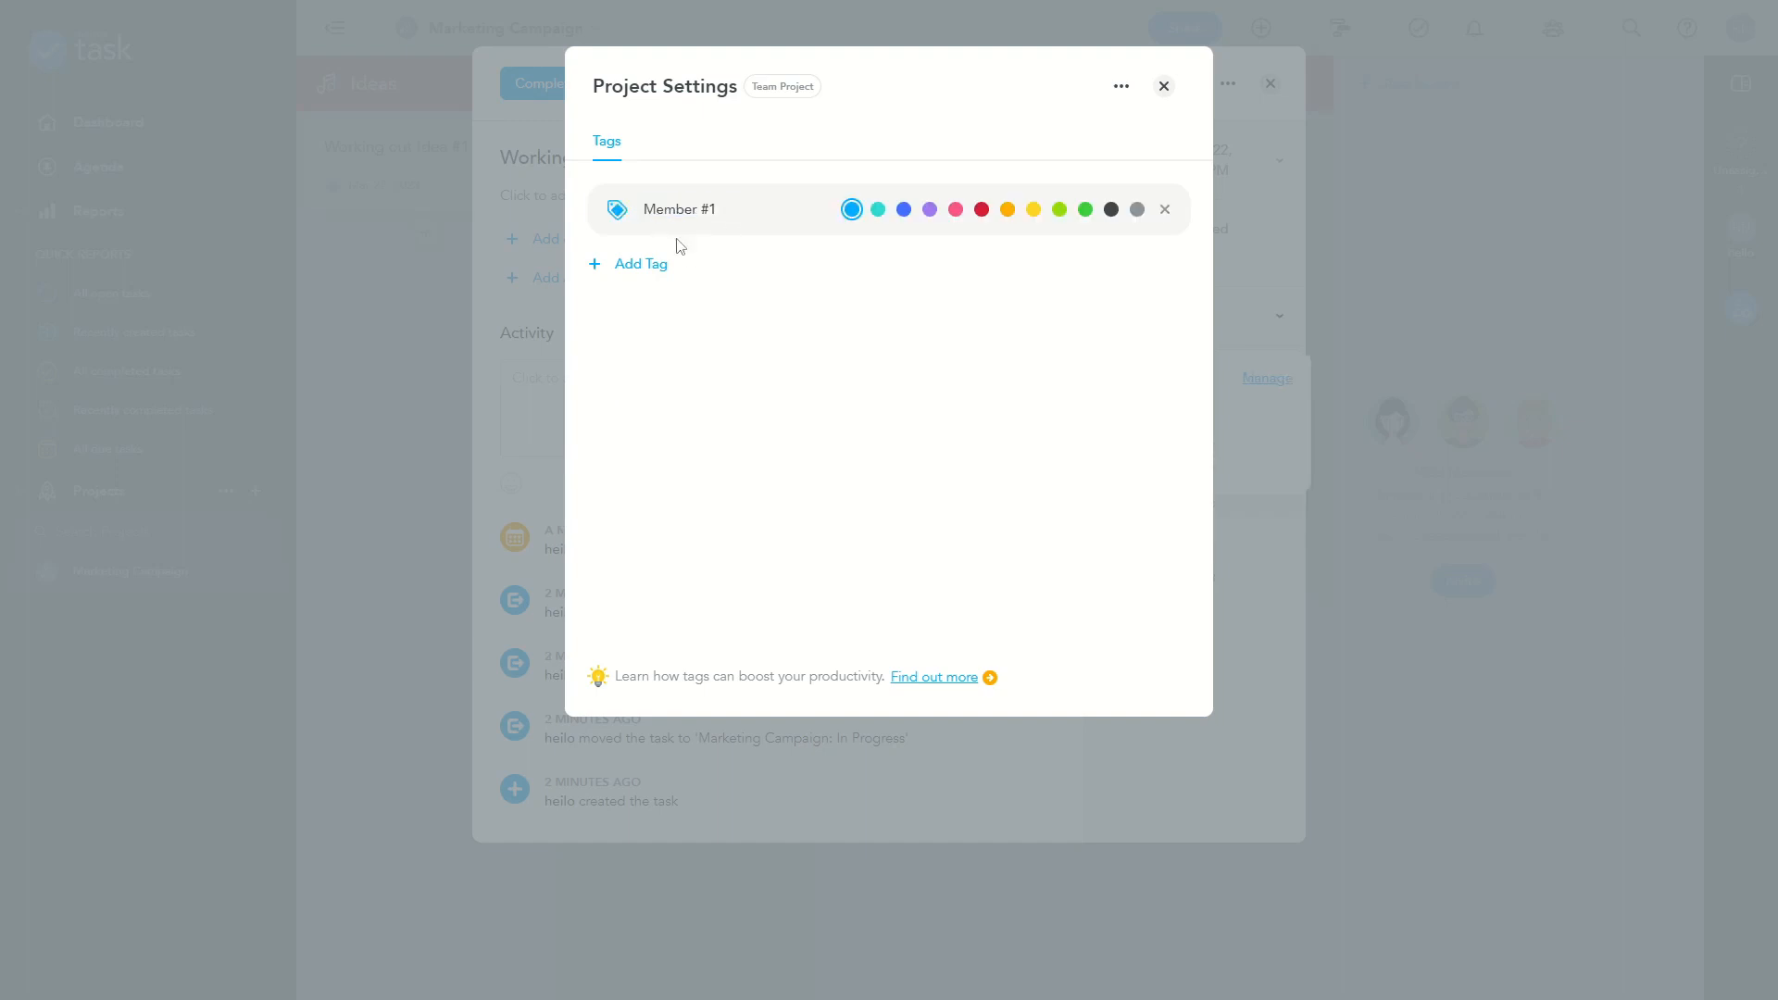
pyautogui.moveTo(660, 210)
pyautogui.click(1165, 86)
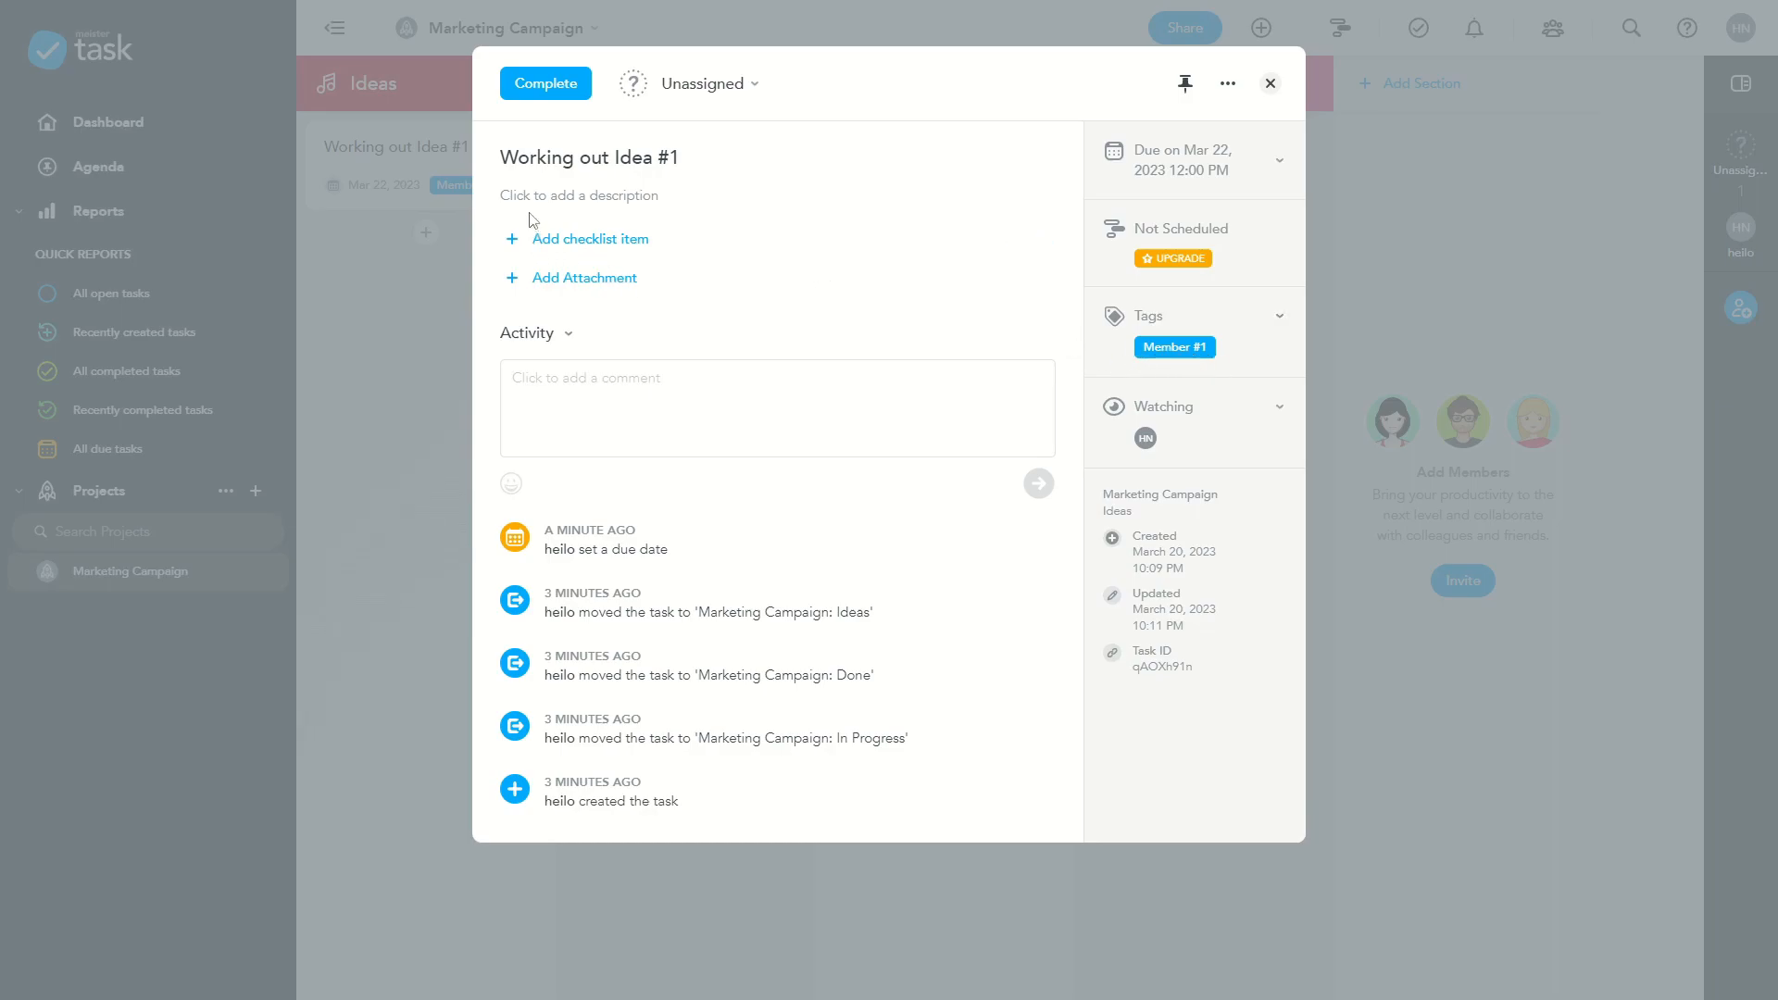
# Step: Add a checklist item named "Work out idea" to the task, leaving its description empty
pyautogui.click(649, 201)
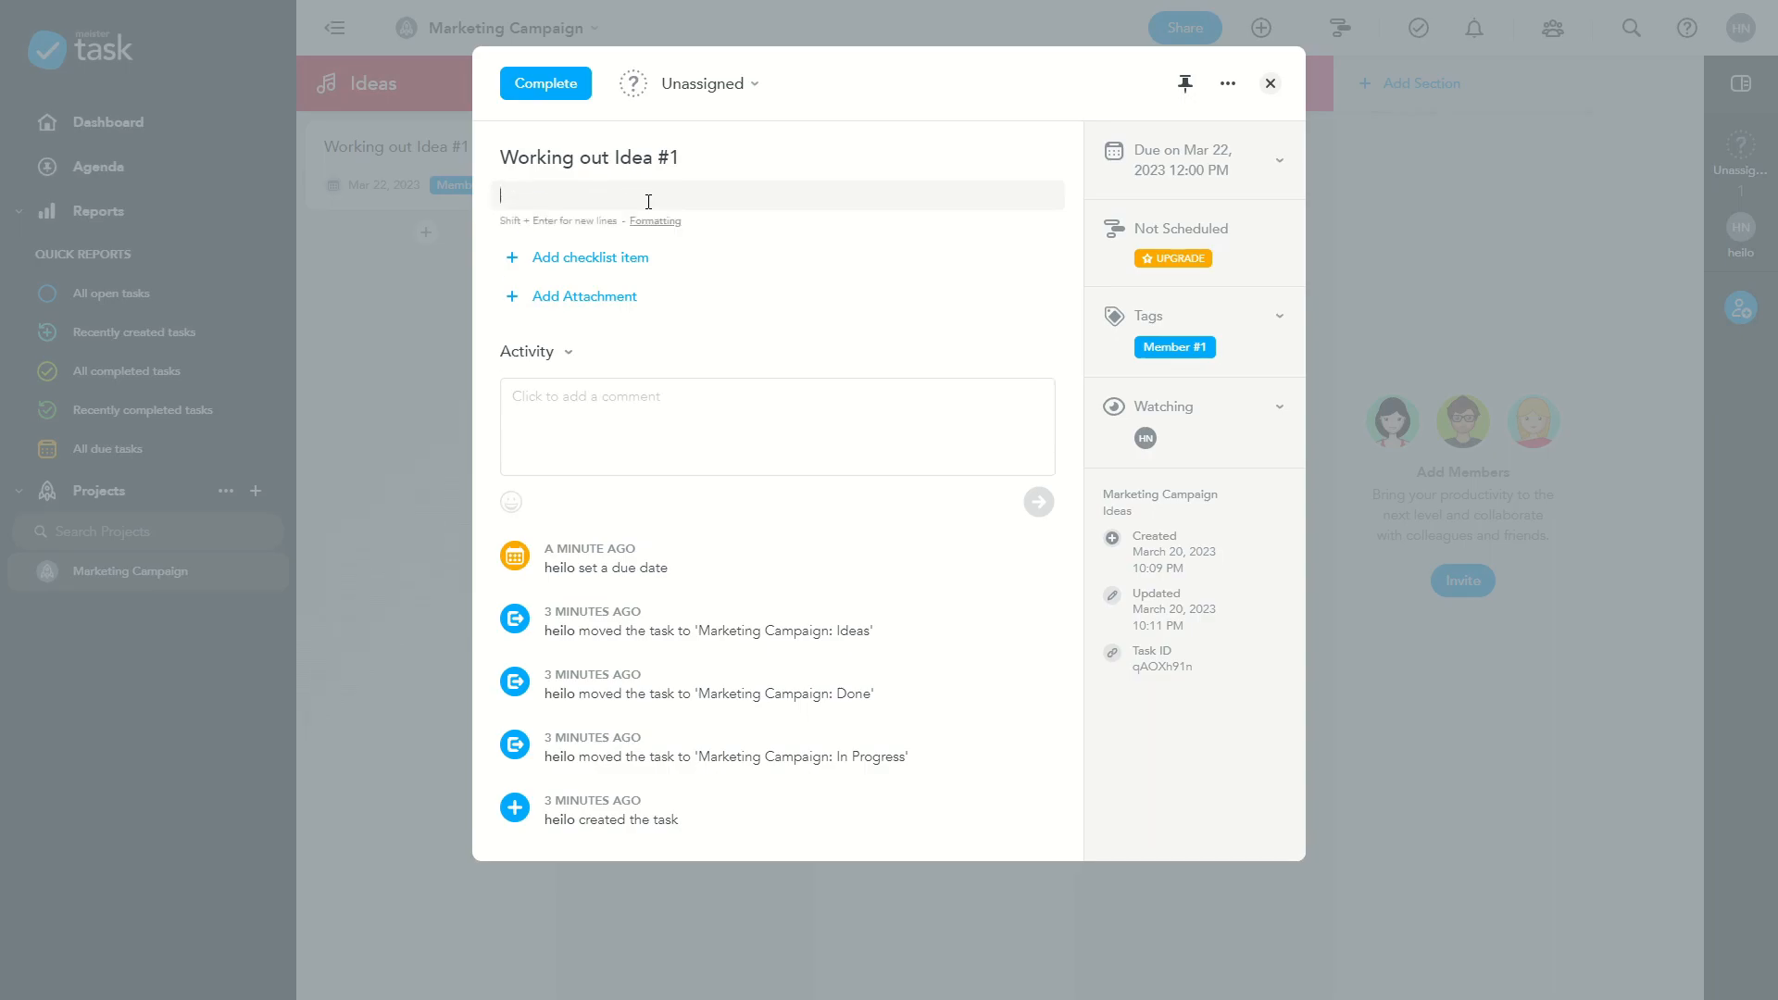
pyautogui.click(497, 228)
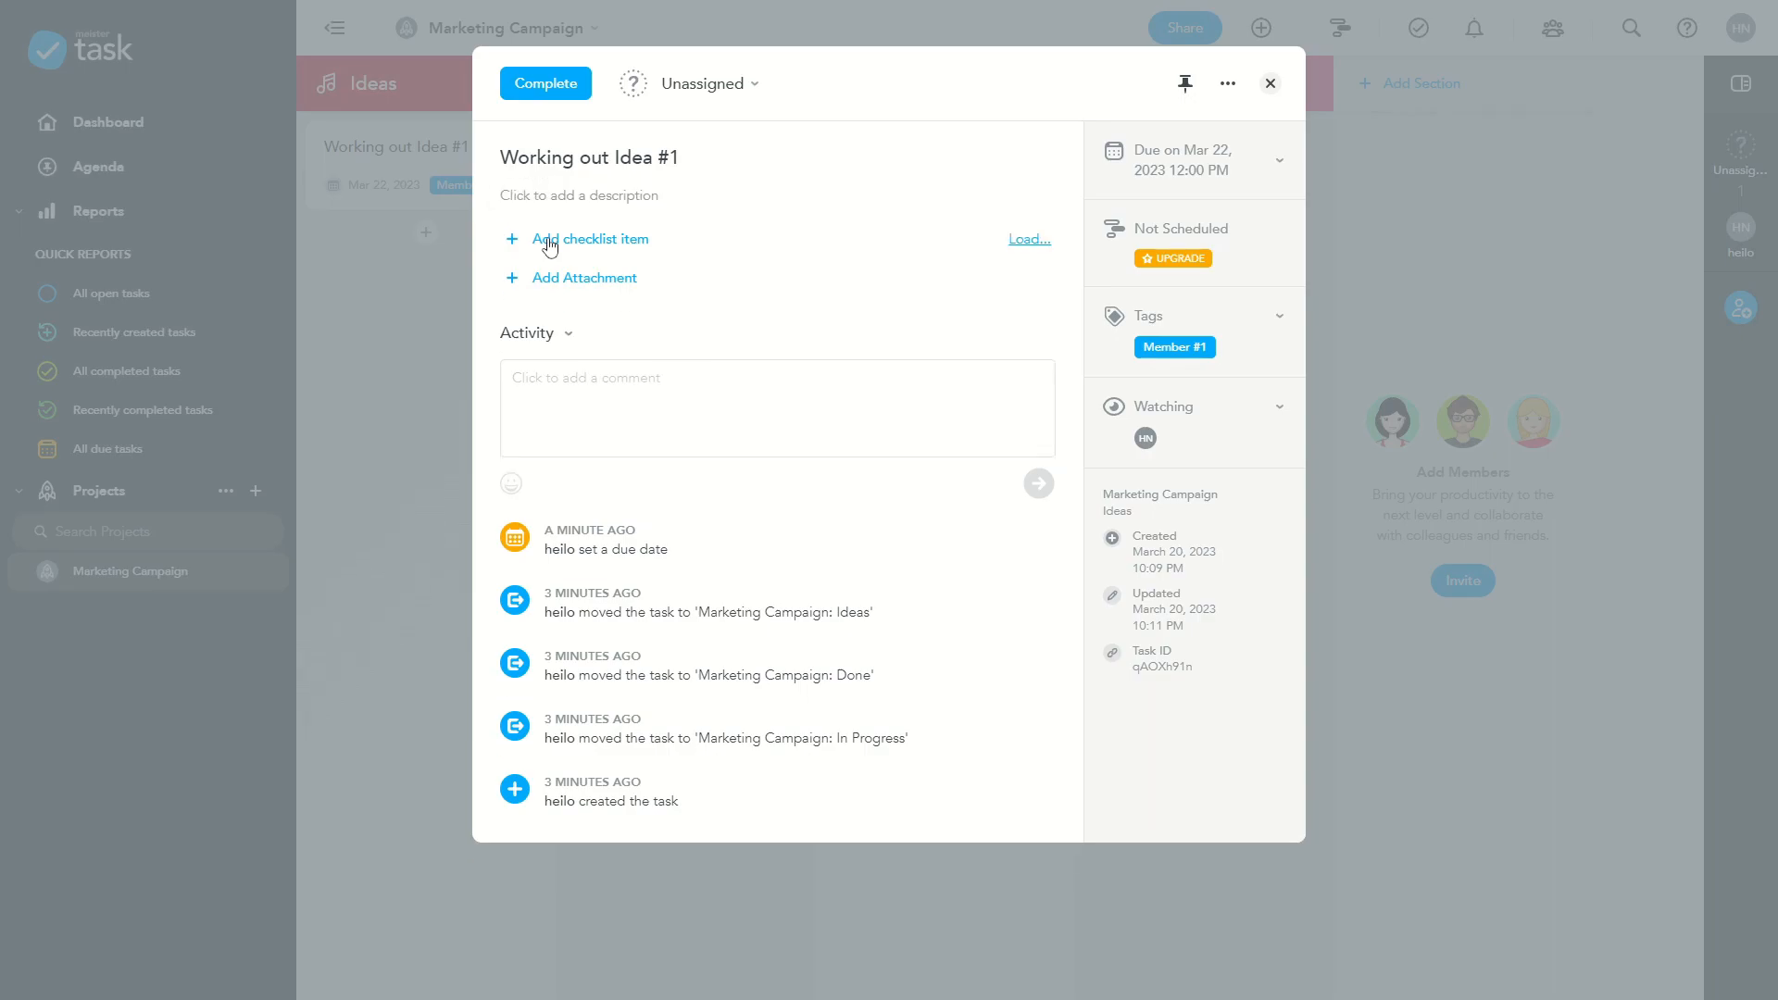
pyautogui.click(559, 241)
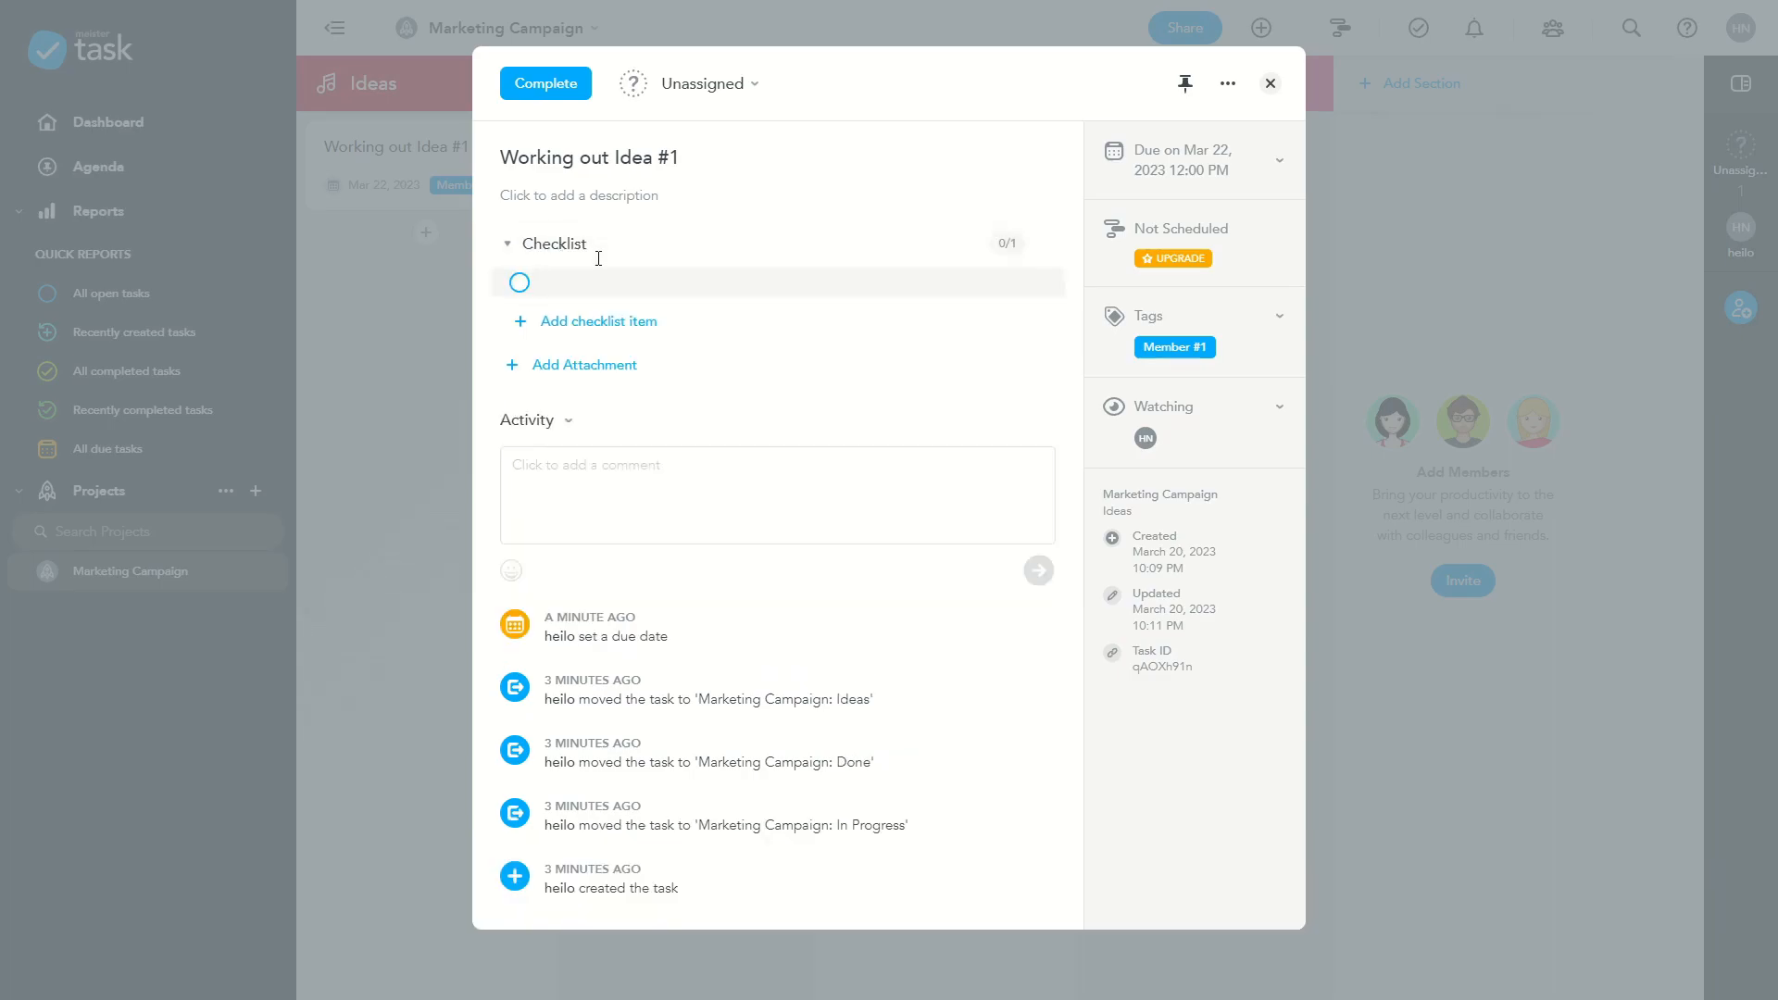
pyautogui.write('D')
pyautogui.press('BackSpace')
pyautogui.write('Work out Idea')
pyautogui.press('Return')
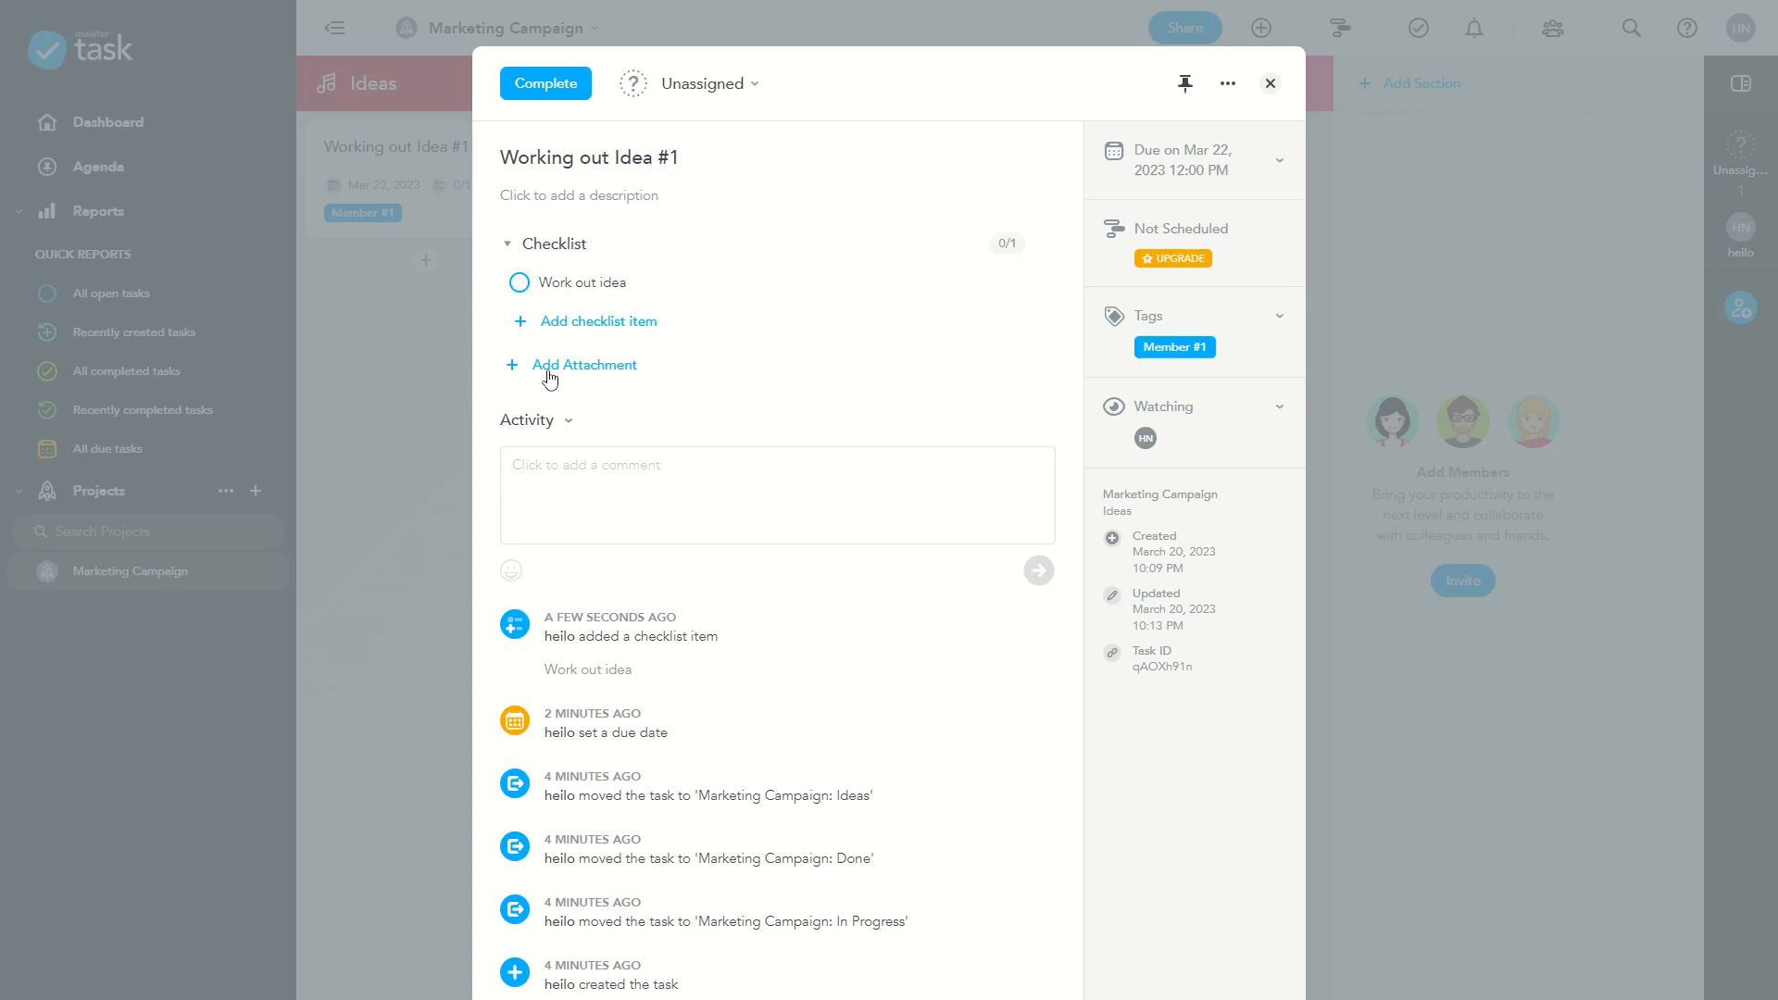
# Step: Examine the sources available for attaching files to the task without adding an attachment
pyautogui.click(551, 375)
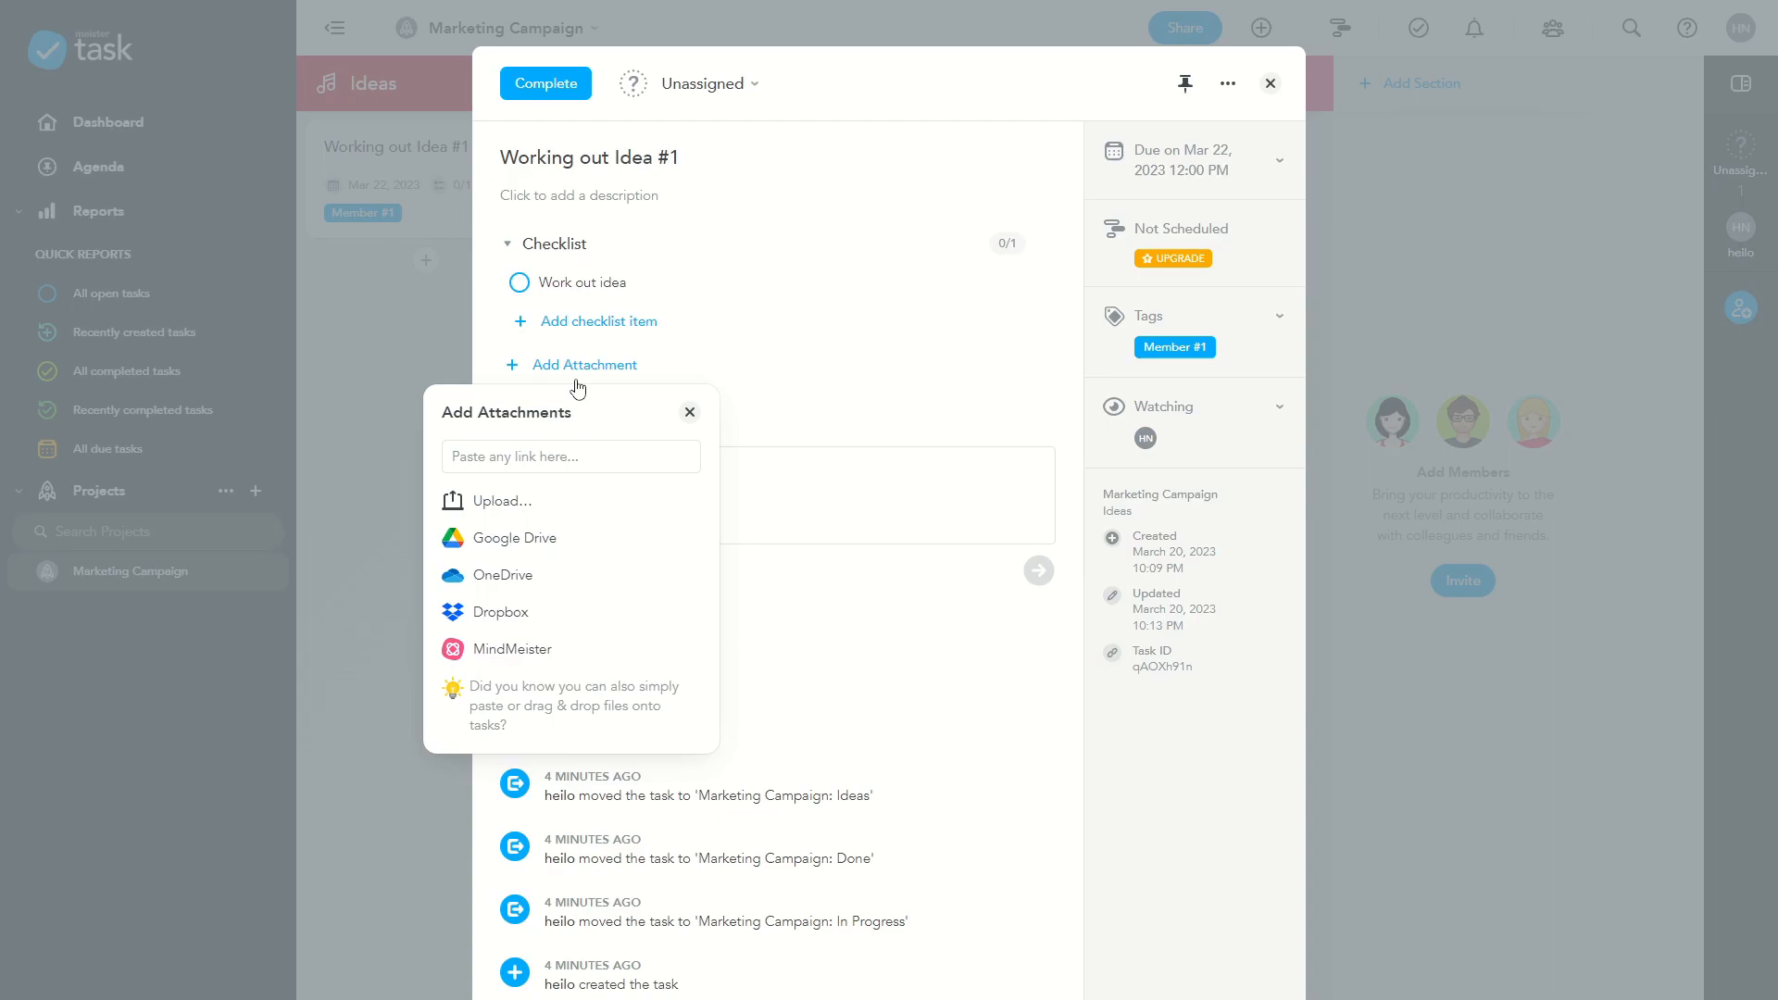
pyautogui.click(503, 512)
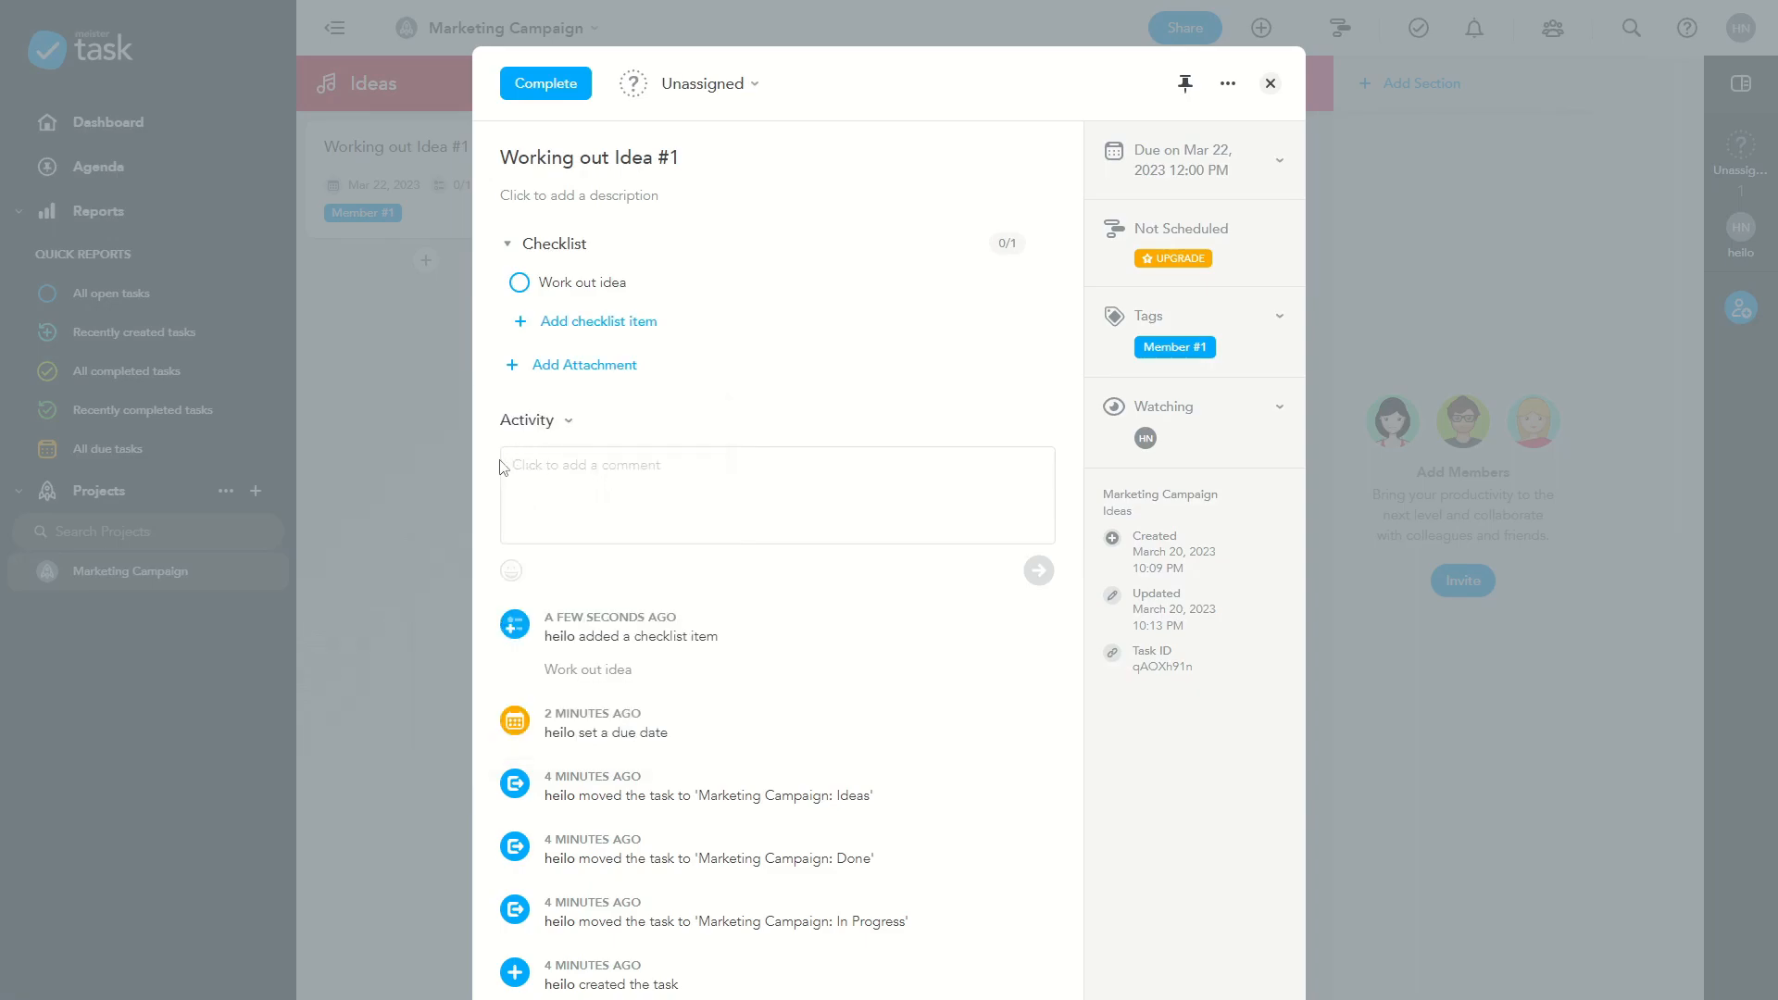
# Step: Post the comment "How's the task going?" on the task
pyautogui.scroll(-1, 488, 510)
pyautogui.scroll(-1, 490, 513)
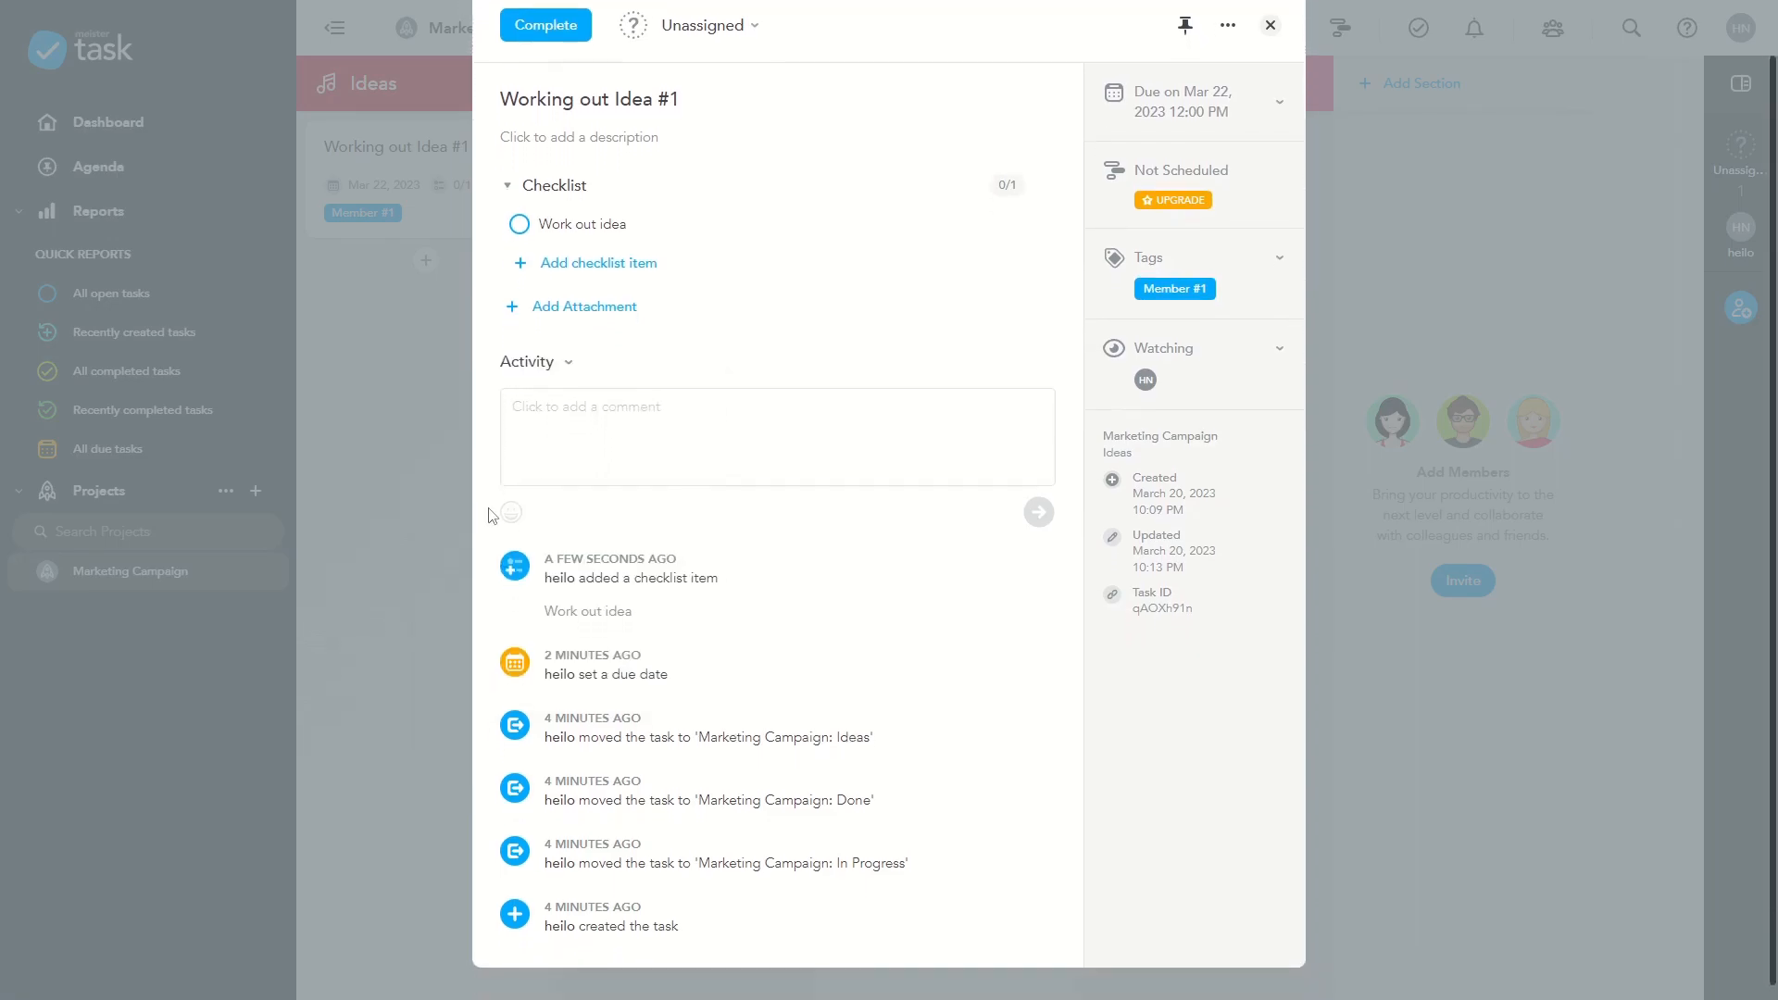
pyautogui.click(642, 428)
pyautogui.write('H')
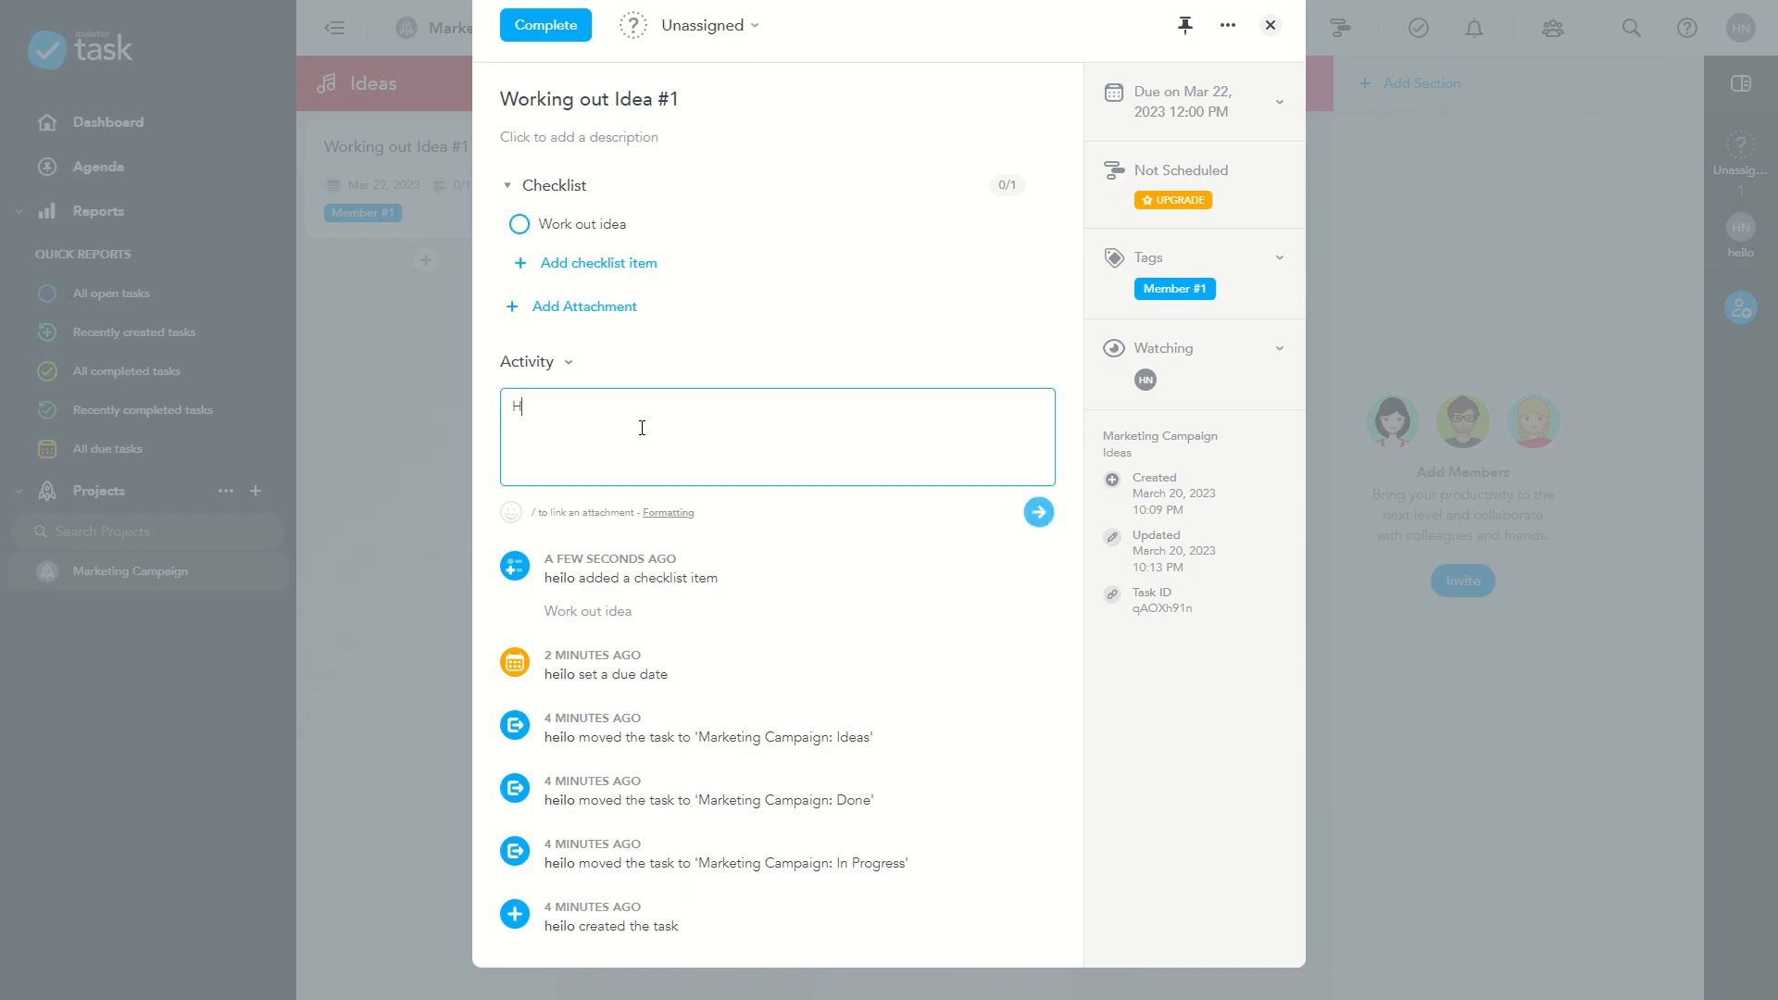
pyautogui.write("ow's the t")
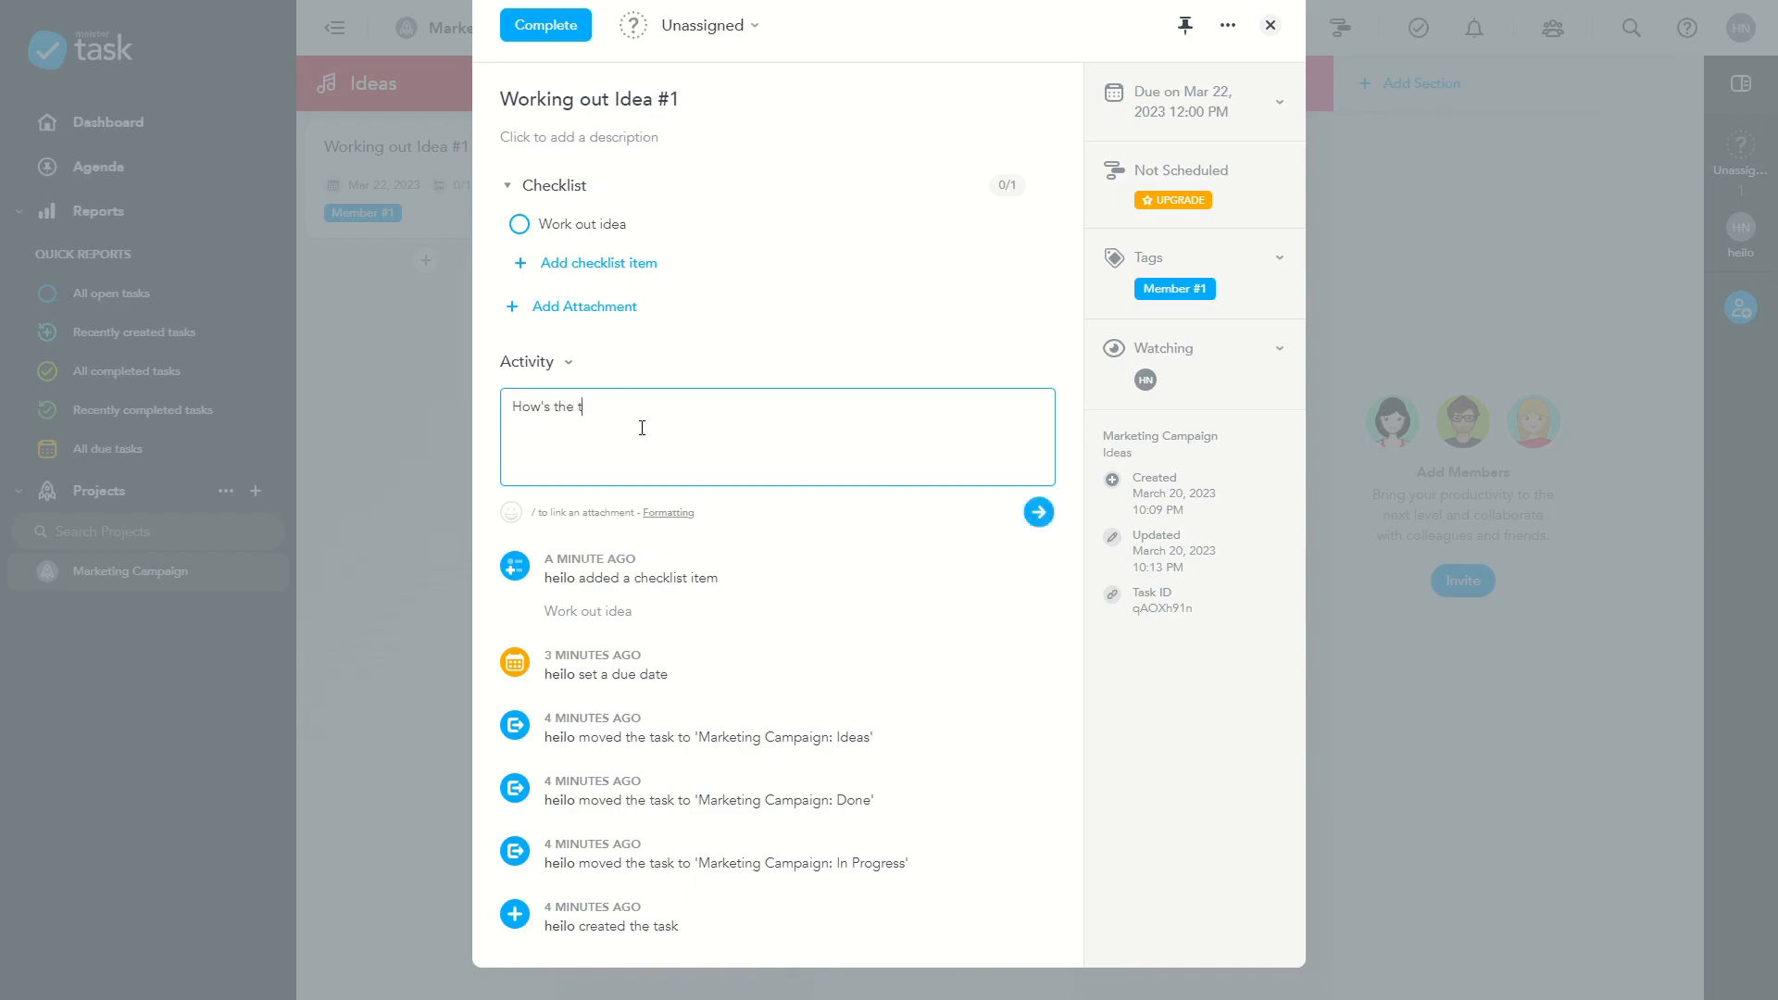
pyautogui.write('ask going?')
pyautogui.click(1039, 512)
pyautogui.moveTo(572, 620); pyautogui.dragTo(695, 624)
pyautogui.click(693, 623)
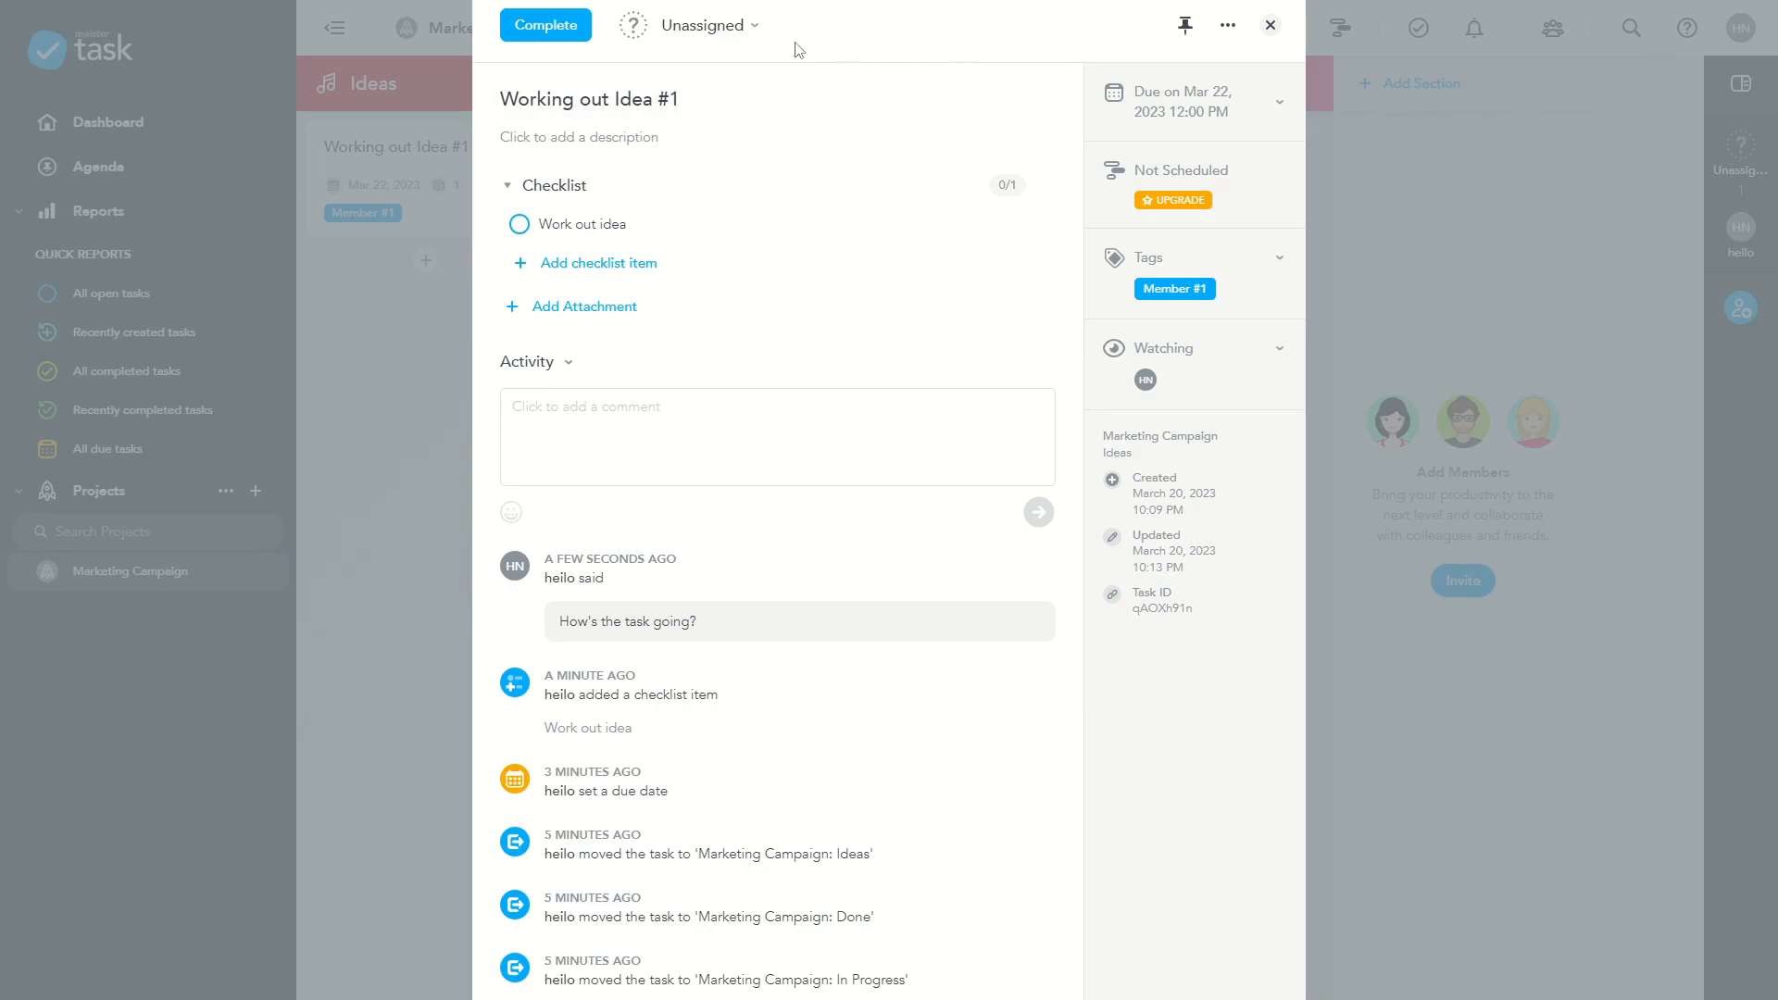
# Step: Assign the task to the project's existing member and close the task details
pyautogui.click(705, 35)
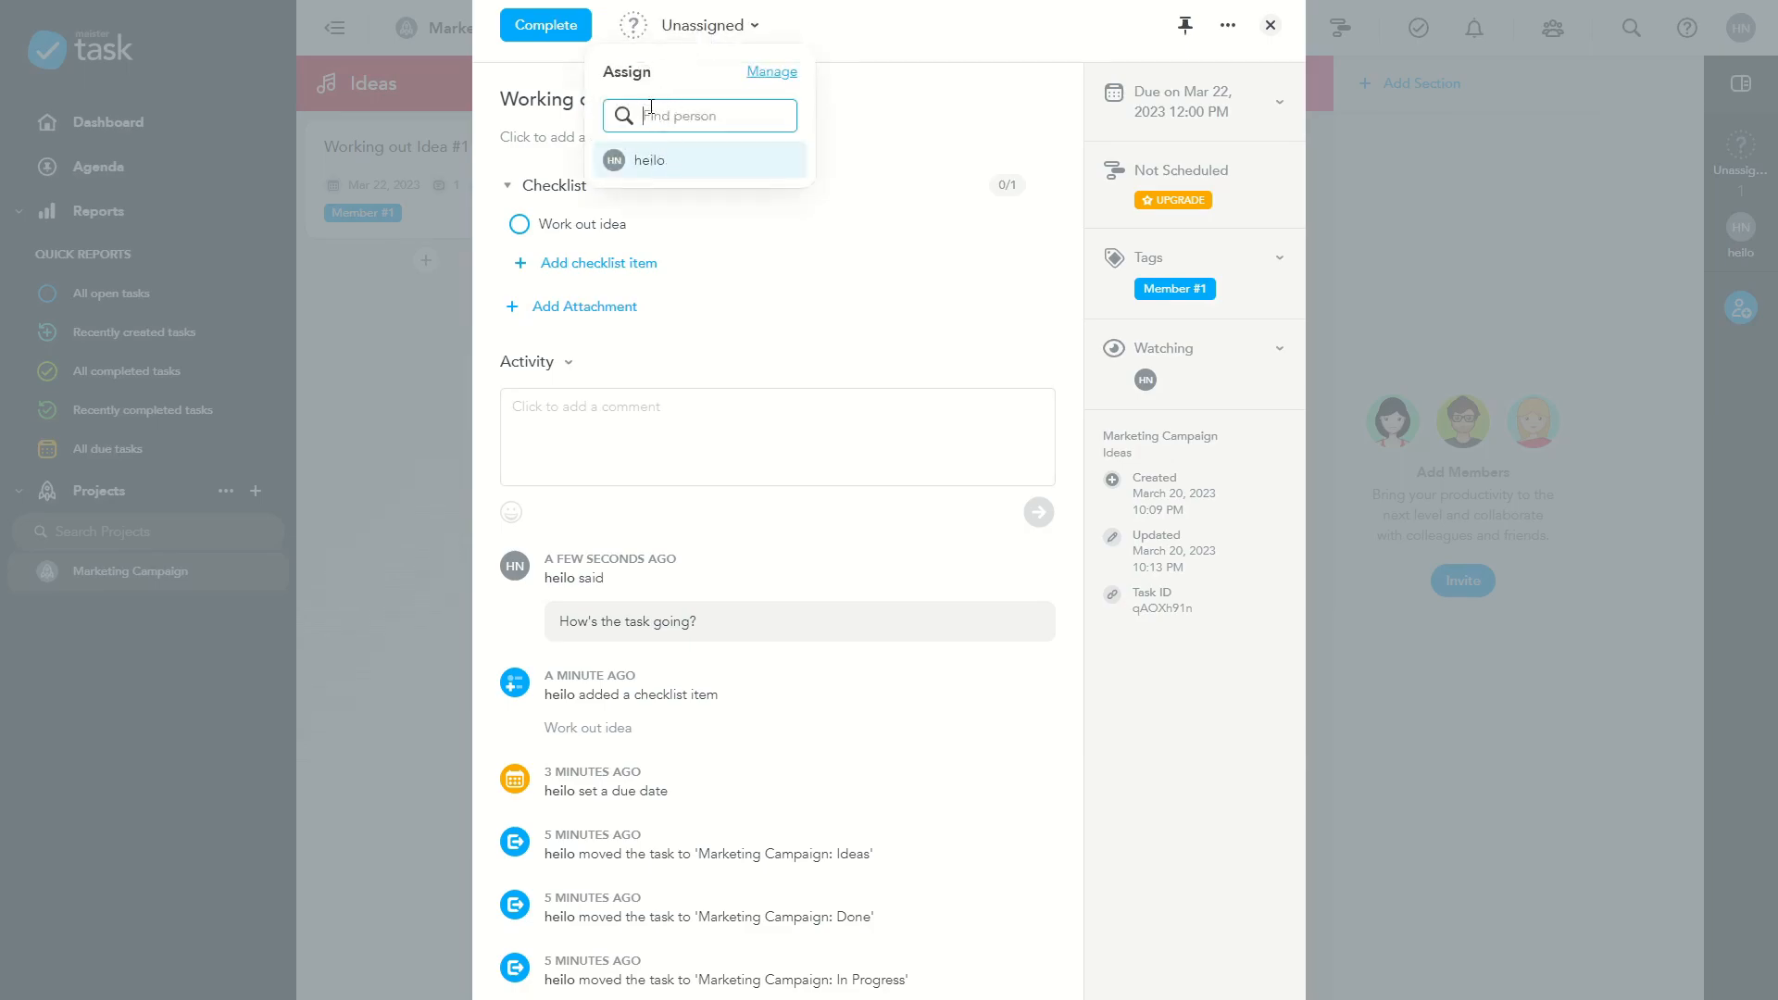
pyautogui.click(651, 163)
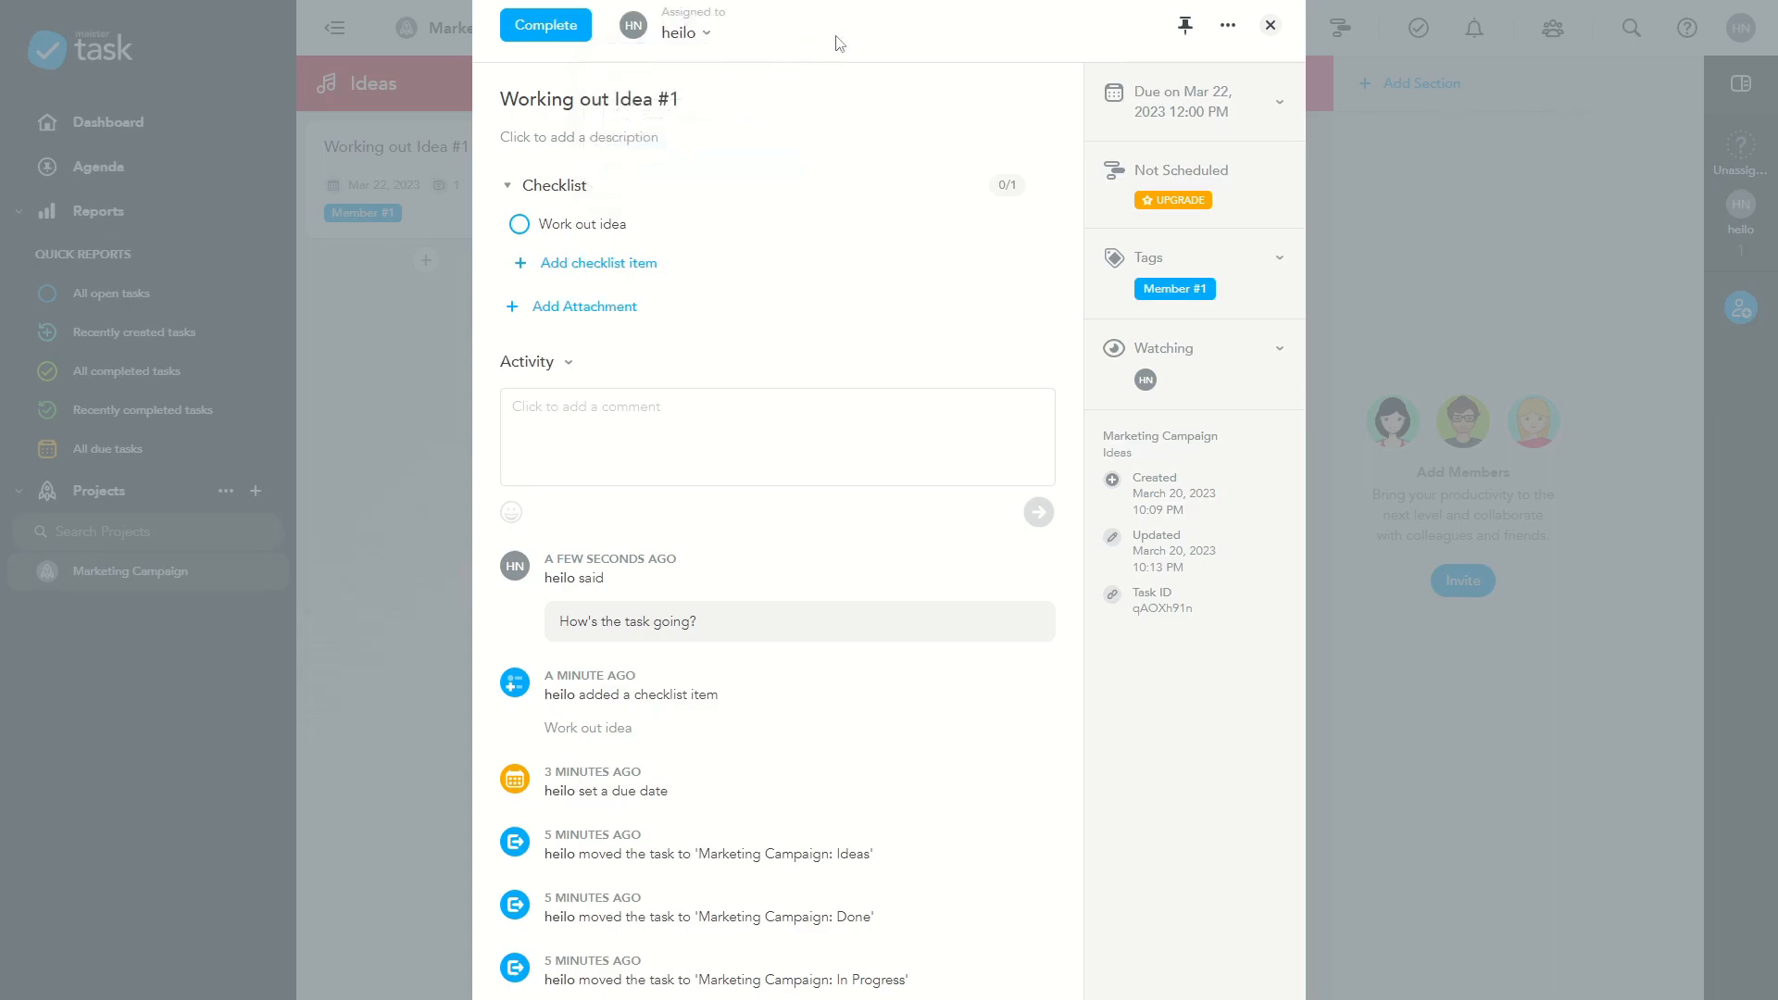
pyautogui.click(1228, 29)
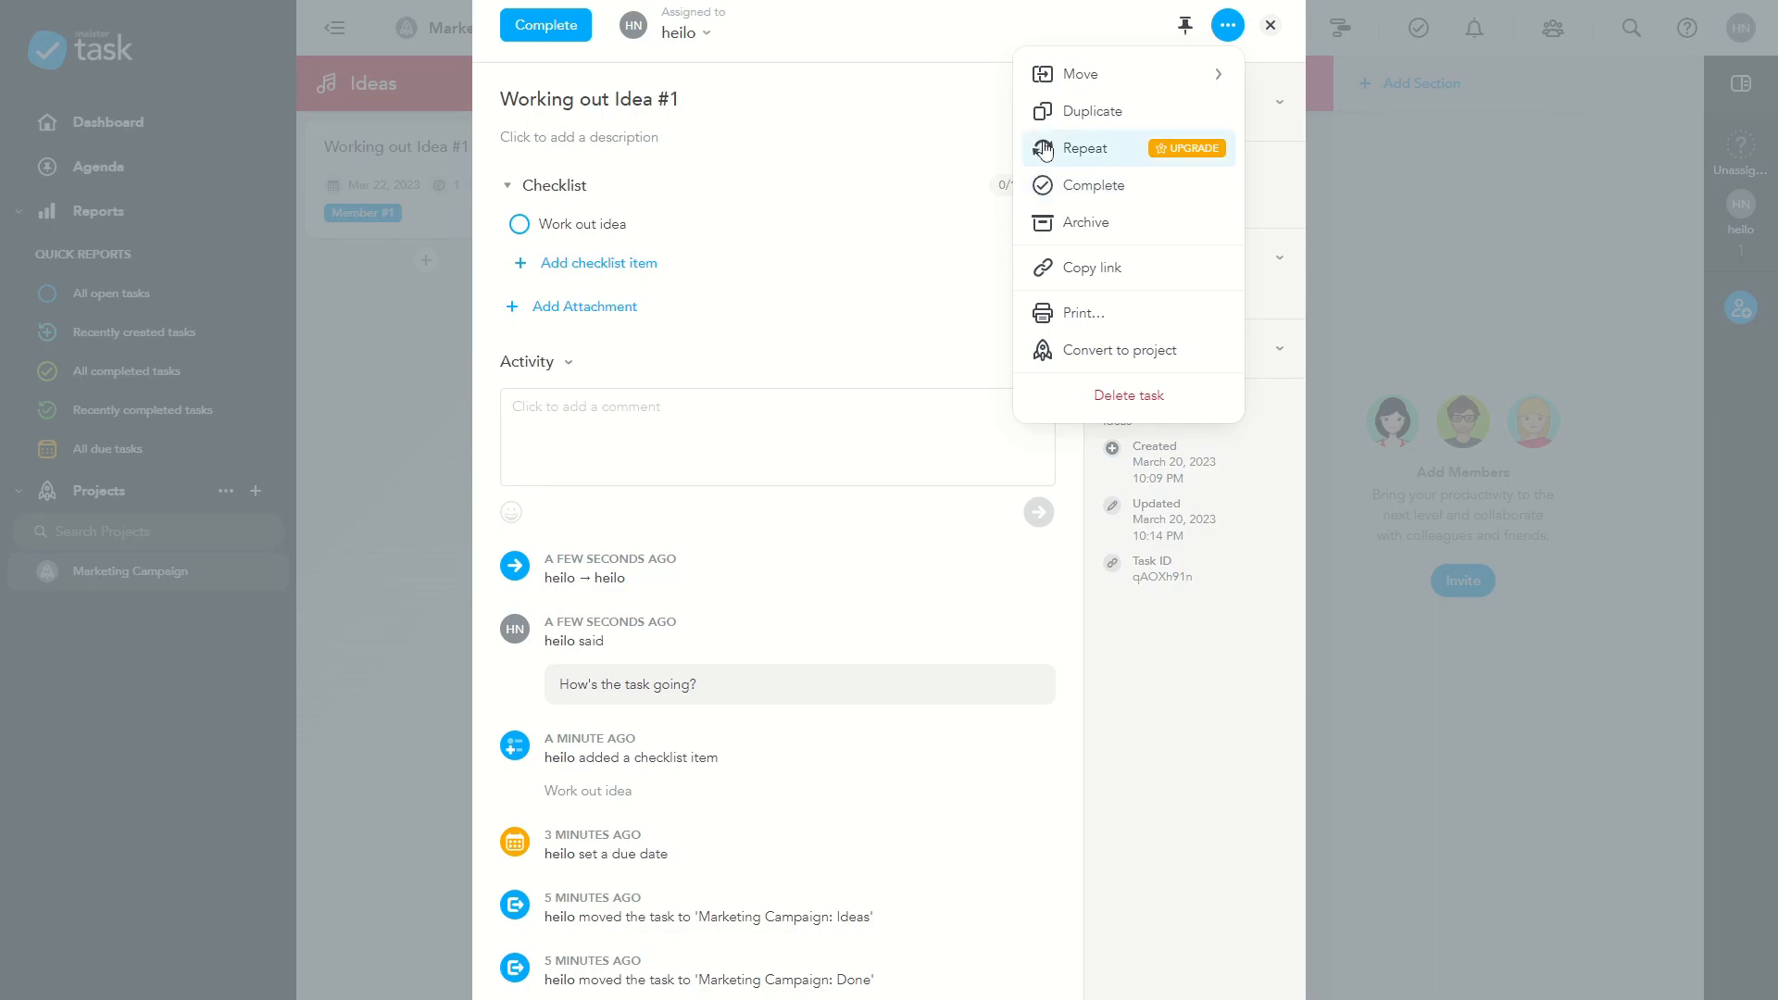
pyautogui.click(924, 35)
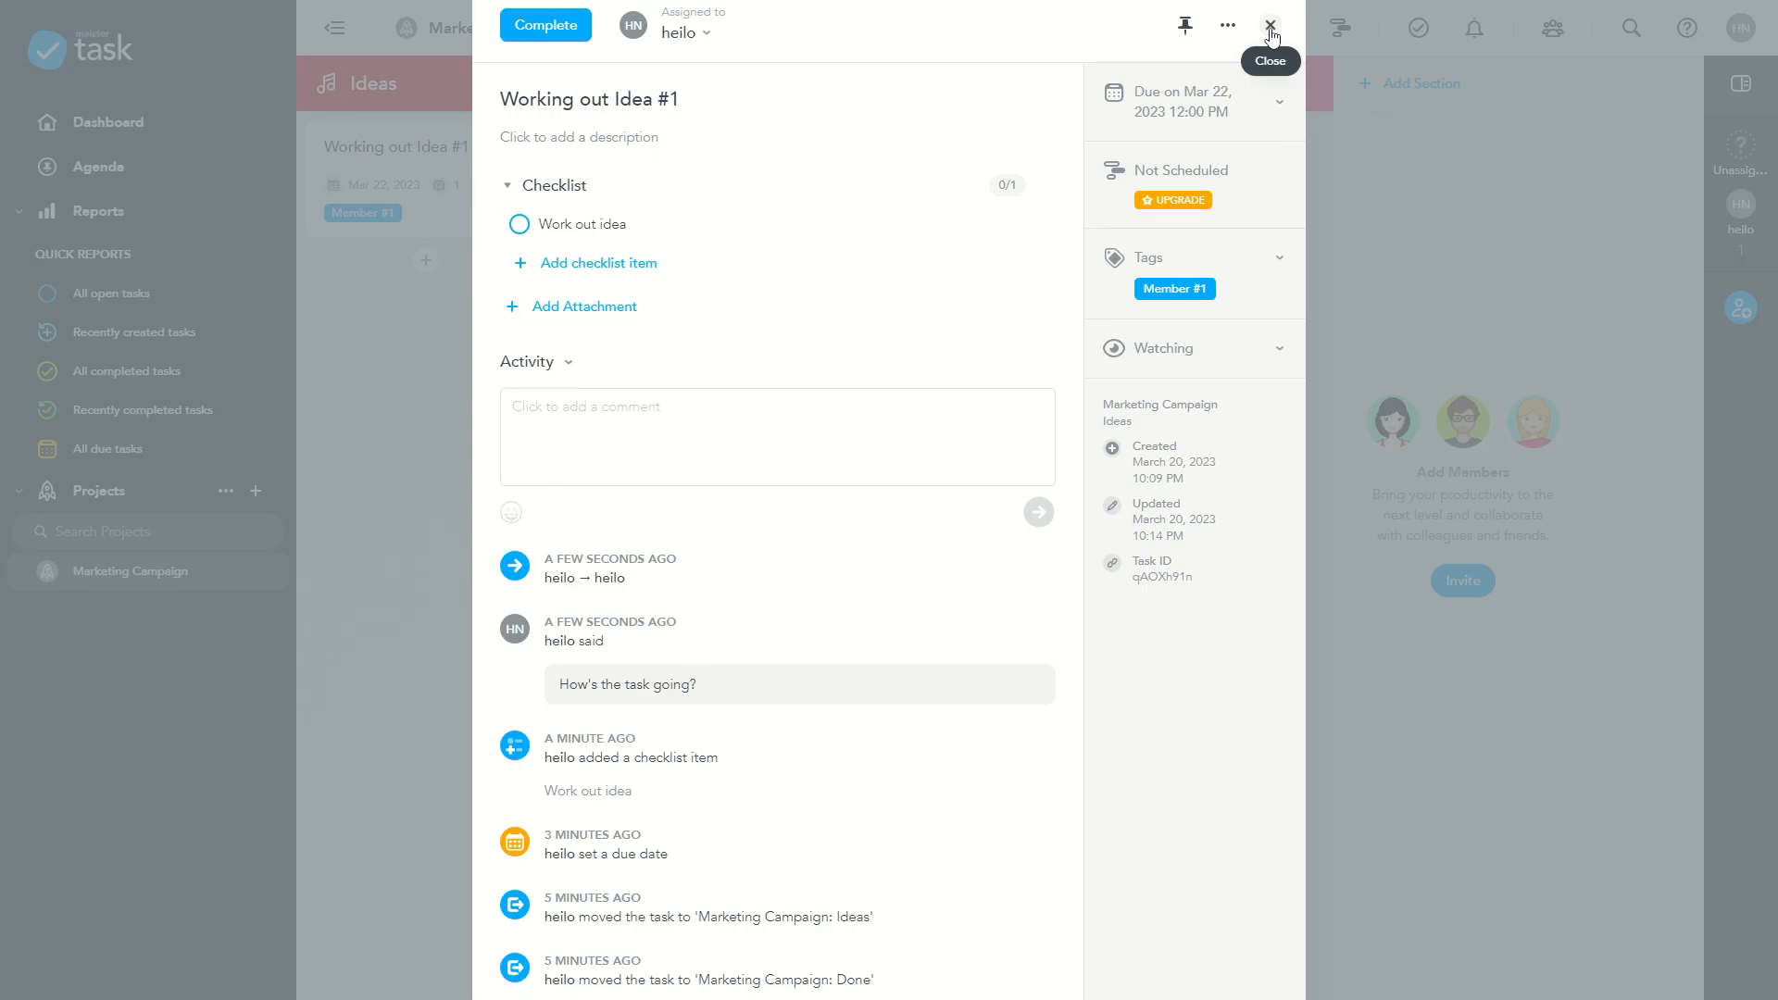
pyautogui.click(1270, 28)
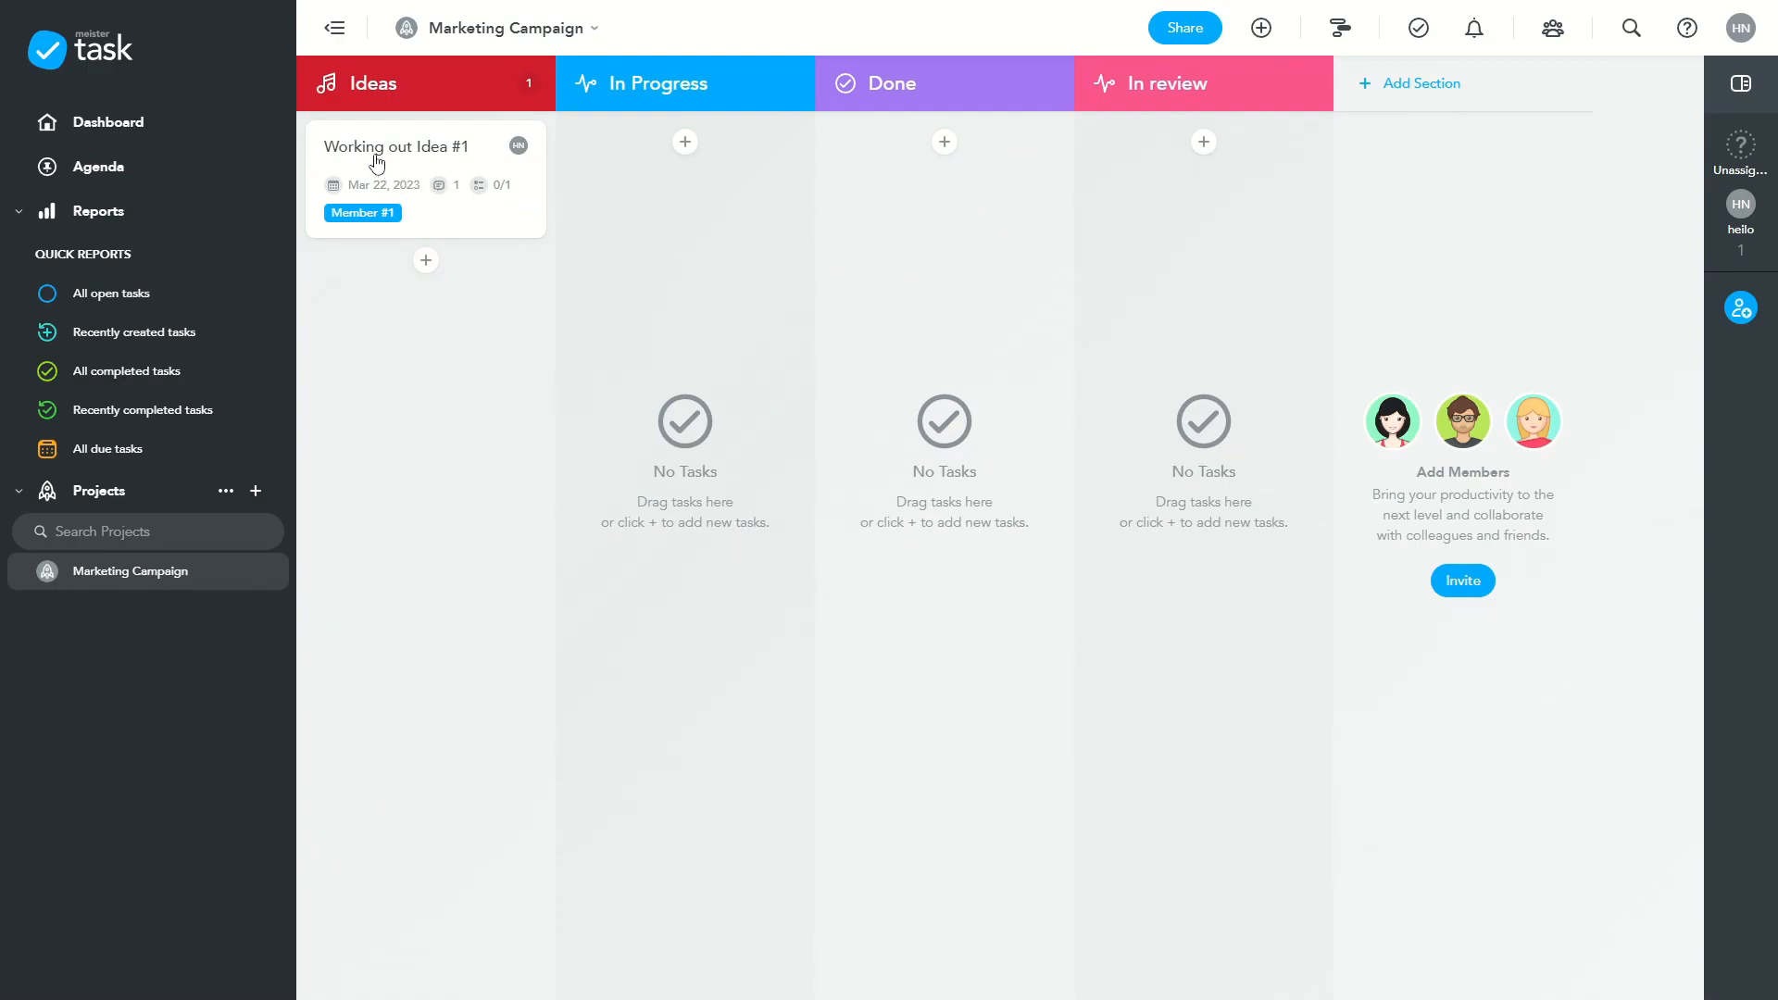
# Step: Move the "Working out Idea #1" task from Ideas to the In review section and mark it as complete
pyautogui.moveTo(376, 163); pyautogui.dragTo(1147, 258)
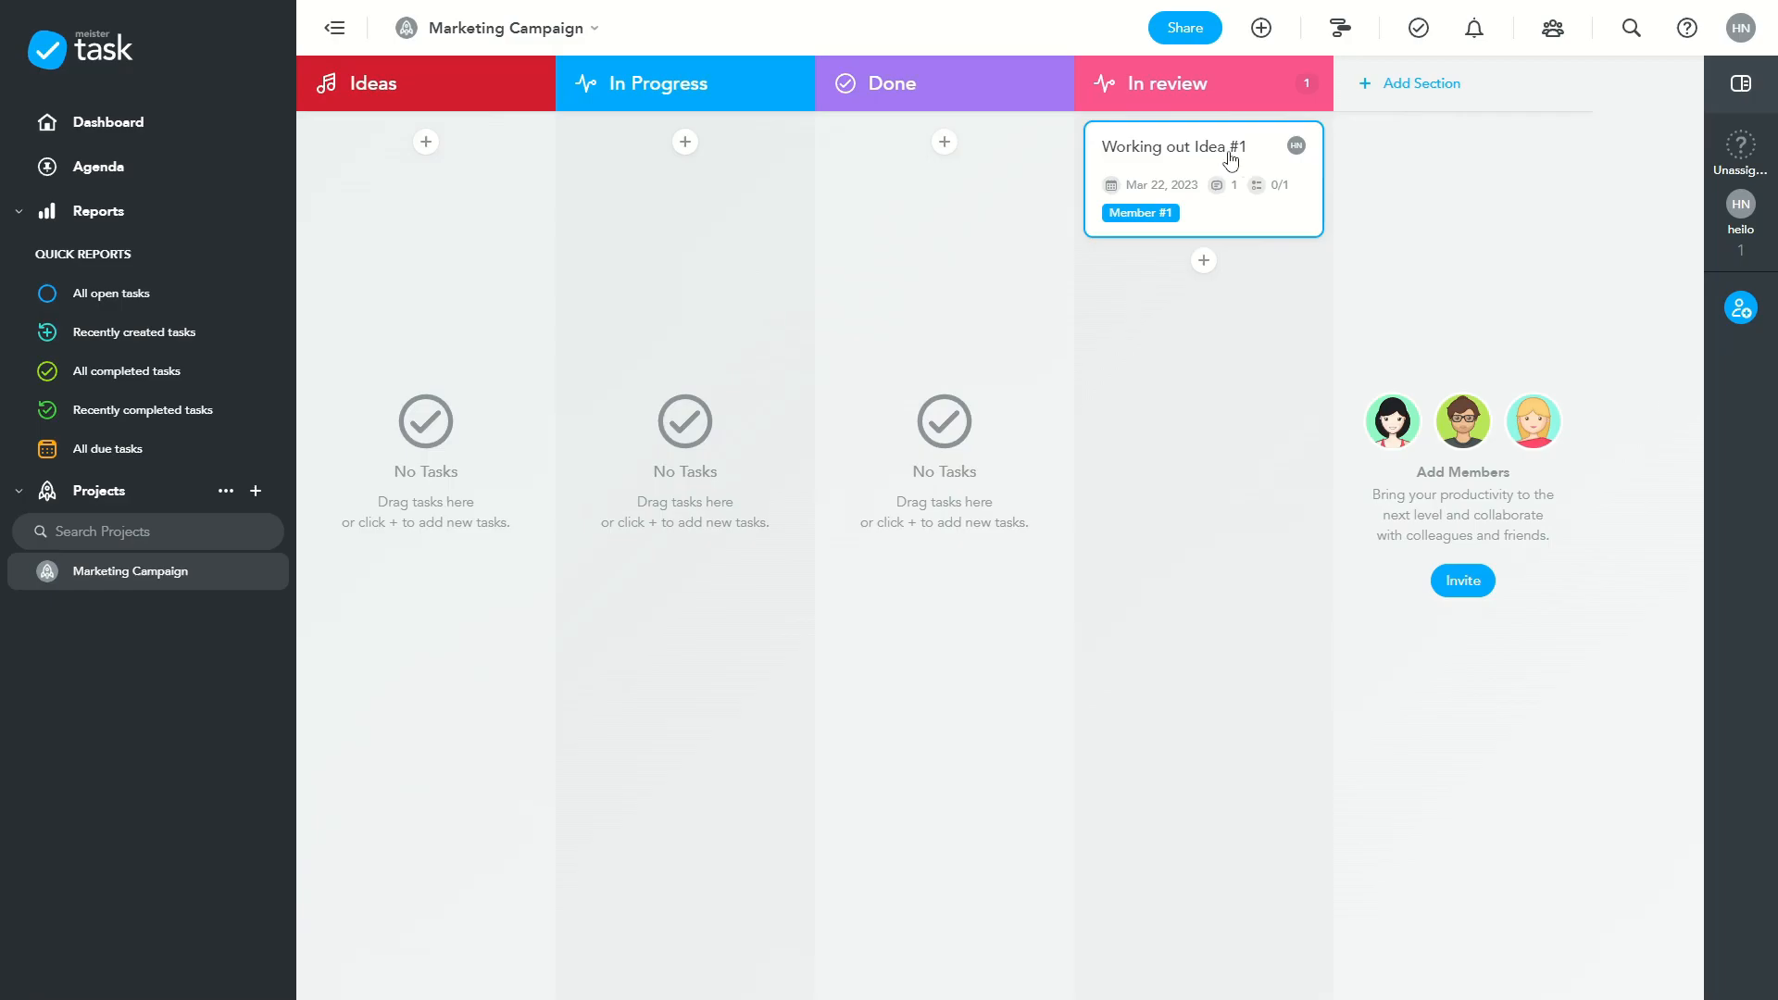
pyautogui.click(1230, 162)
pyautogui.click(1227, 84)
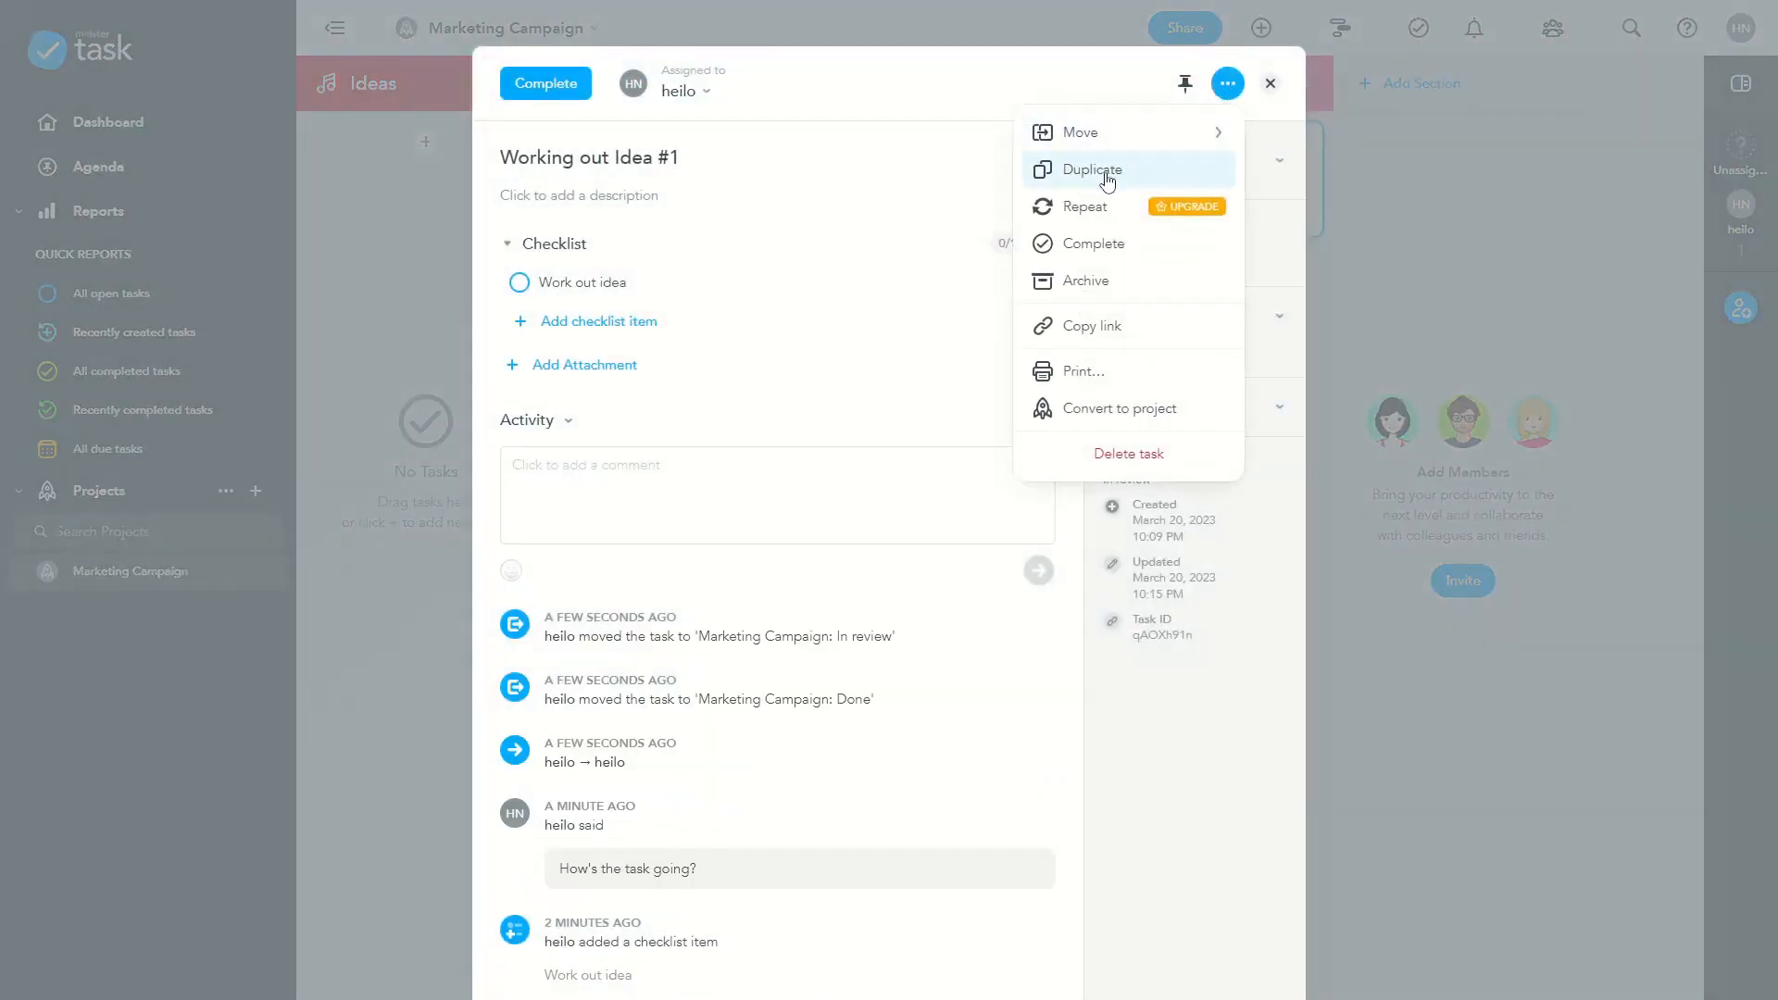
pyautogui.click(1094, 244)
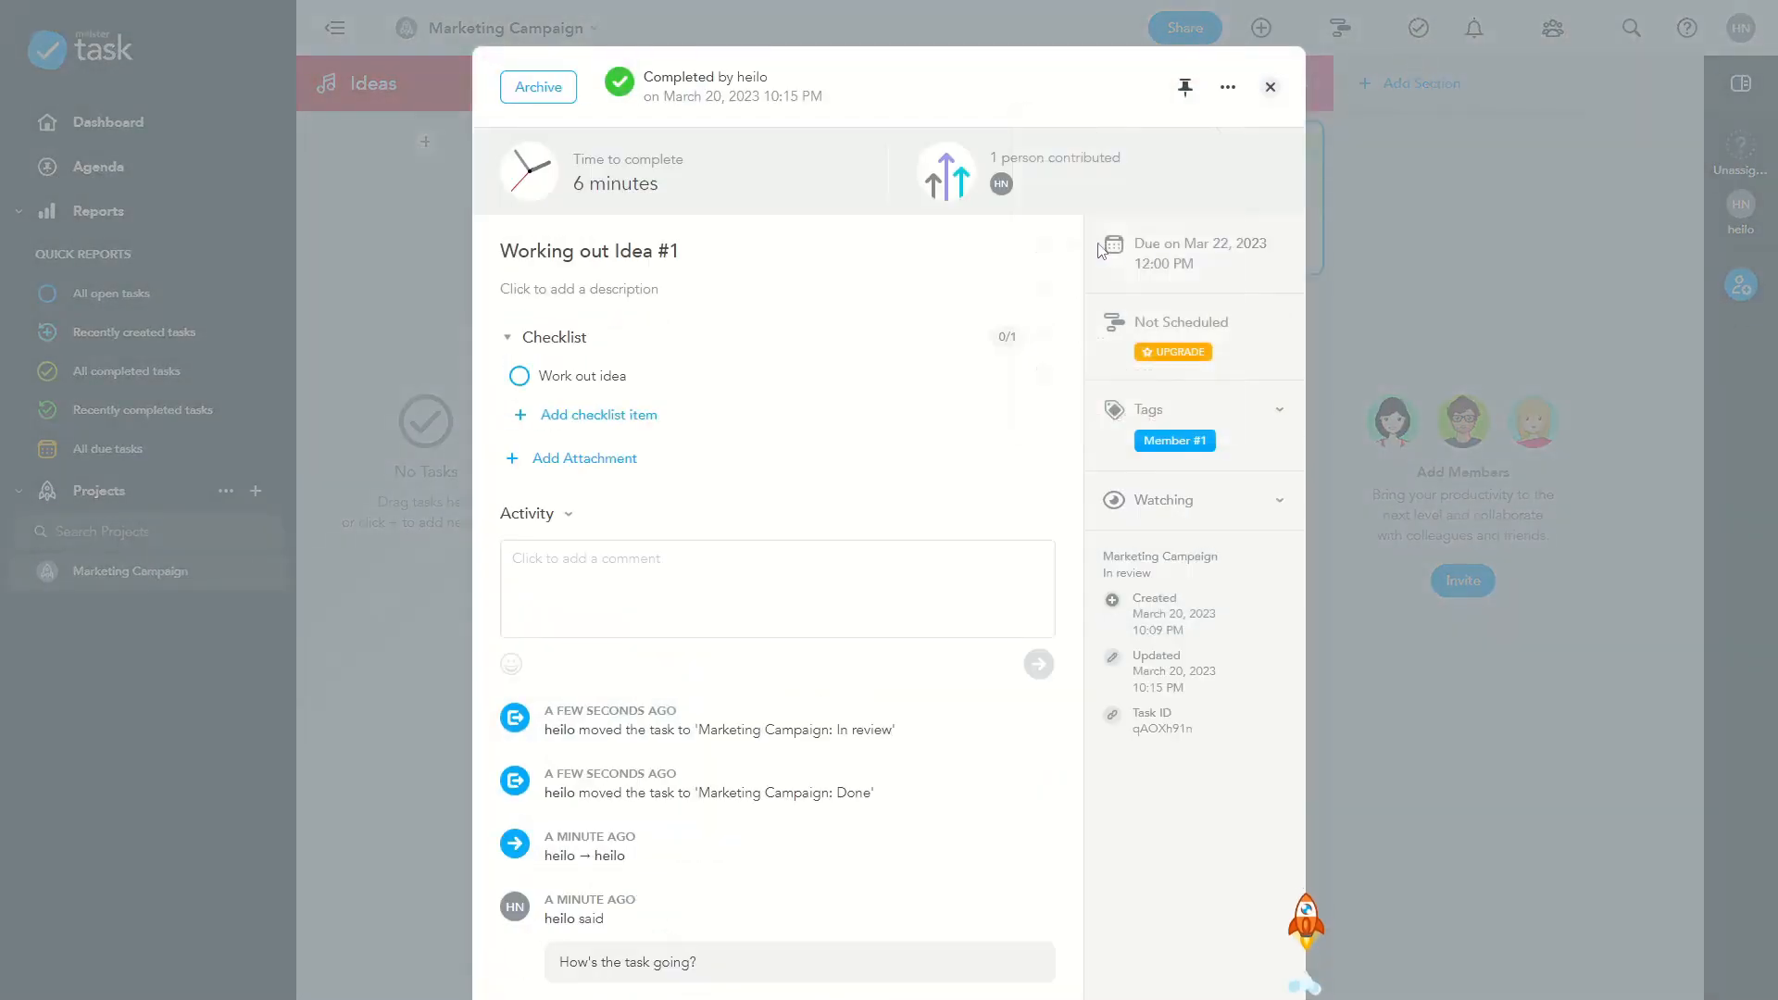
pyautogui.click(1271, 88)
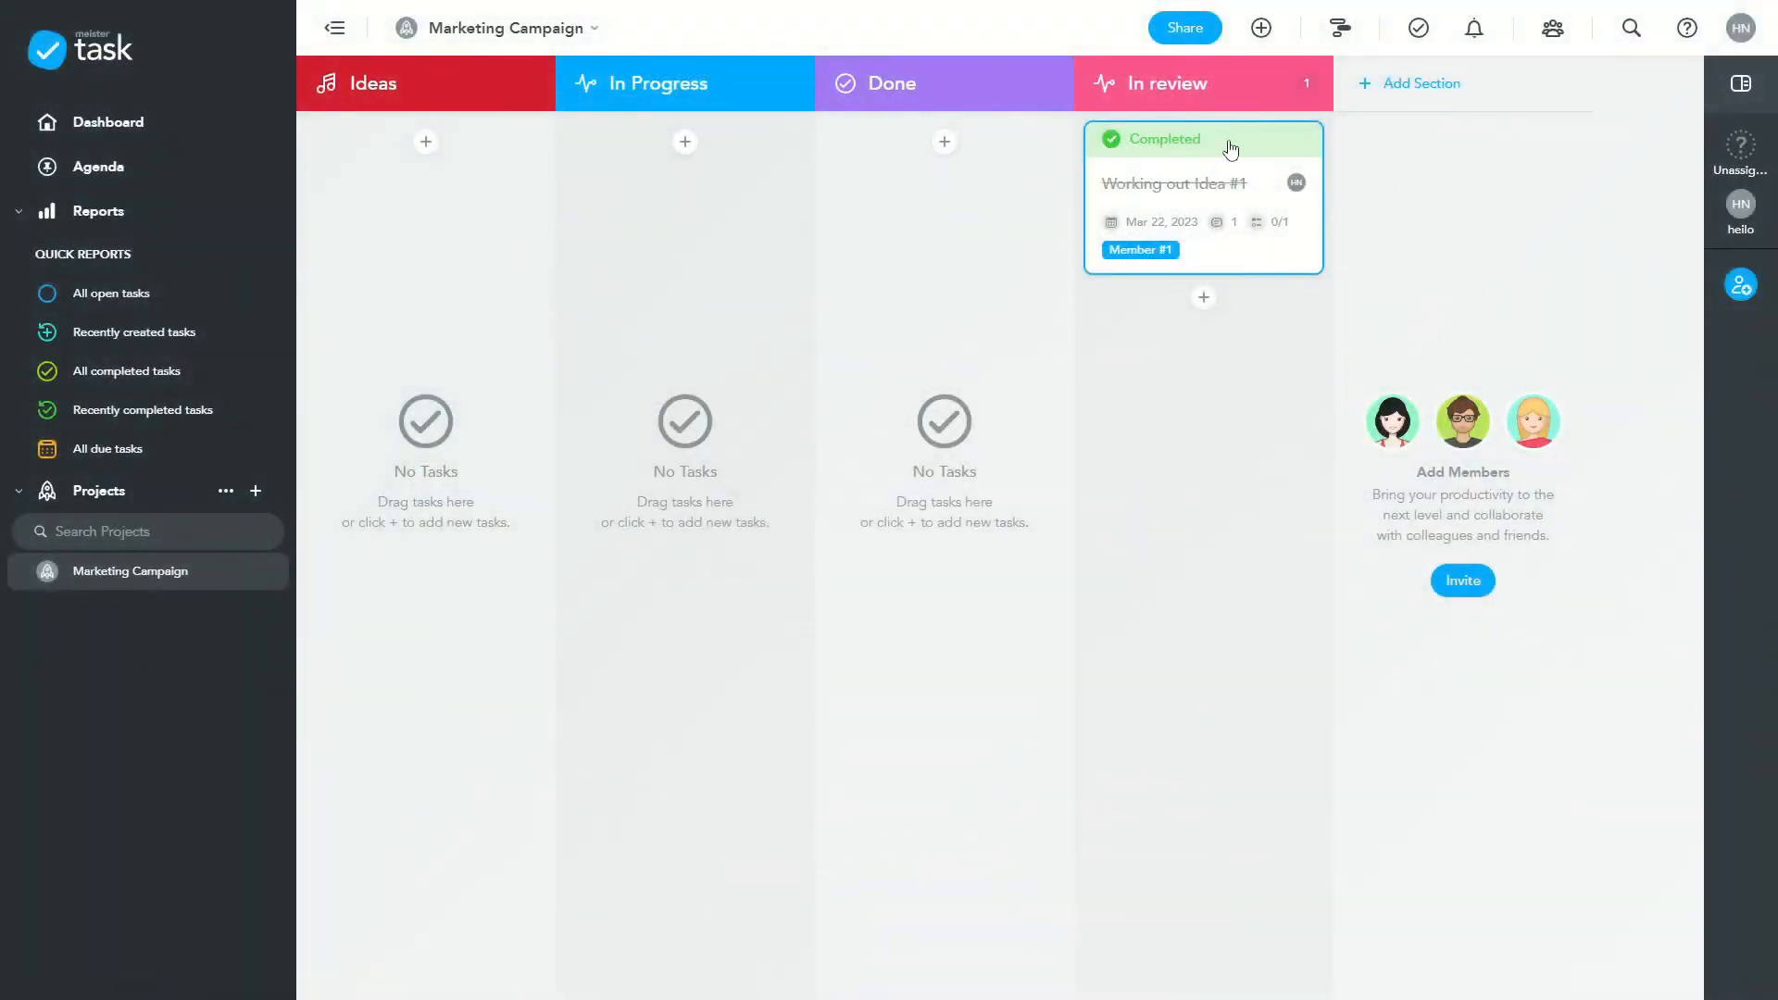
# Step: Review the completed task's details and the Marketing Campaign project's activity history
pyautogui.click(1159, 195)
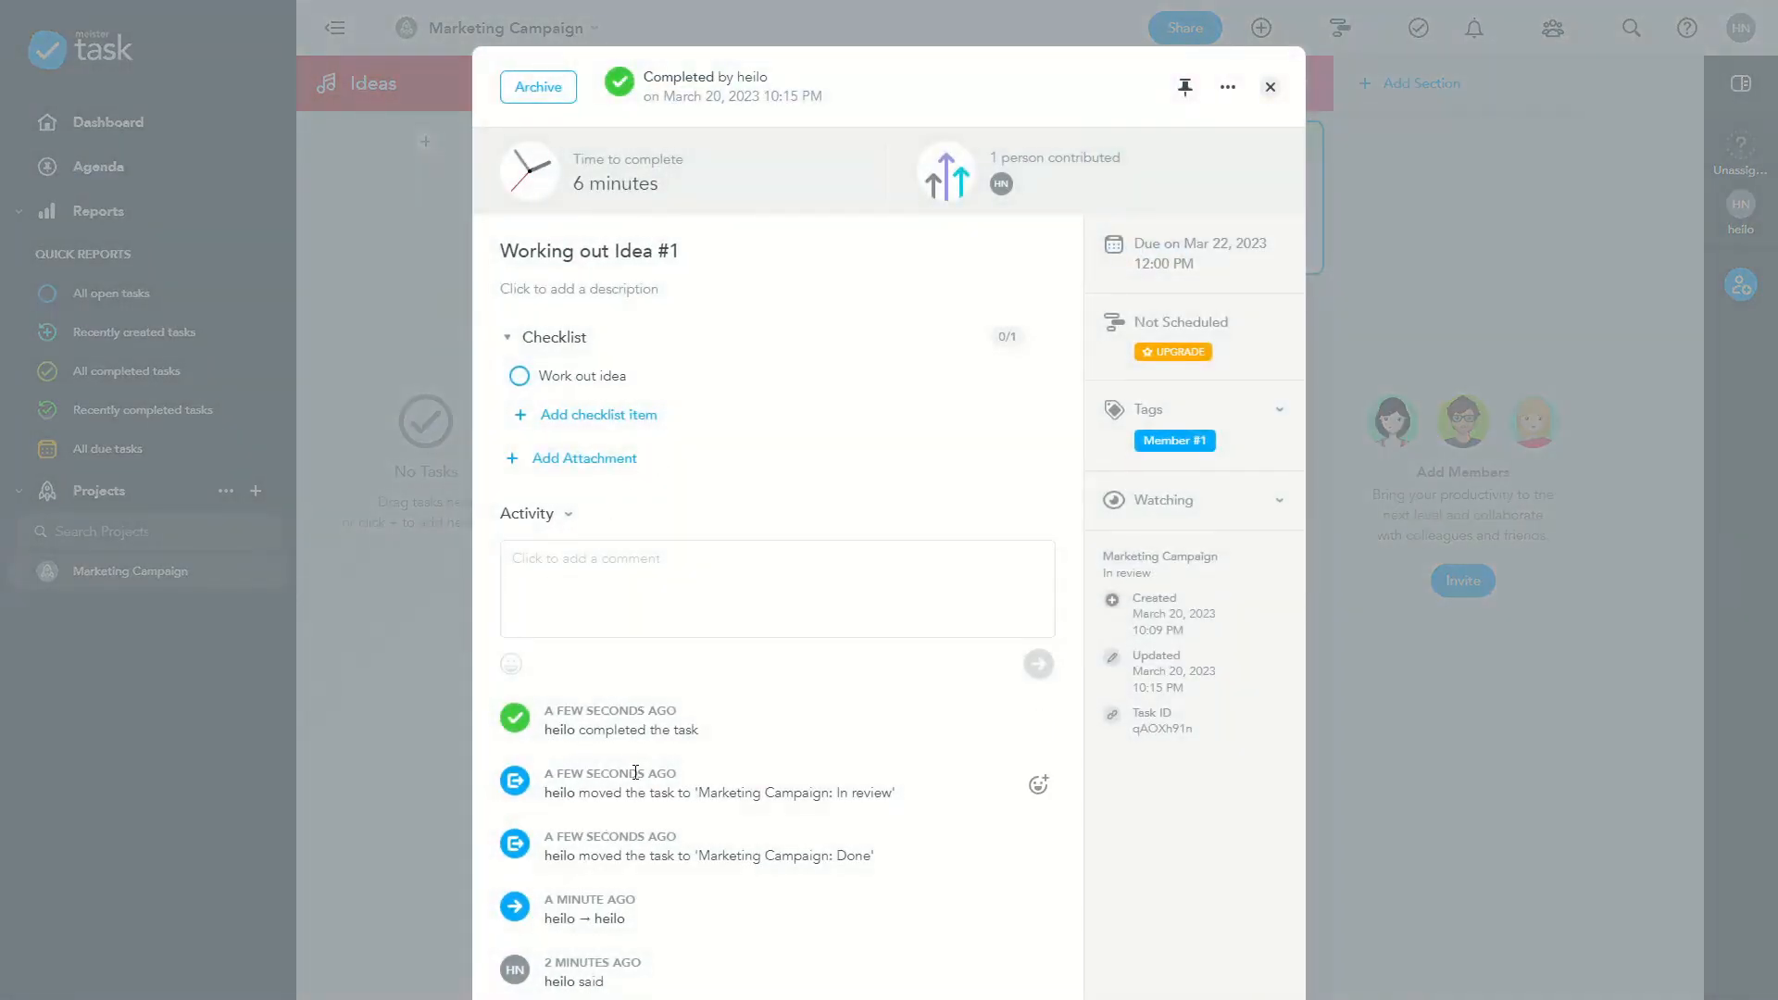
pyautogui.click(1270, 86)
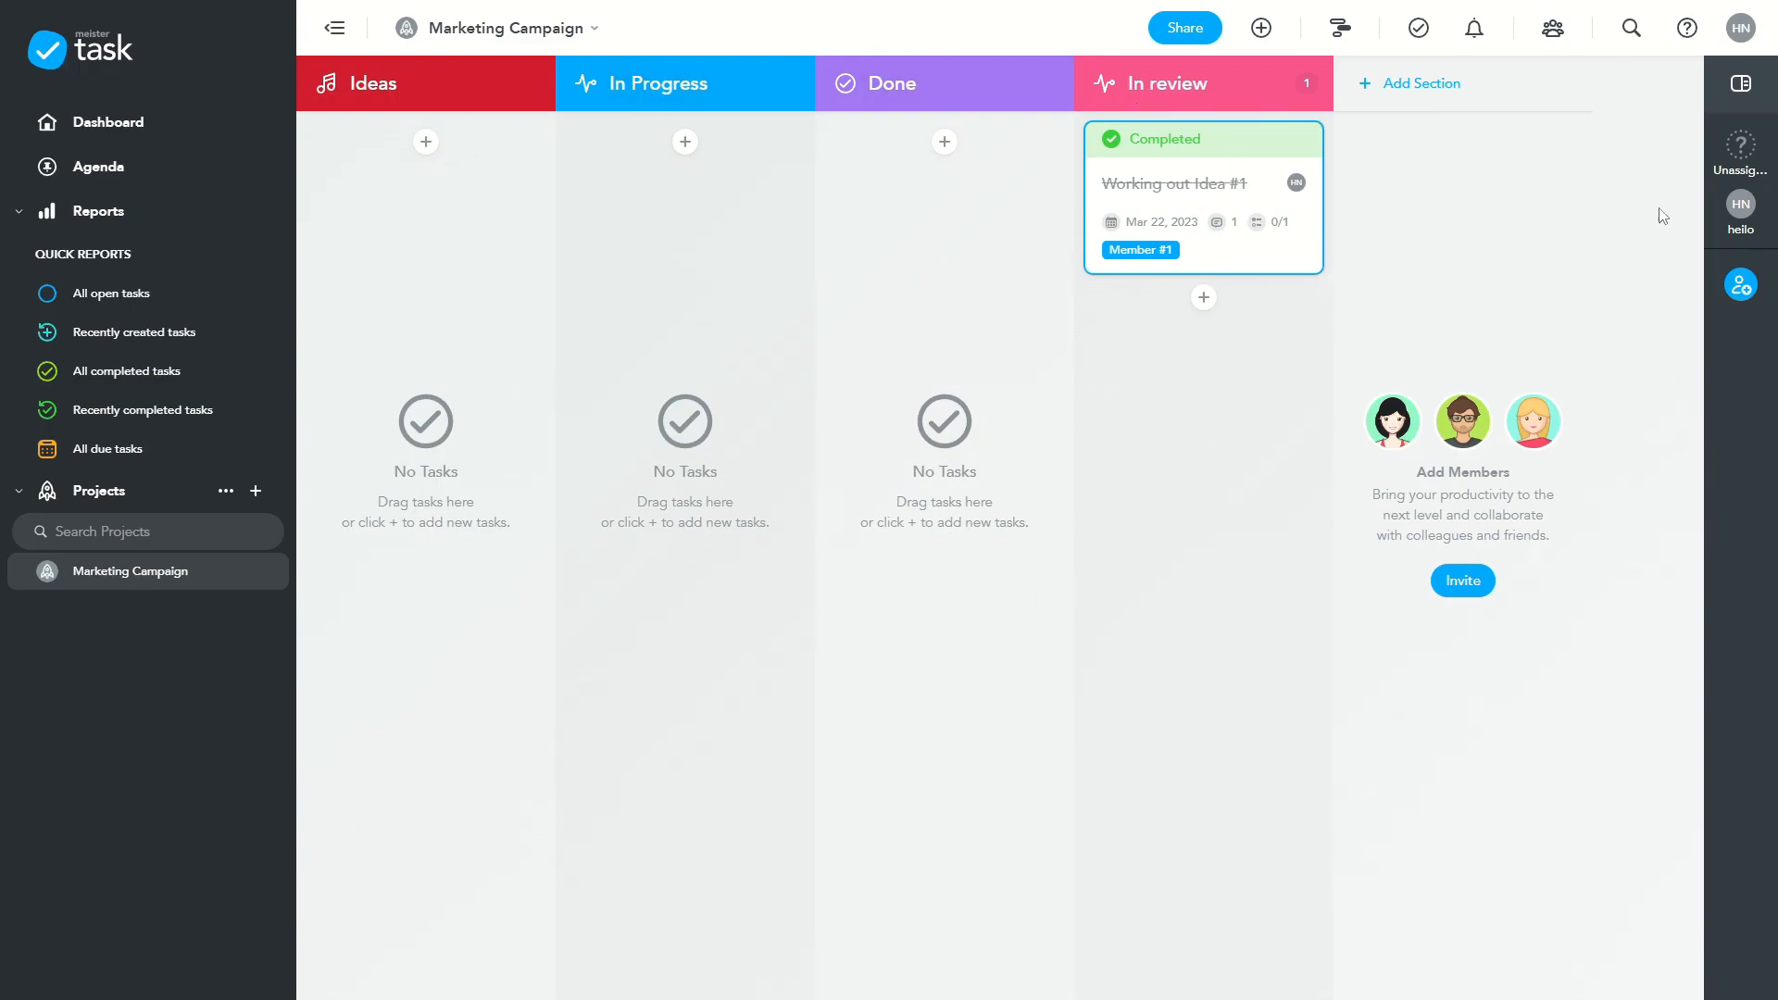
pyautogui.click(1743, 89)
pyautogui.scroll(-5, 1515, 333)
pyautogui.scroll(2, 1514, 465)
pyautogui.scroll(-2, 1516, 468)
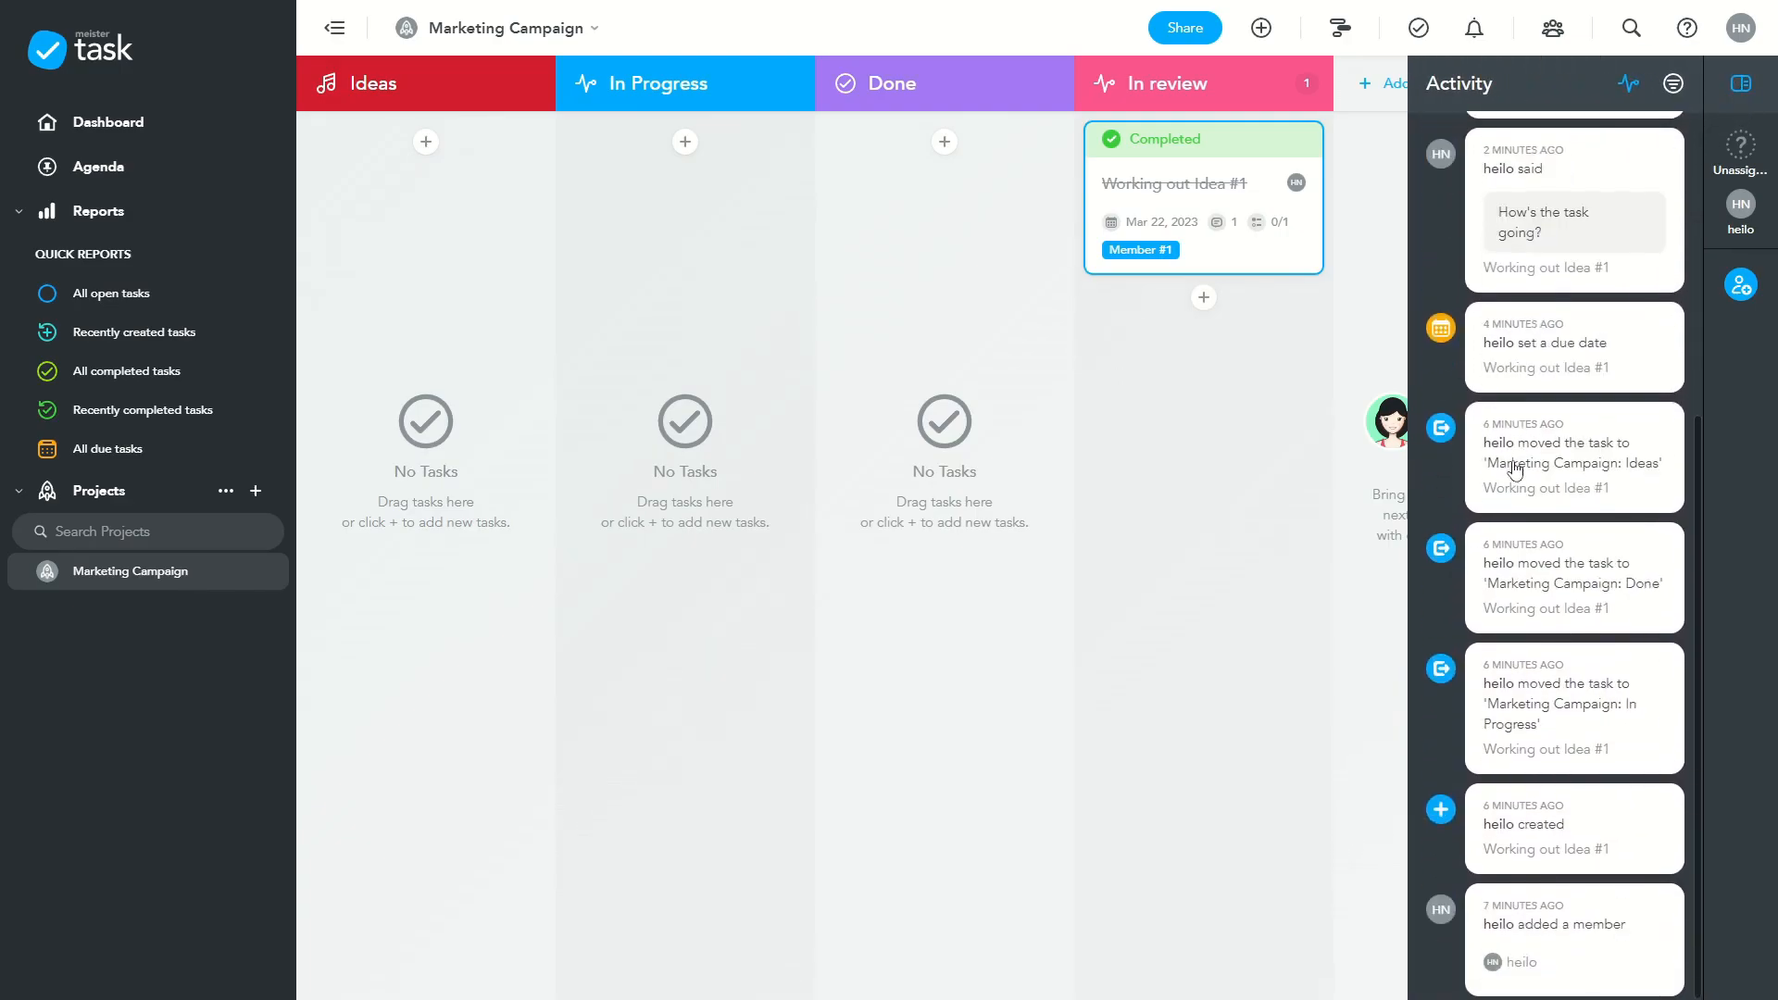
pyautogui.scroll(5, 1515, 469)
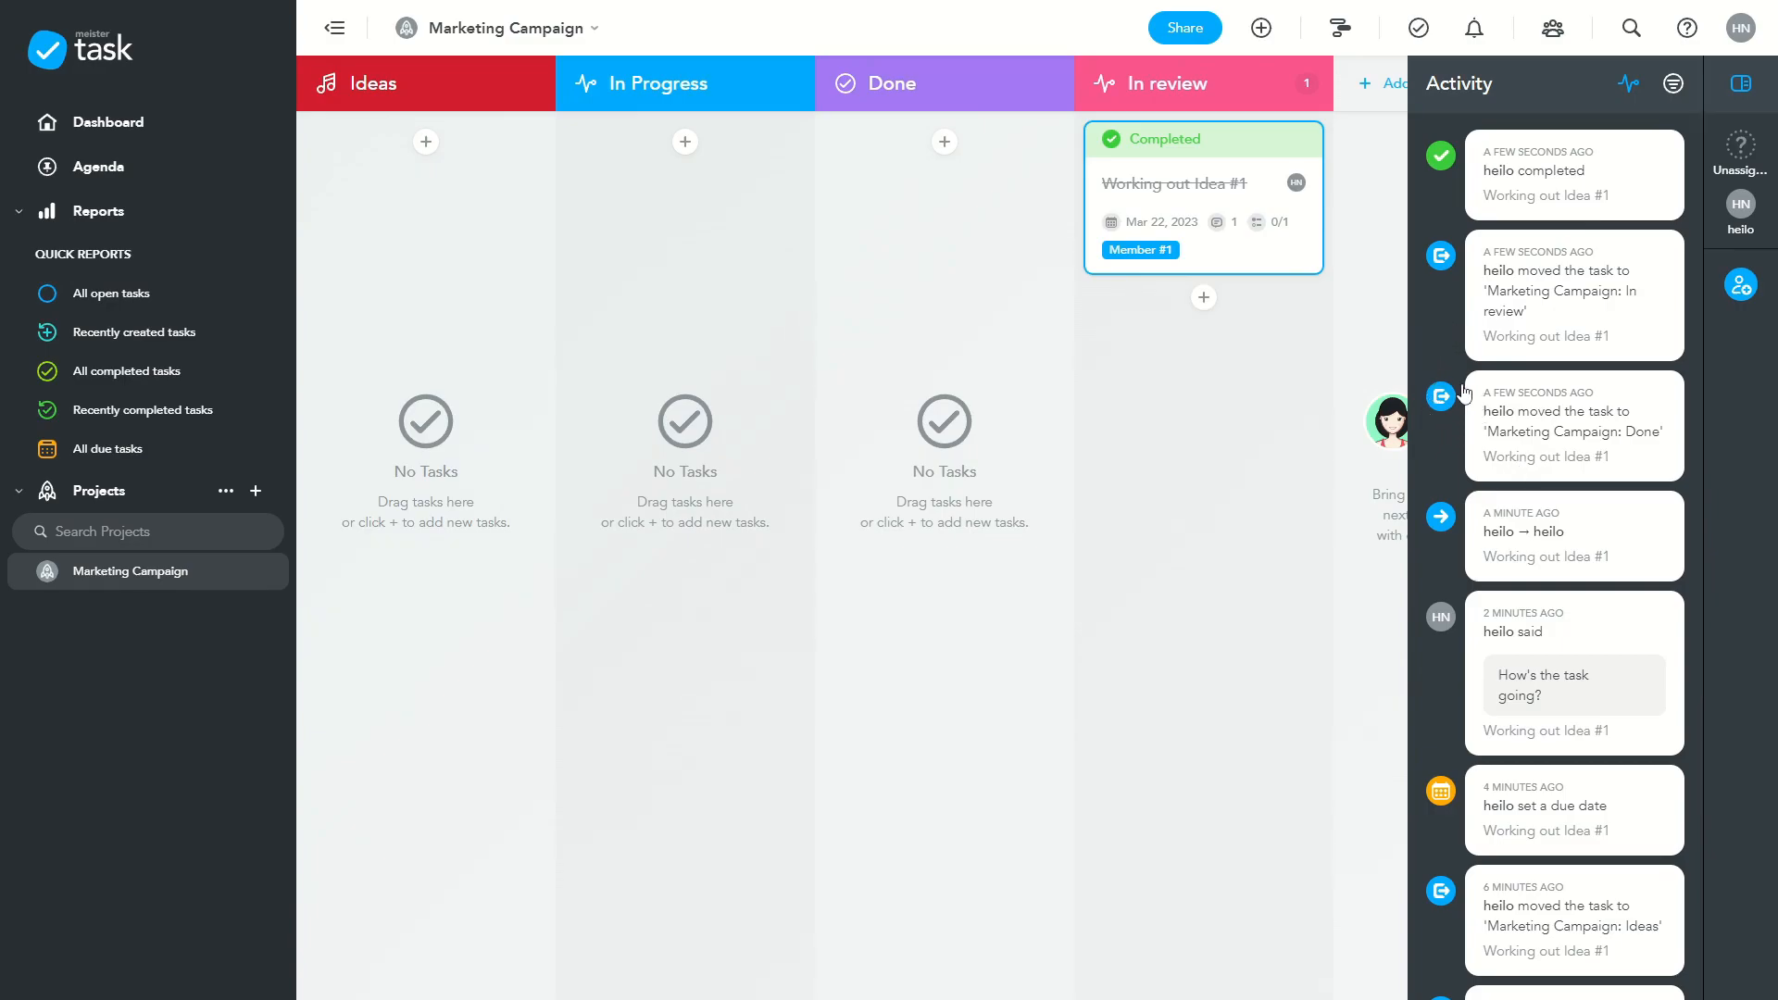
pyautogui.click(777, 311)
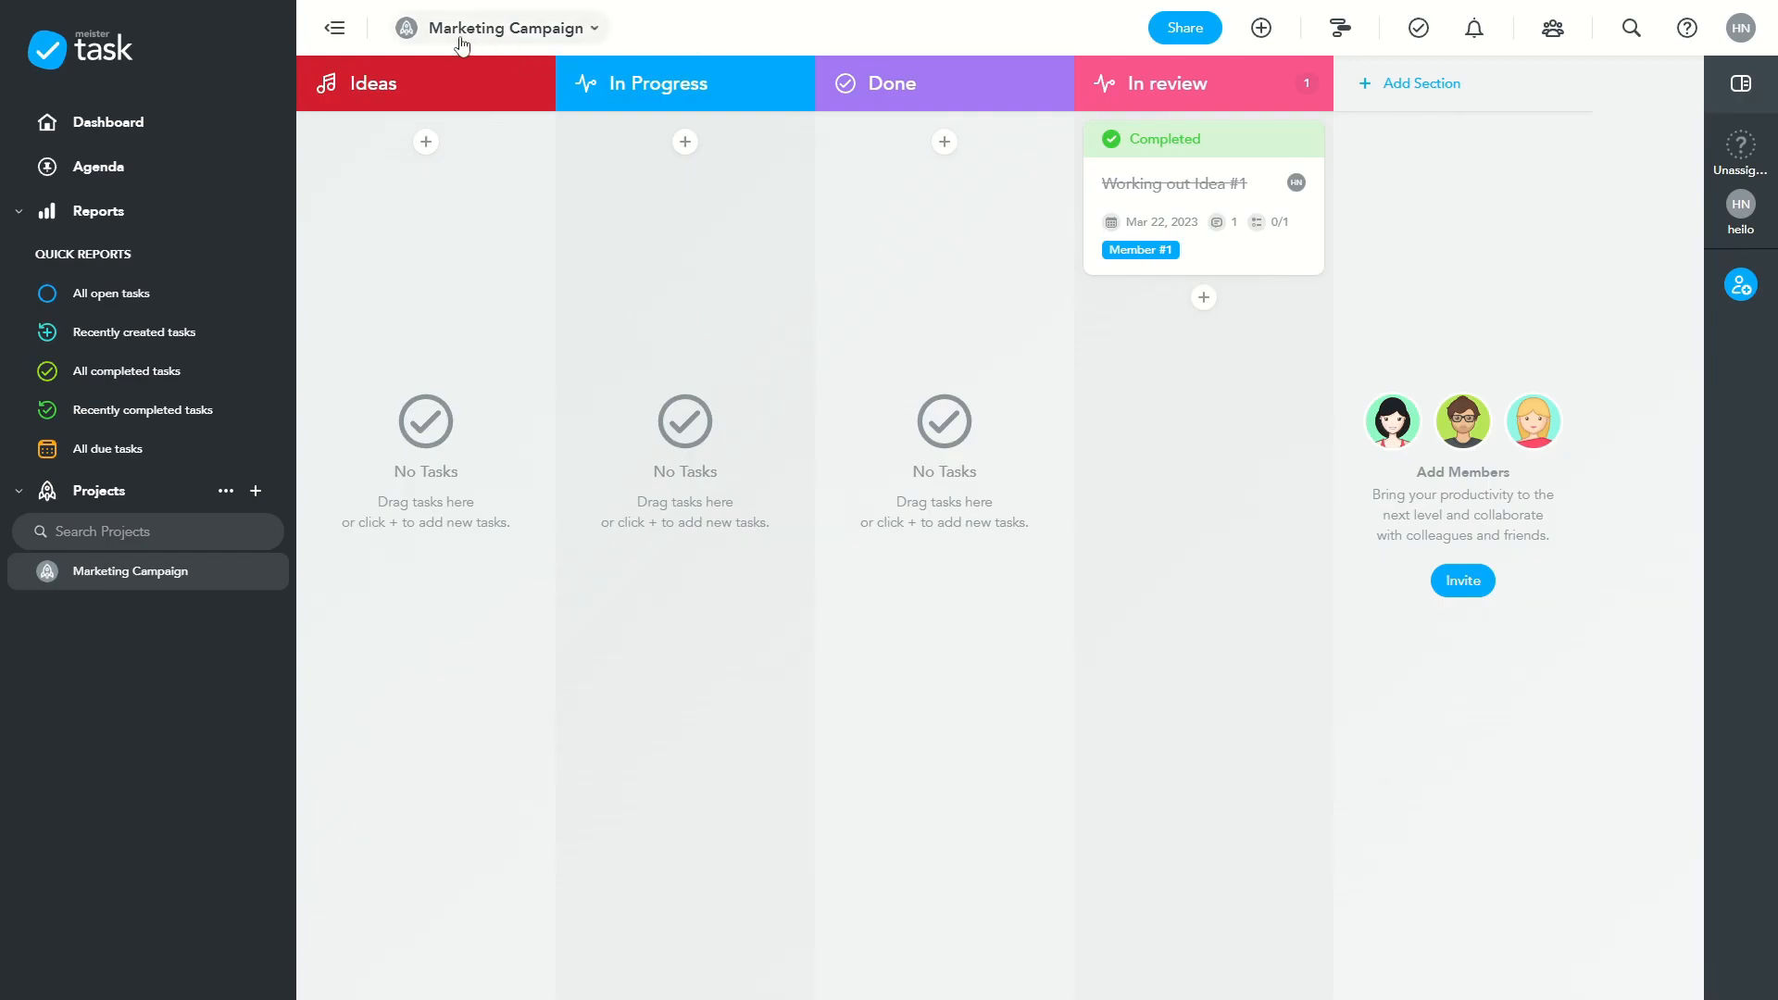
# Step: Examine the Marketing Campaign project settings, including its general info, tags and predefined checklists, and close them without changes
pyautogui.click(494, 31)
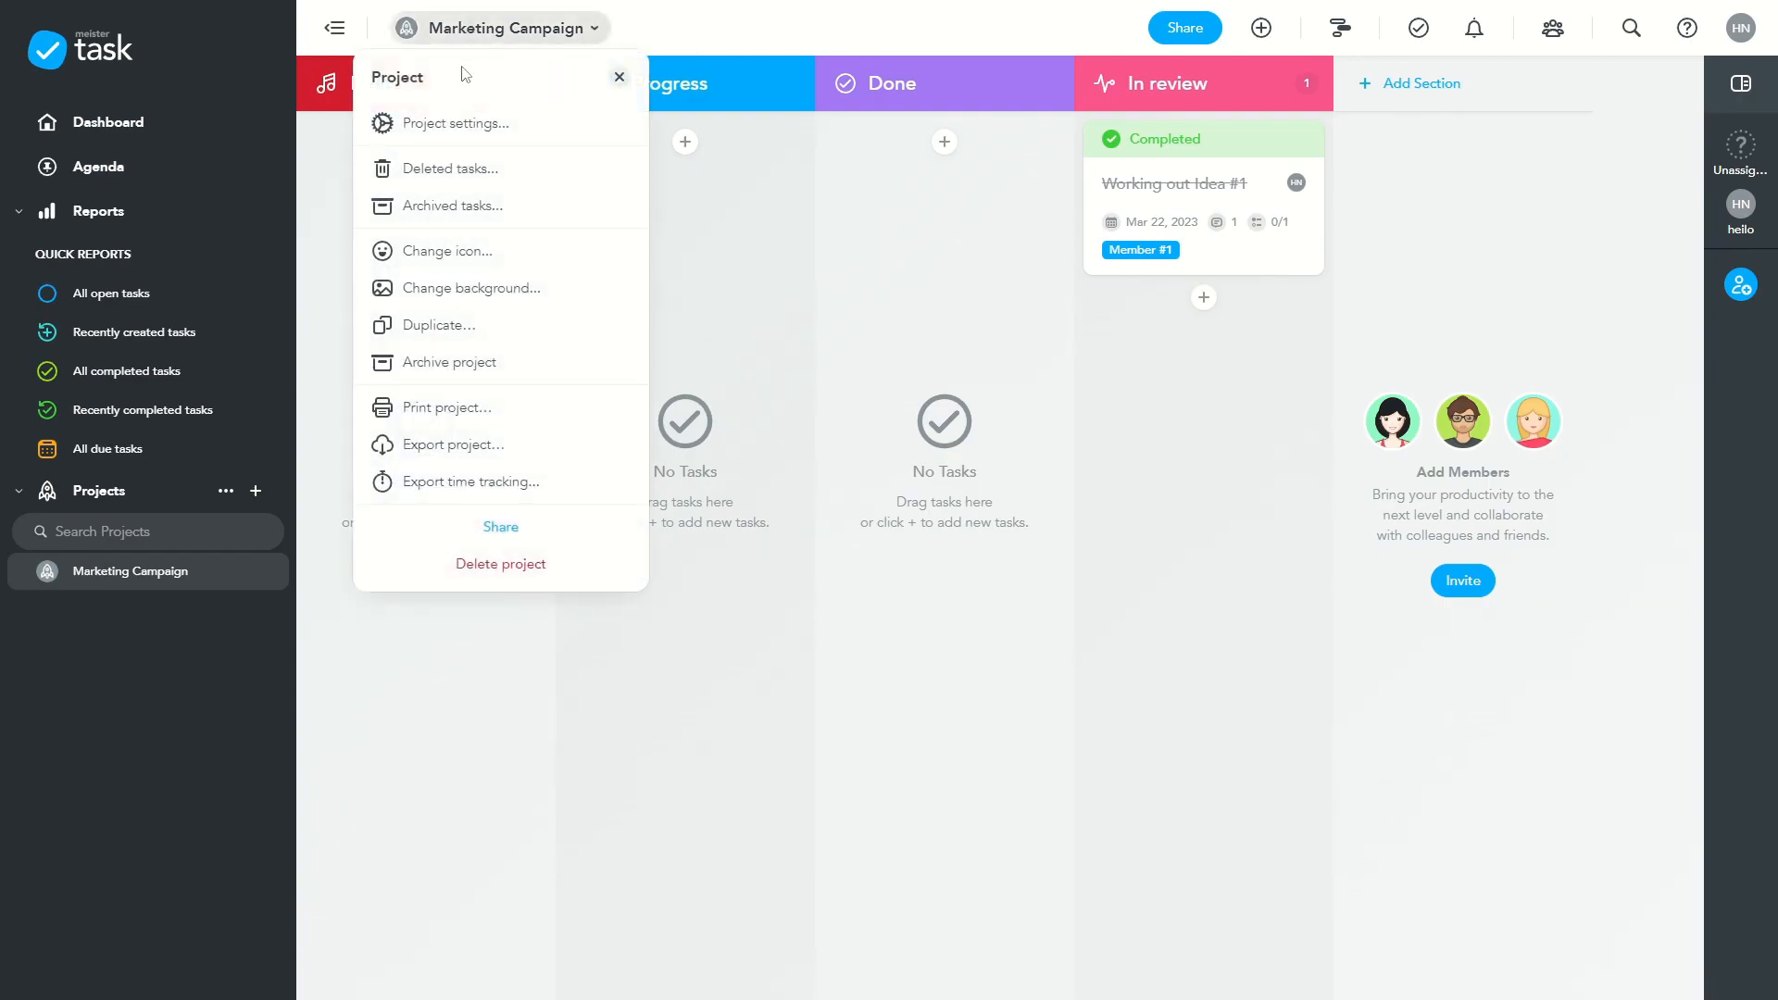
pyautogui.click(441, 128)
pyautogui.tripleClick(904, 246)
pyautogui.click(771, 369)
pyautogui.click(656, 563)
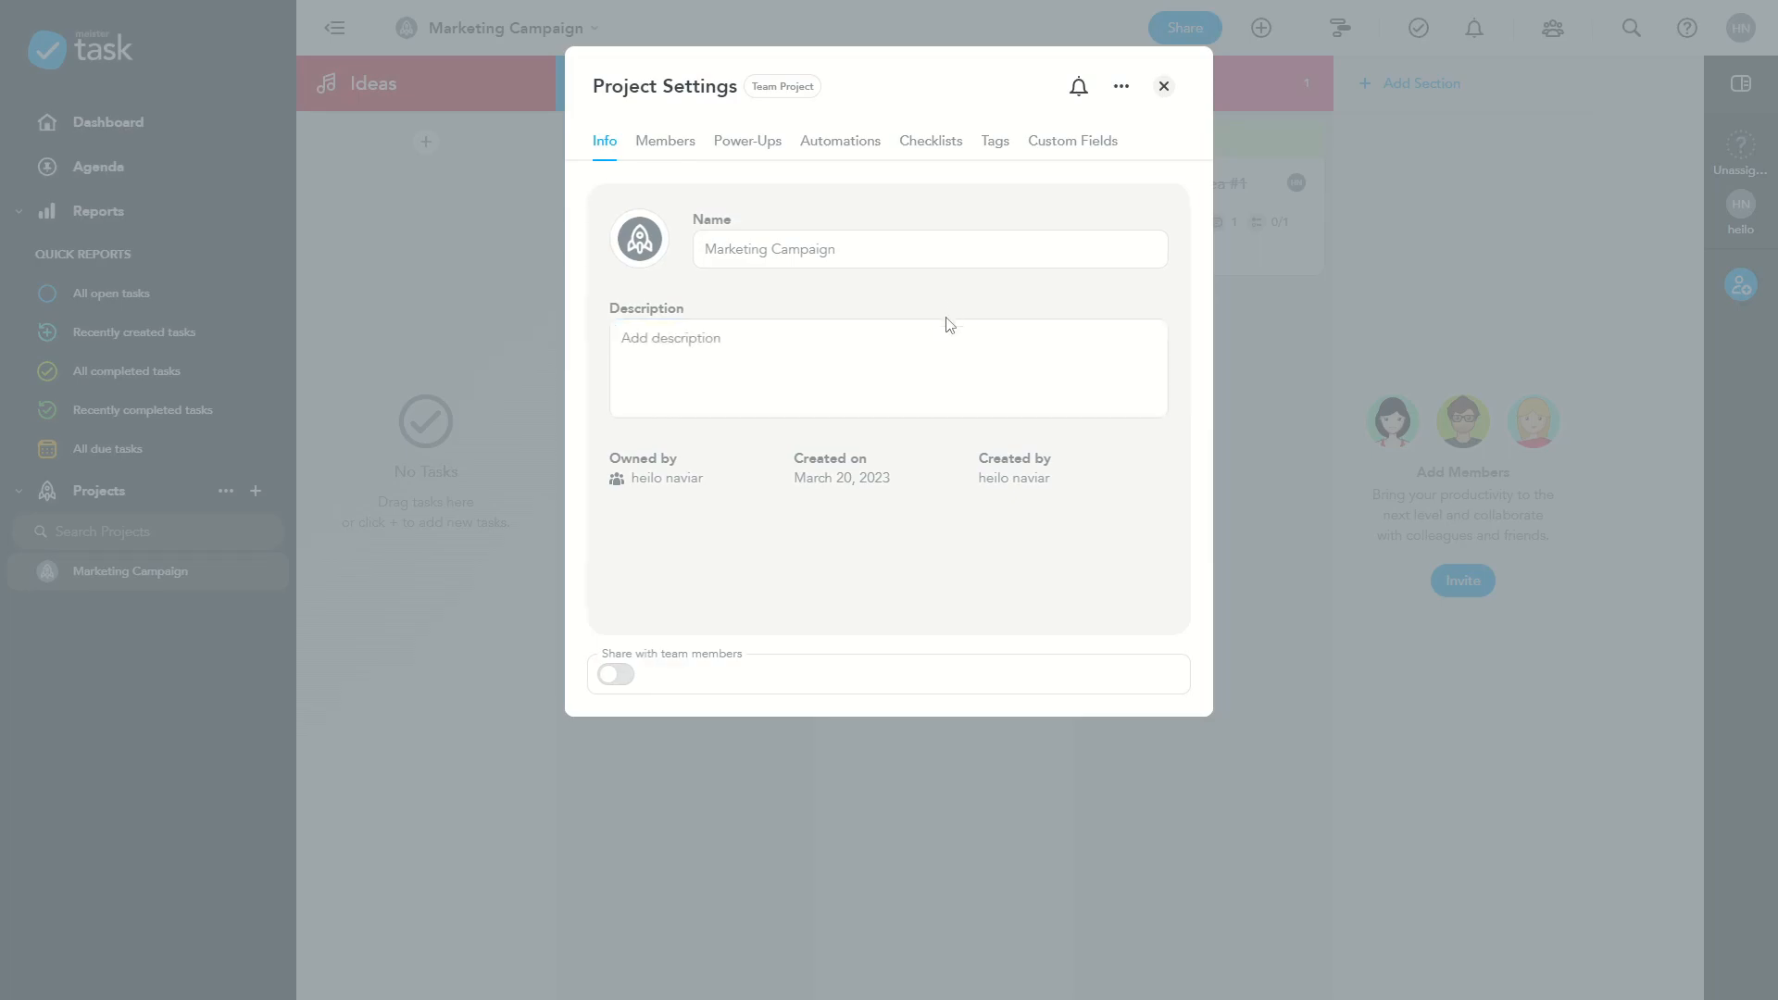
pyautogui.click(995, 143)
pyautogui.click(936, 147)
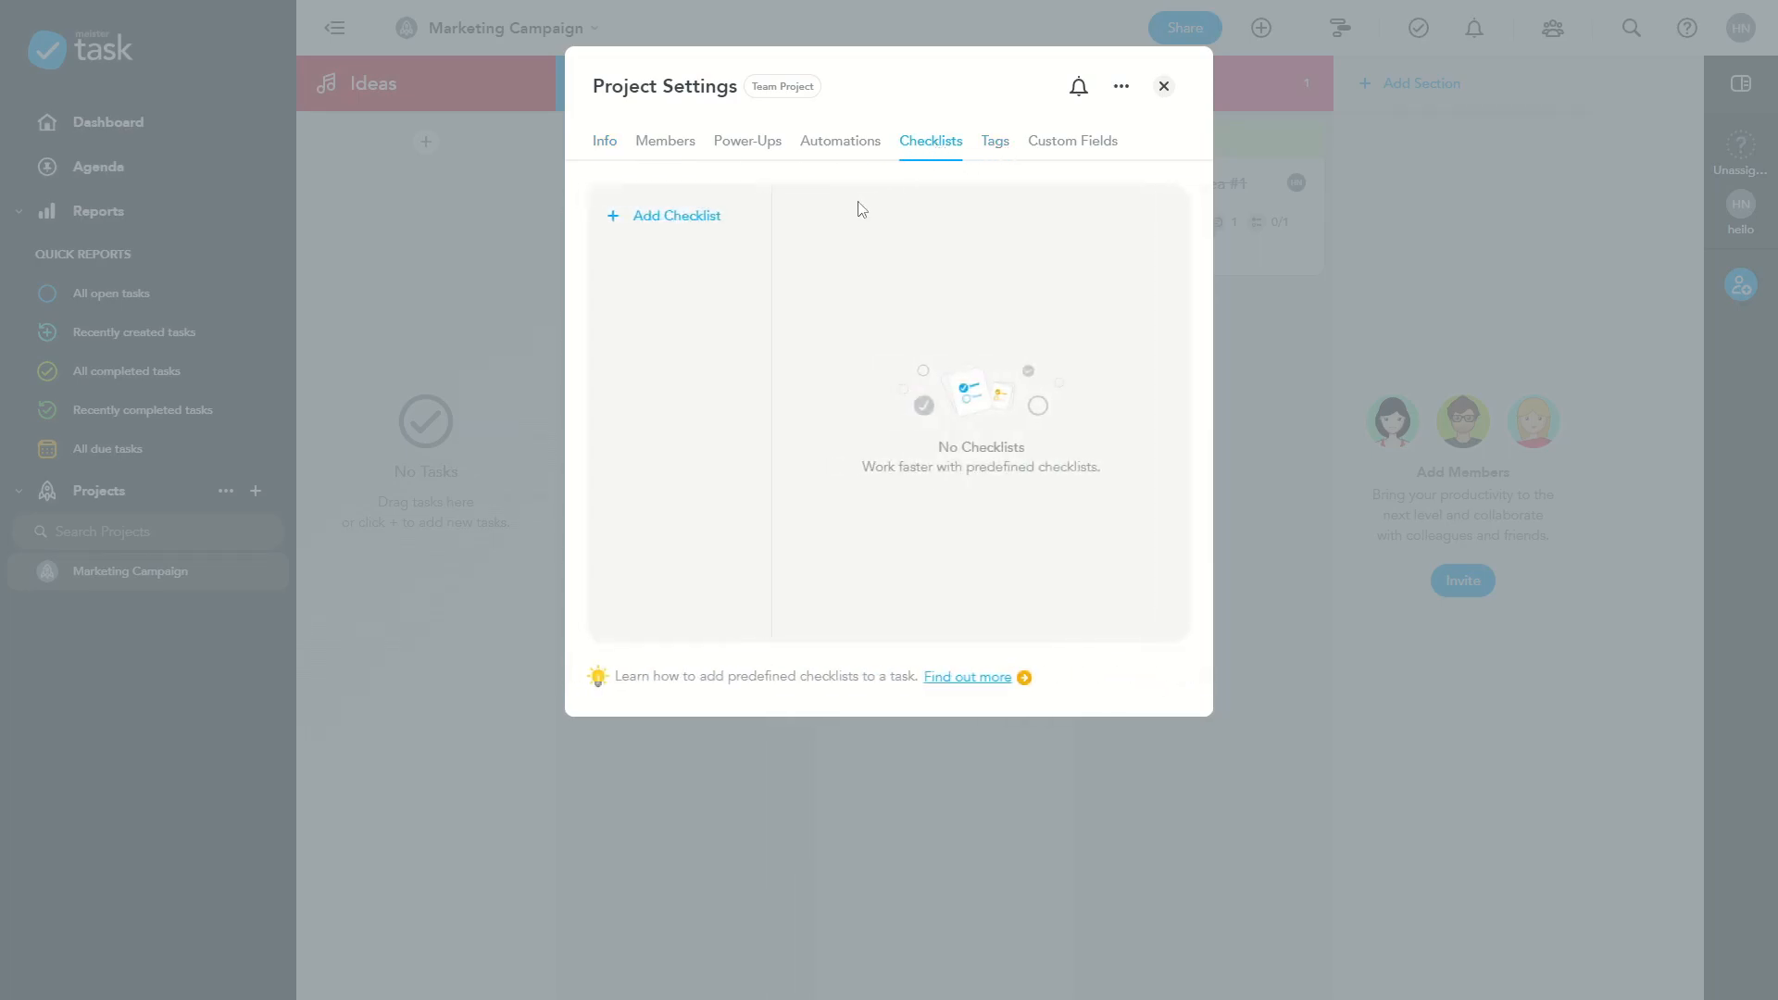
pyautogui.click(604, 141)
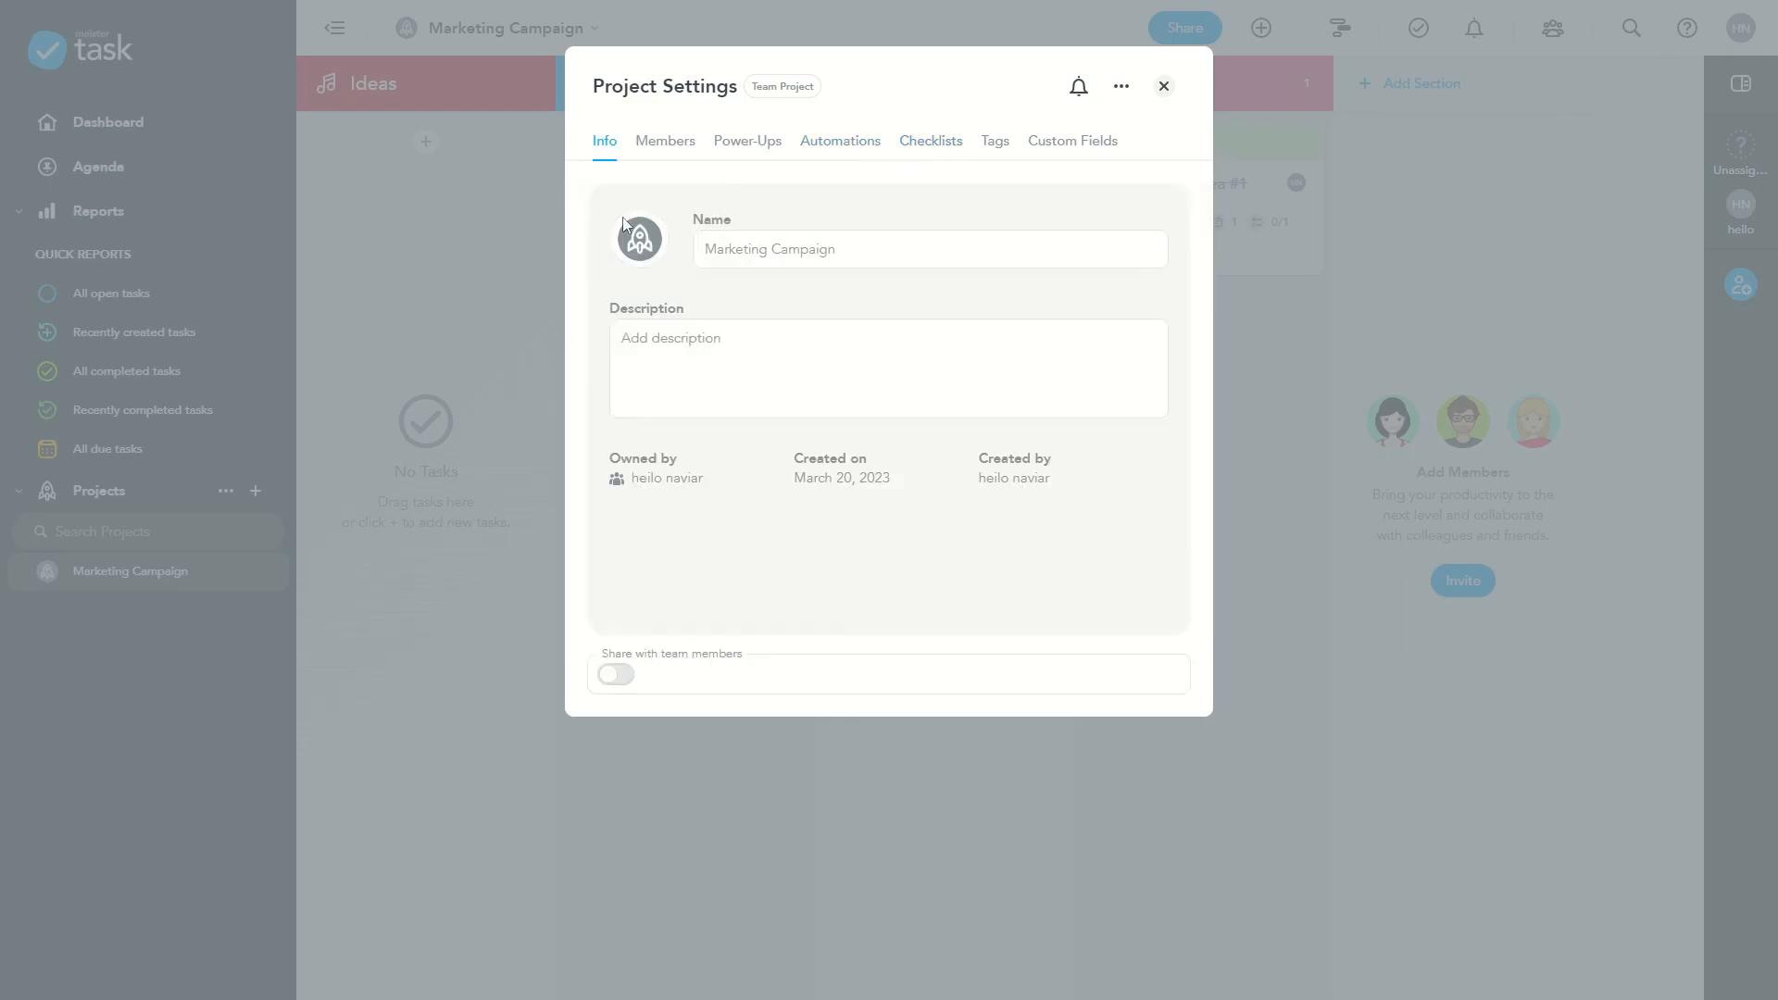
pyautogui.click(1164, 86)
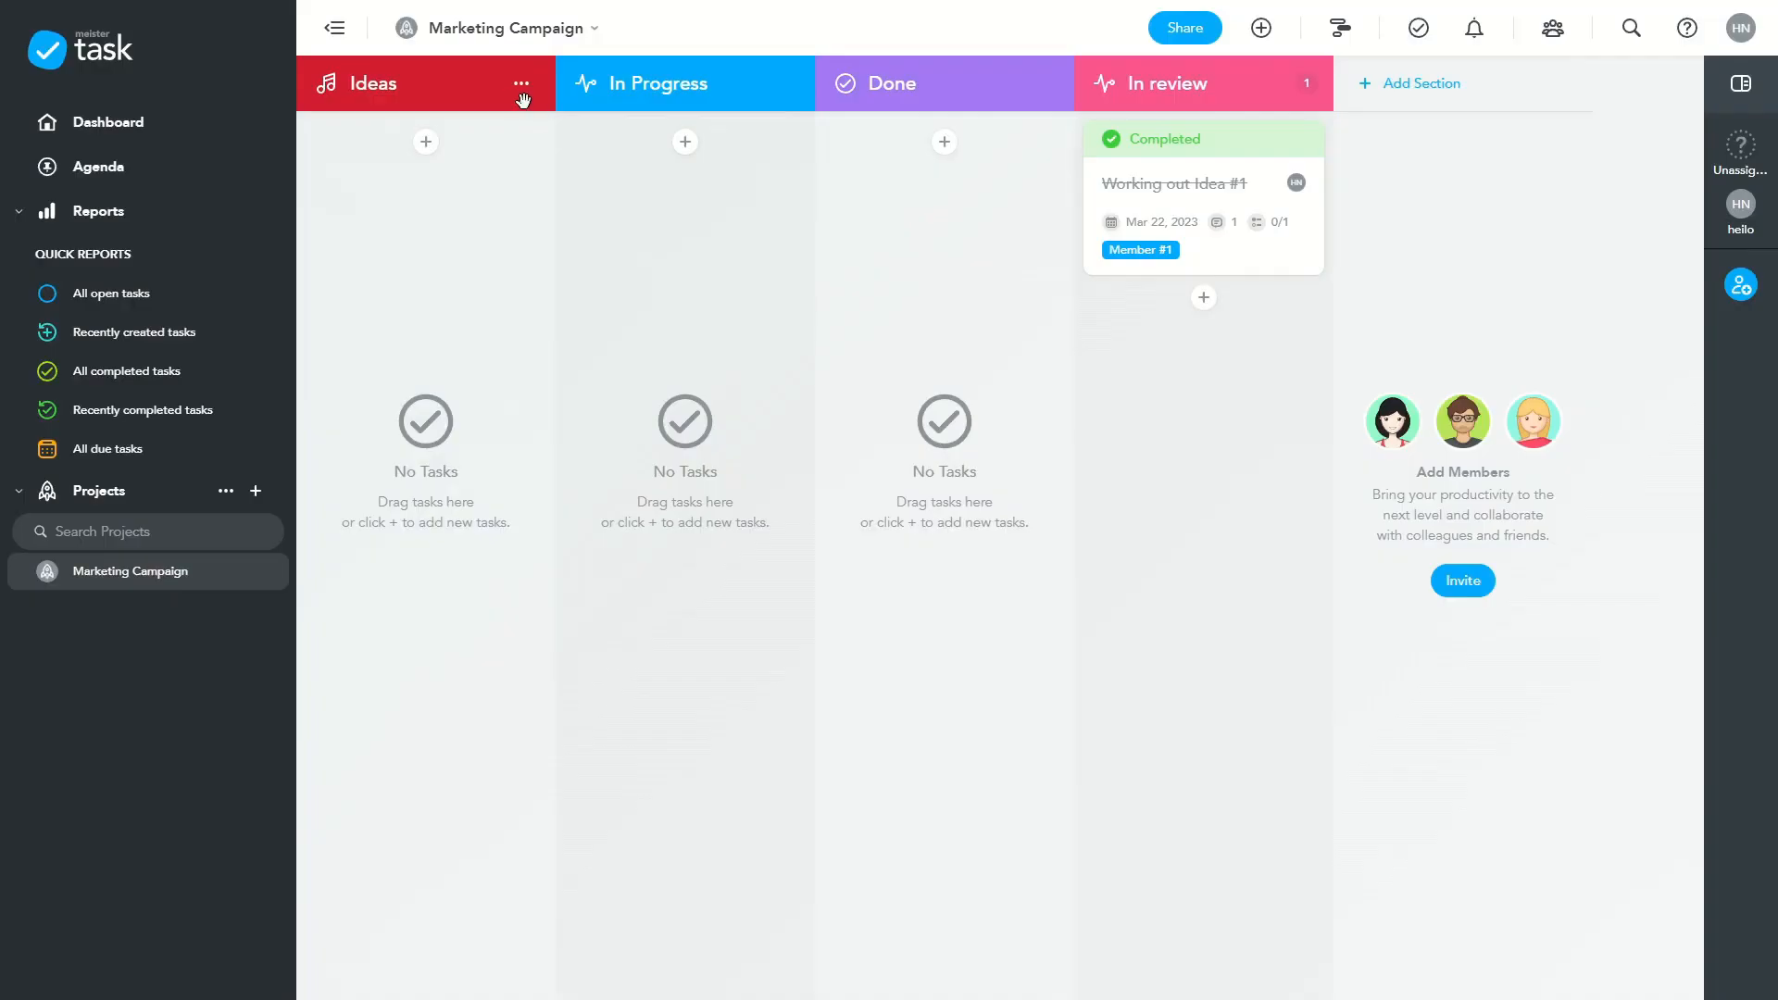
# Step: Change the Marketing Campaign project icon to the @ symbol in yellow
pyautogui.click(404, 29)
pyautogui.click(393, 135)
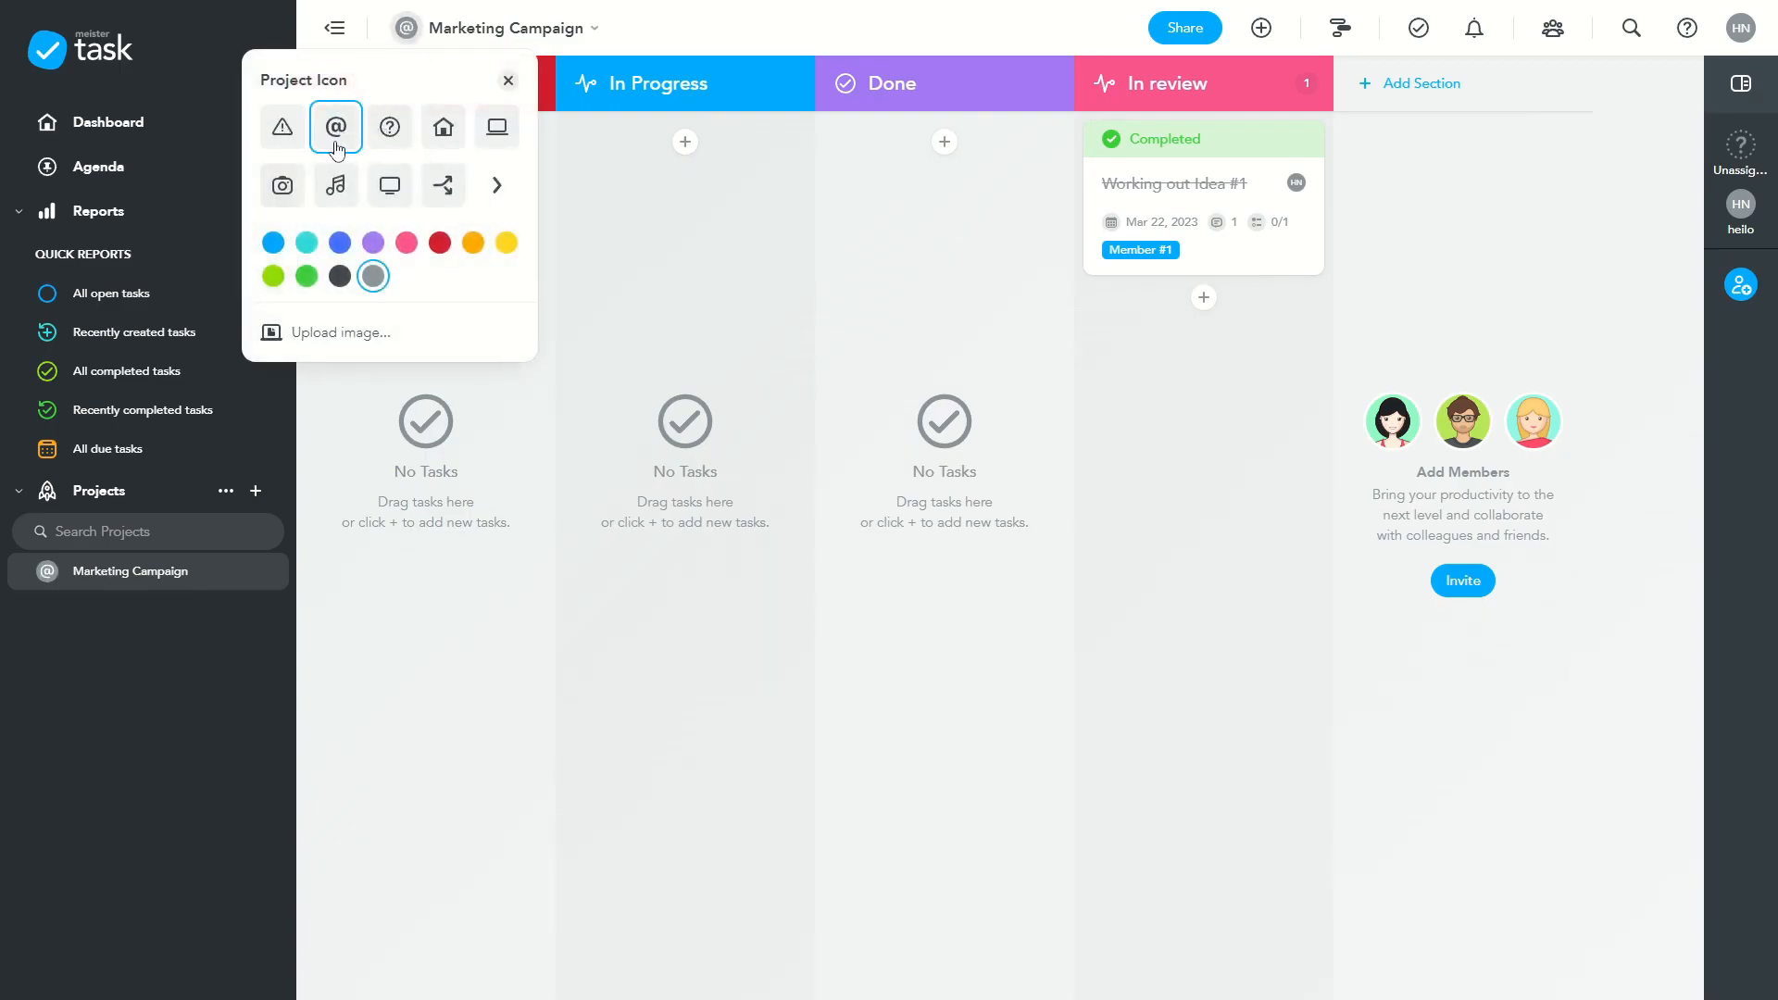
pyautogui.click(440, 242)
pyautogui.click(473, 243)
pyautogui.click(507, 243)
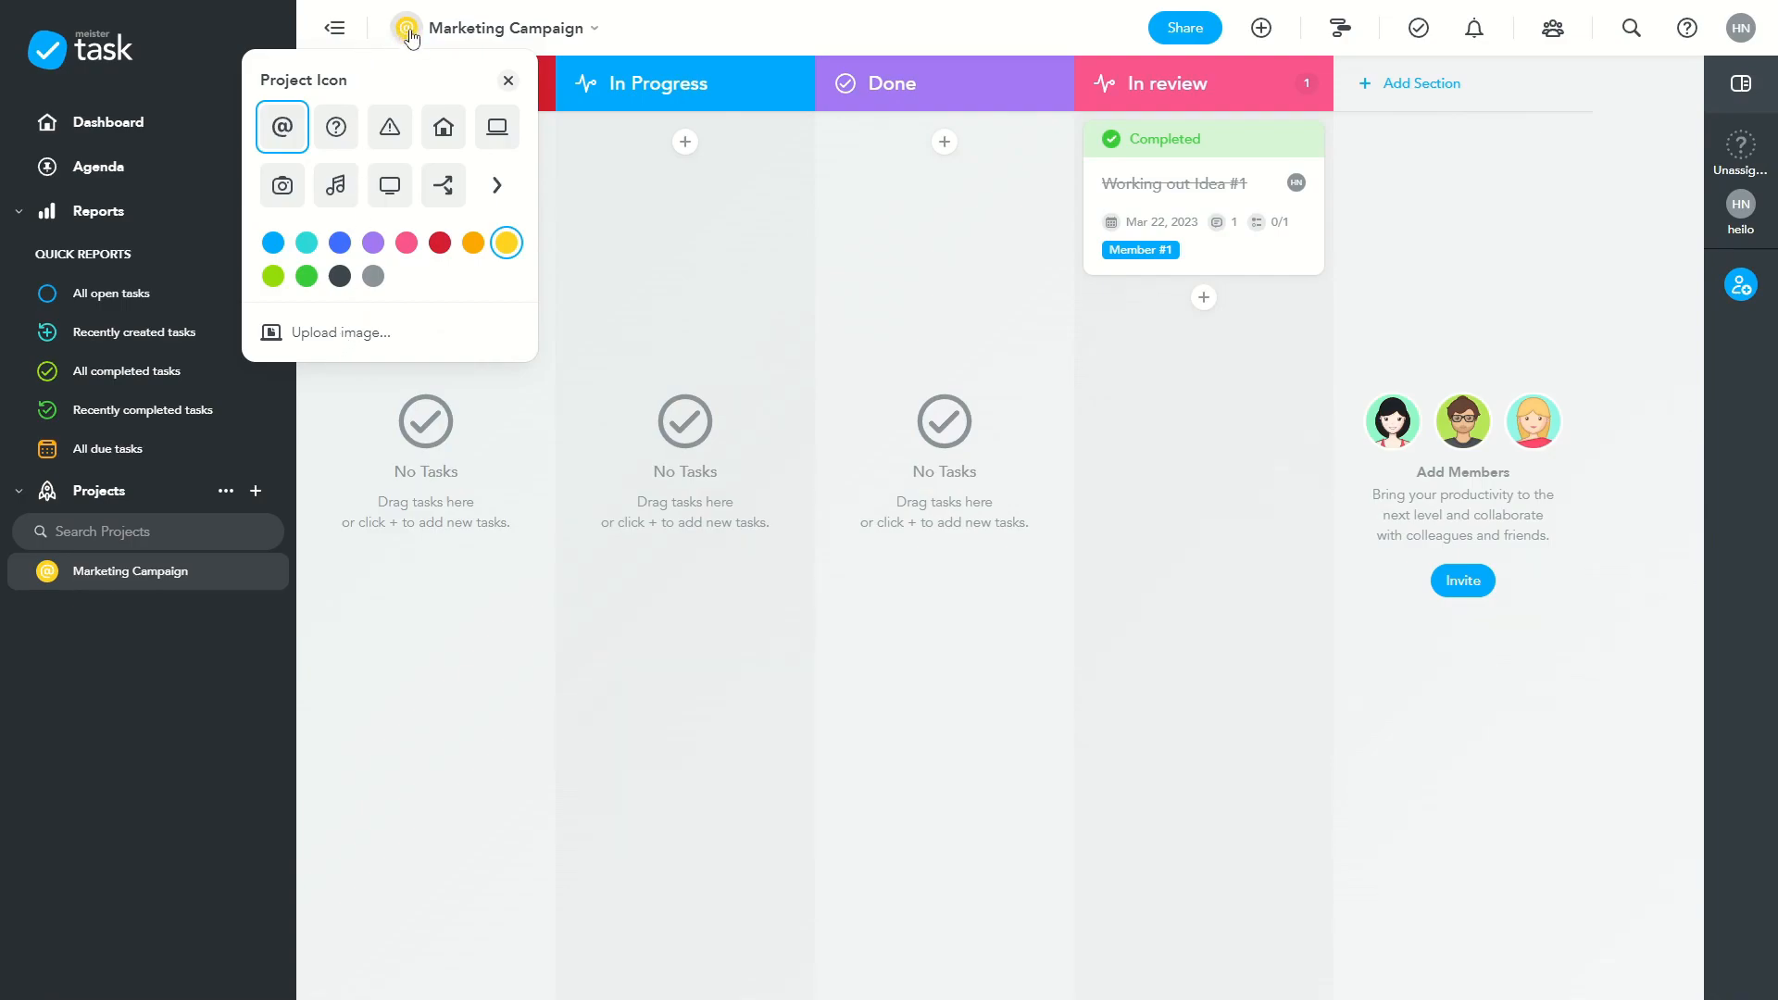
pyautogui.click(804, 296)
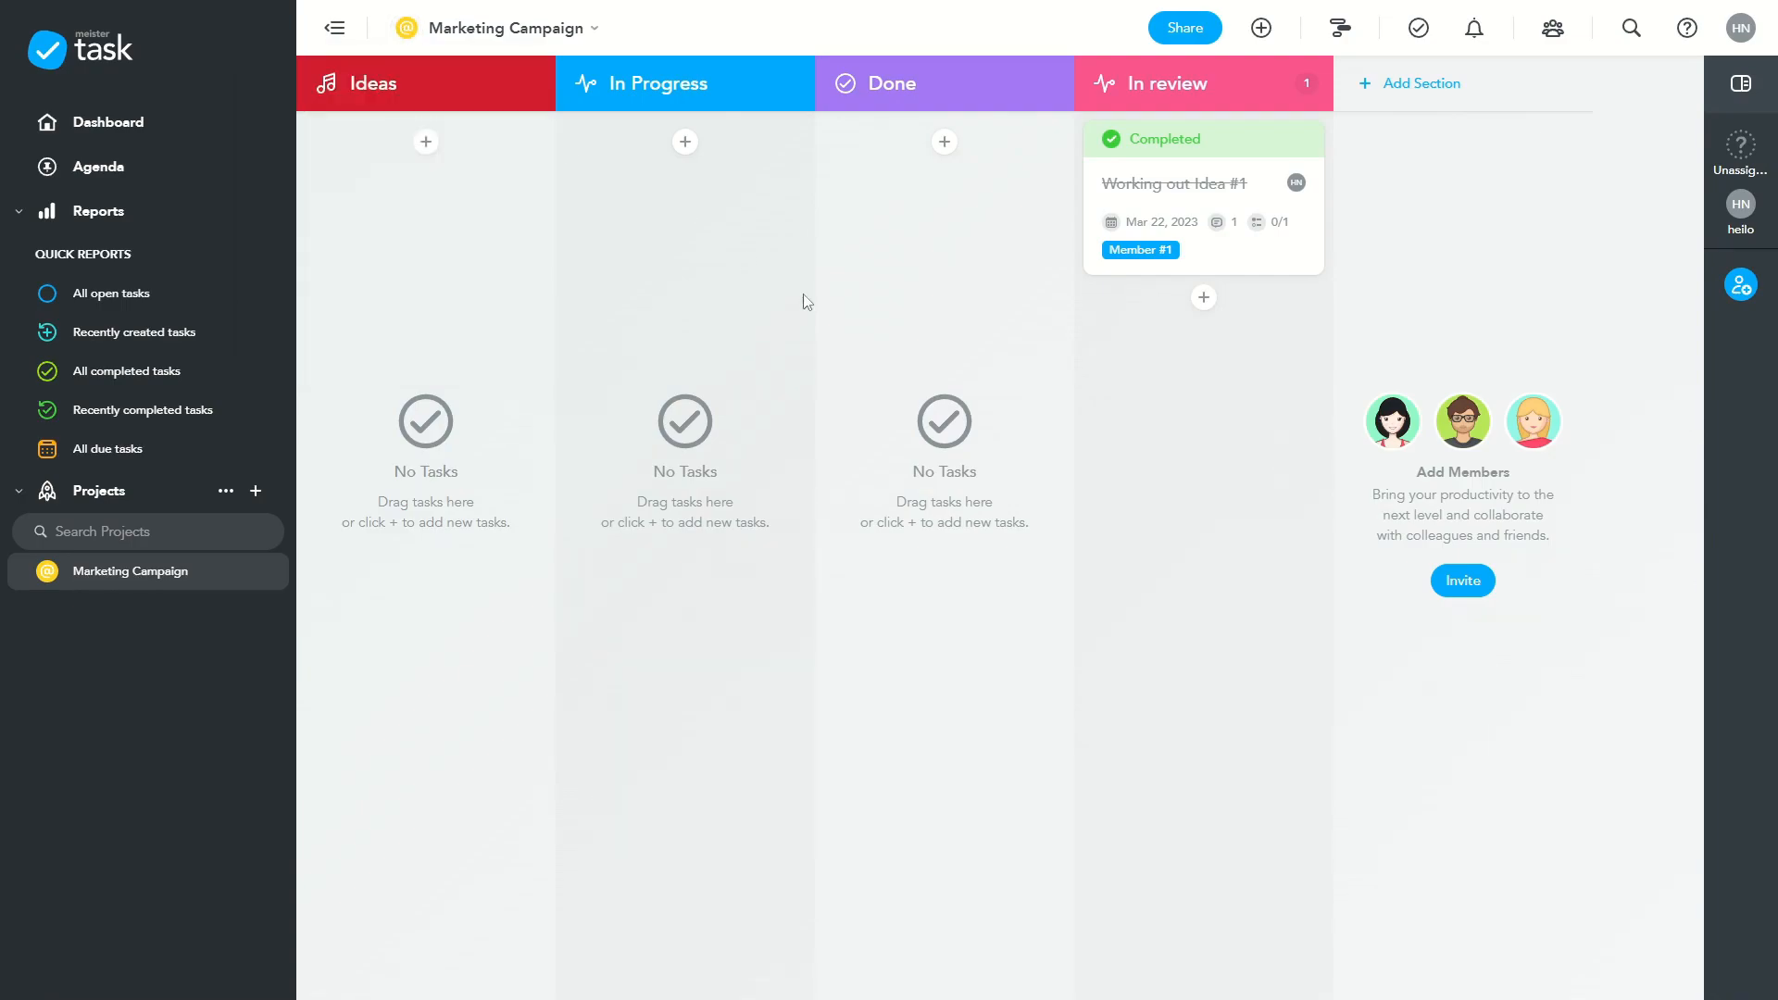